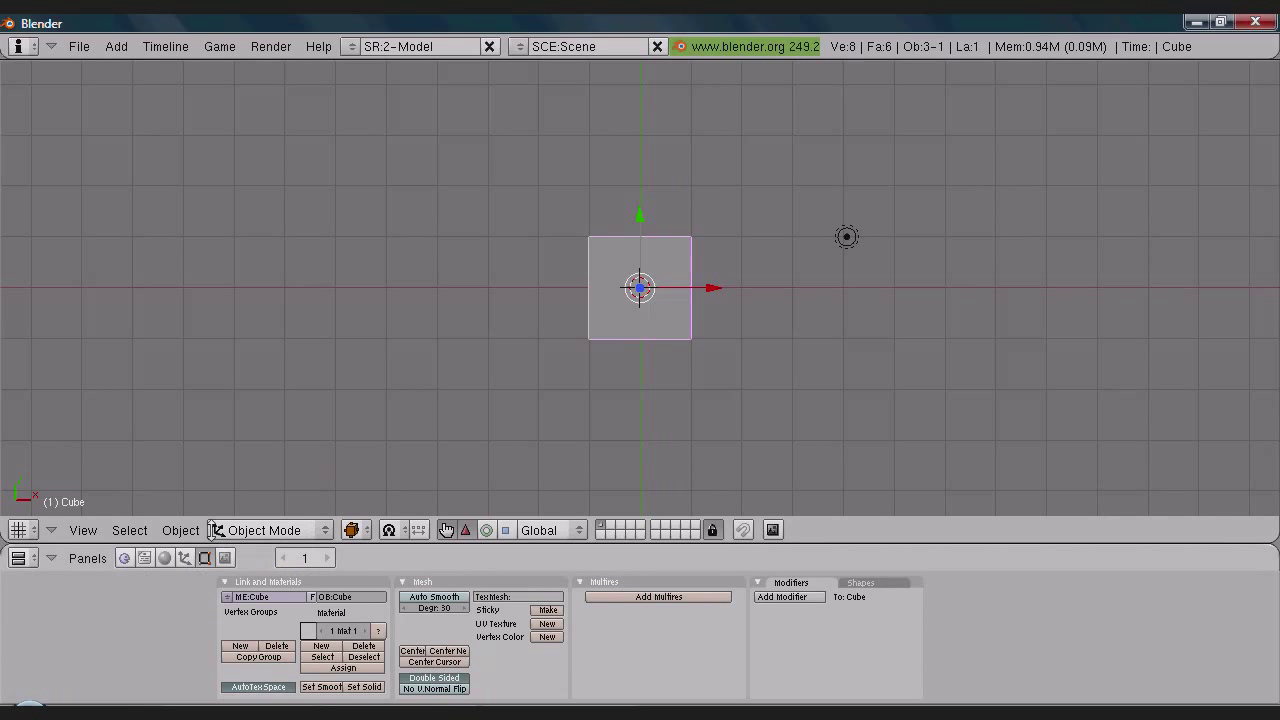
- In the side view, scale the cube along the Y axis into a block about 2.4 times as long as it is high
left_click(83, 530)
left_click(122, 323)
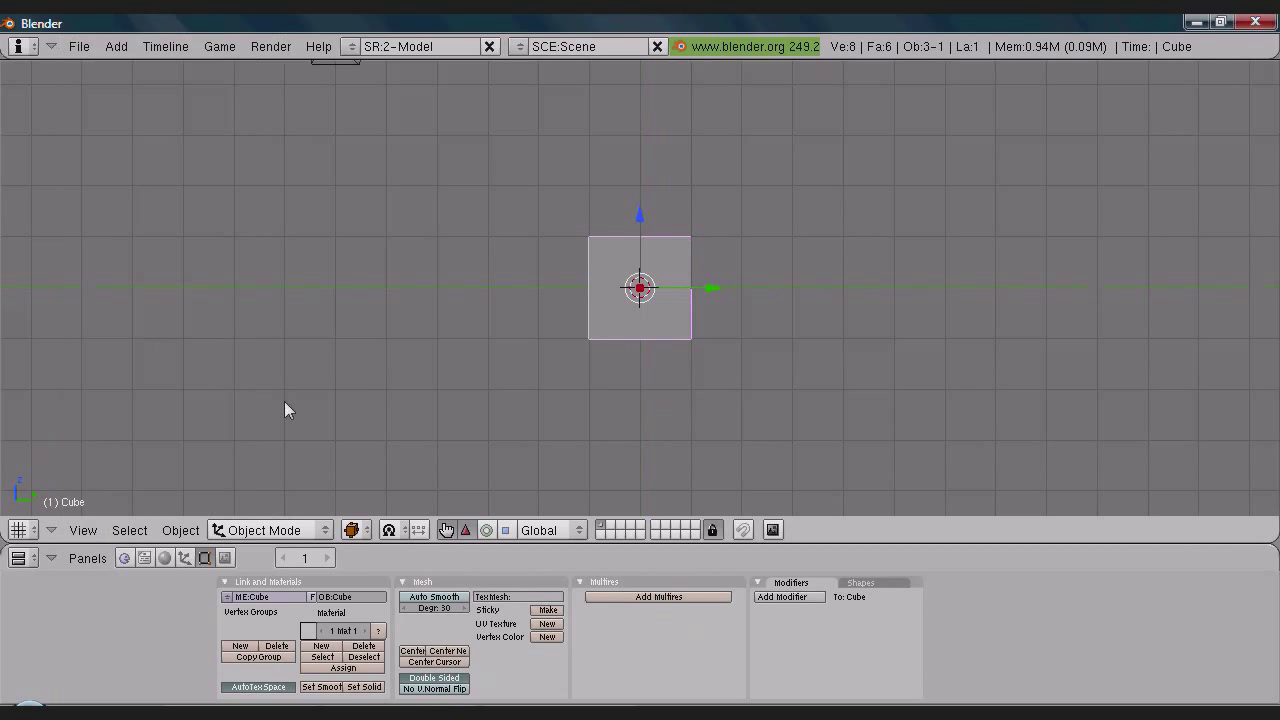
scroll(763, 405, "up", 2)
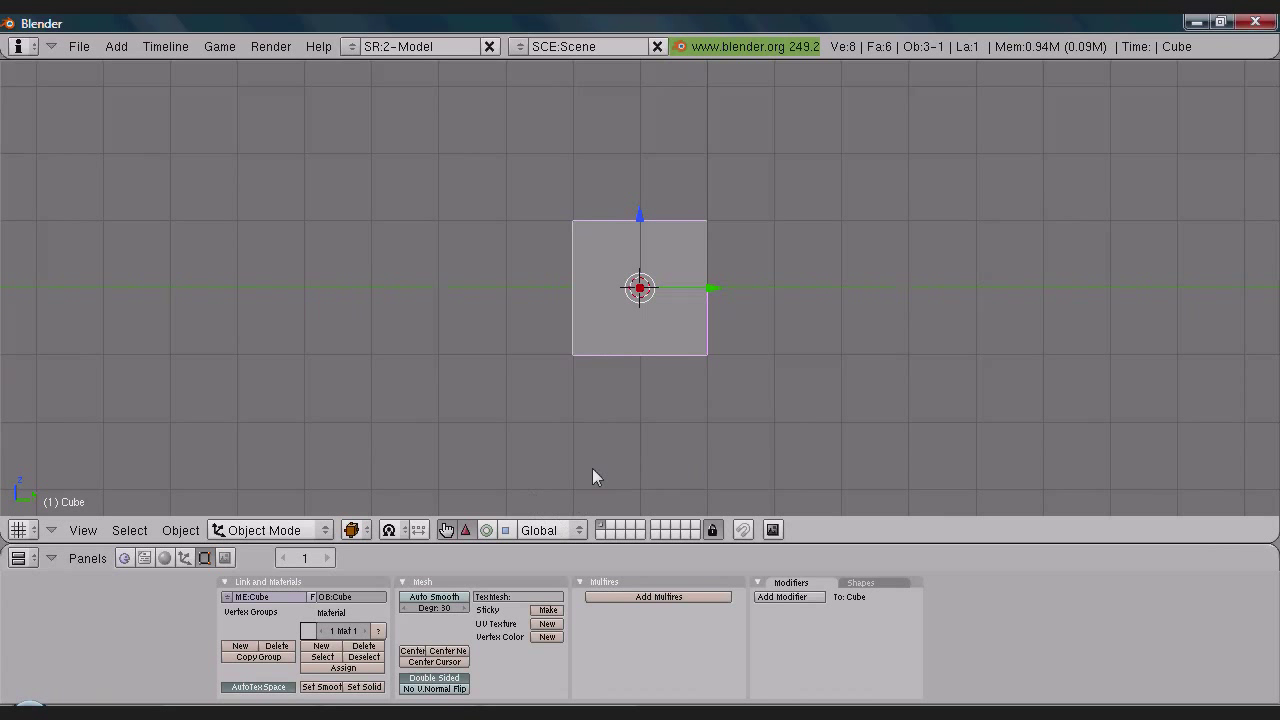
left_click(507, 531)
left_click_drag(716, 288, 824, 290)
scroll(670, 395, "up", 2)
scroll(575, 360, "down", 1)
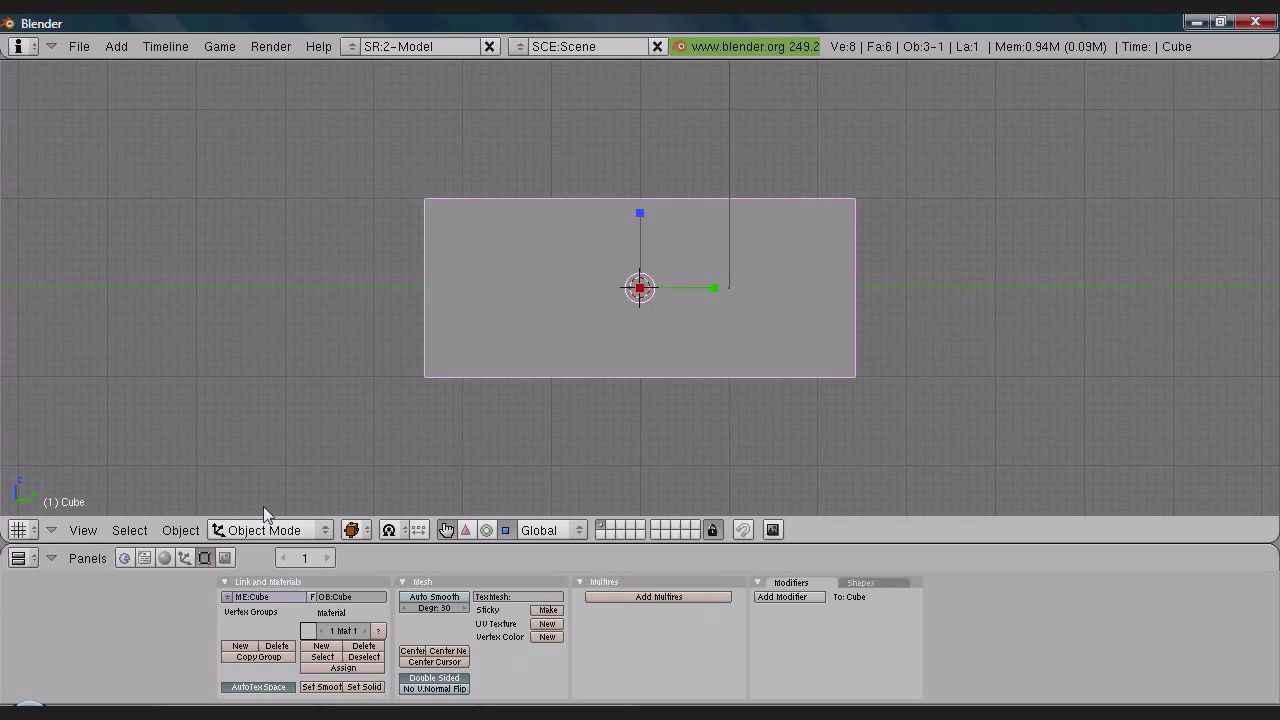
- Place the 3D cursor near the block's lower -Y corner and add a filled mesh circle with 32 vertices and radius 1.00
left_click(486, 358)
key("space")
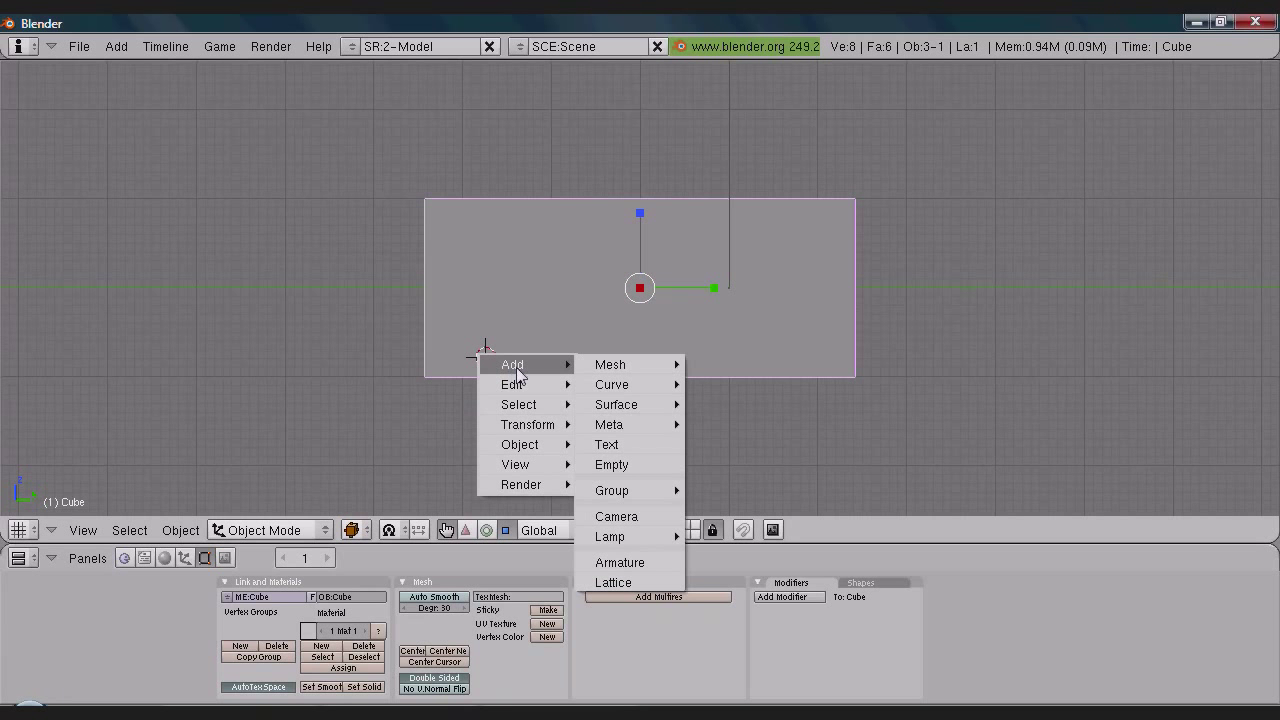
mouse_move(626, 367)
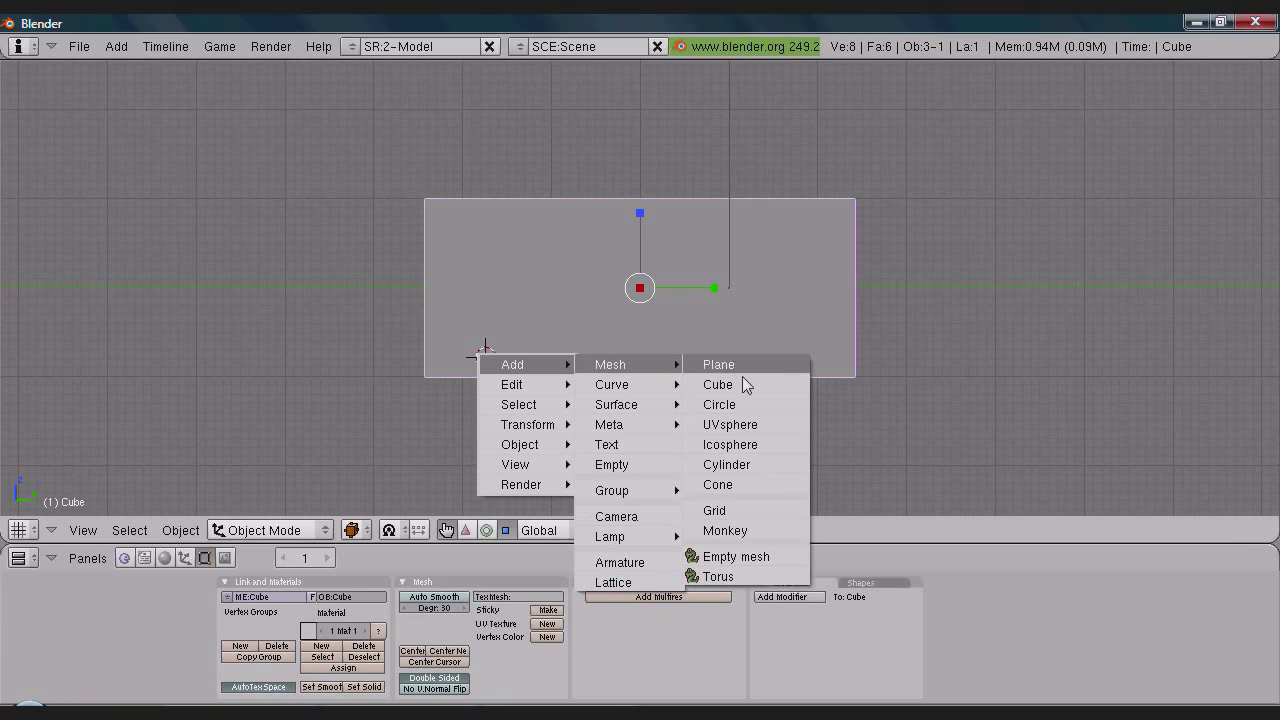
left_click(746, 403)
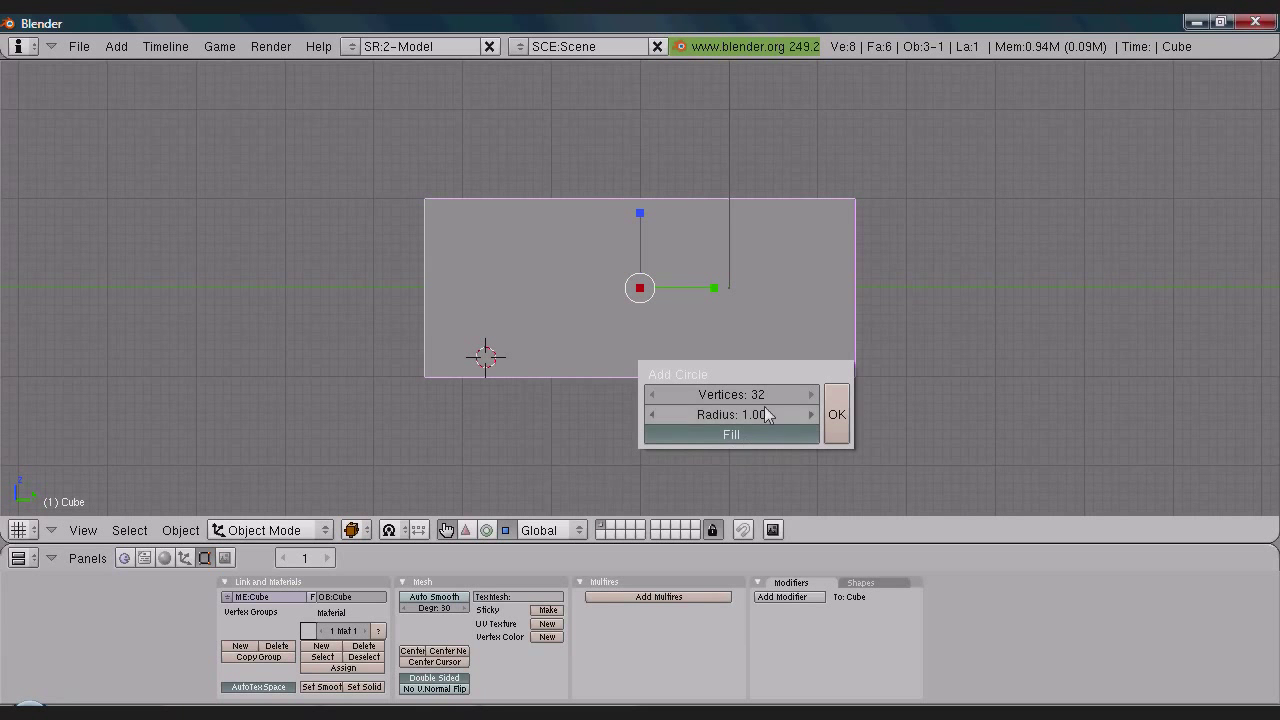
left_click(835, 413)
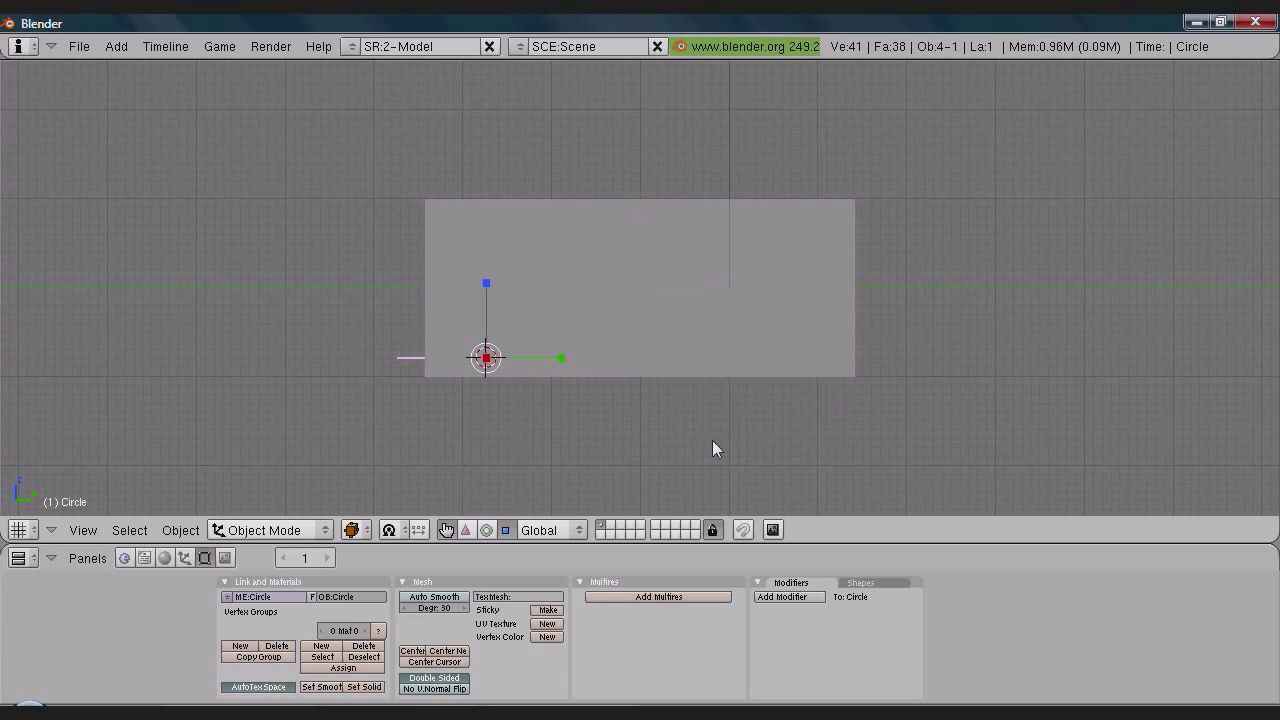
- In the front view, move the circle along the X axis until it is clear of the block's +X side
left_click(83, 530)
left_click(116, 345)
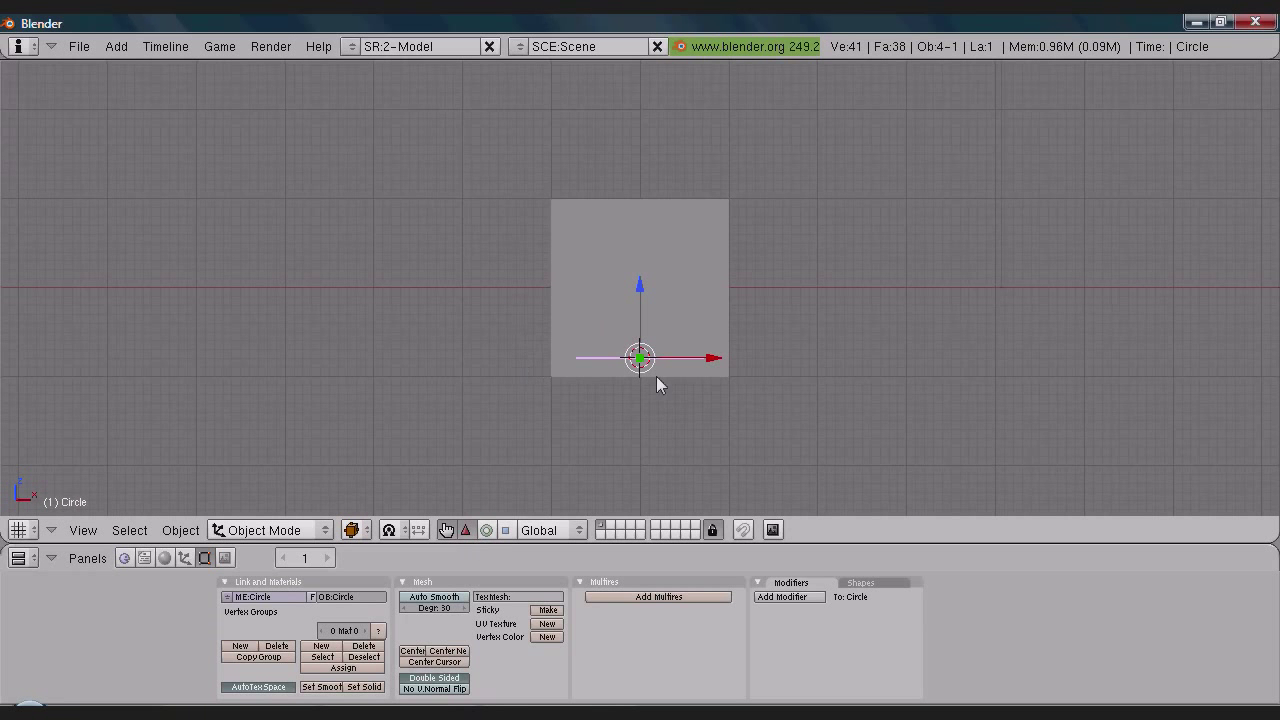
left_click_drag(716, 358, 892, 358)
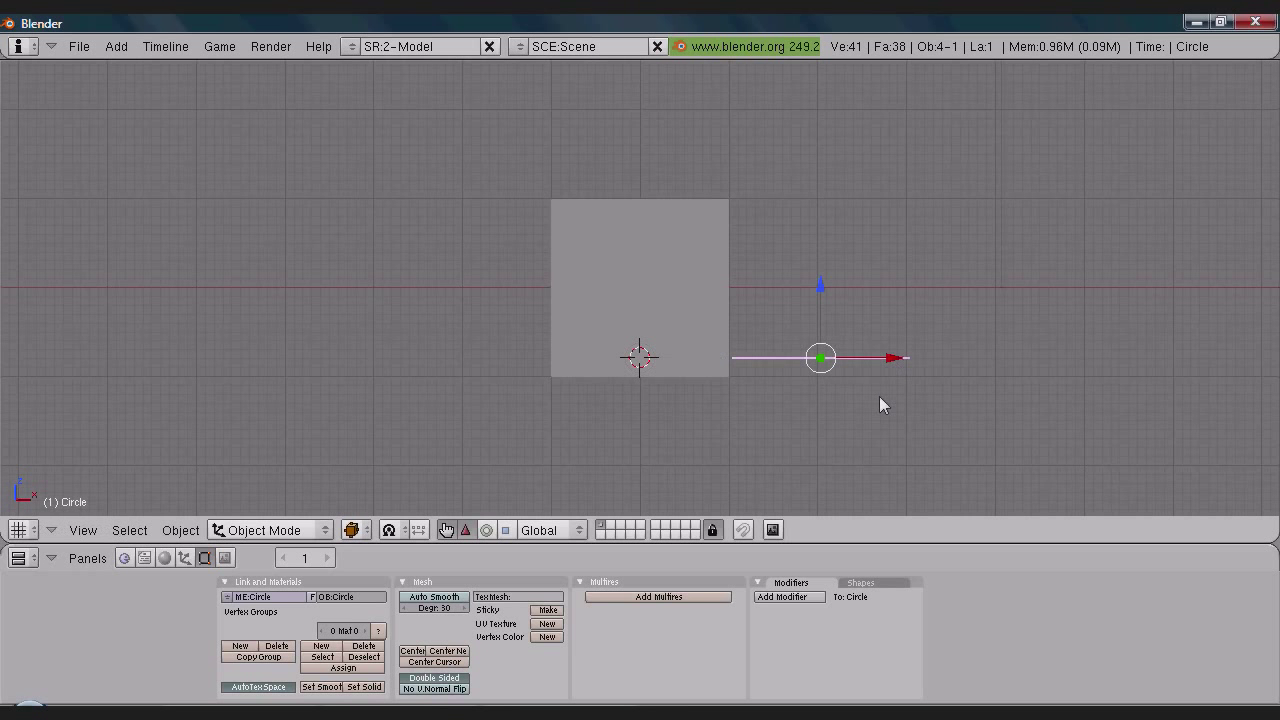
- Rotate the circle 90 degrees so it stands upright parallel to the block's side, and raise it slightly along Z
left_click(486, 530)
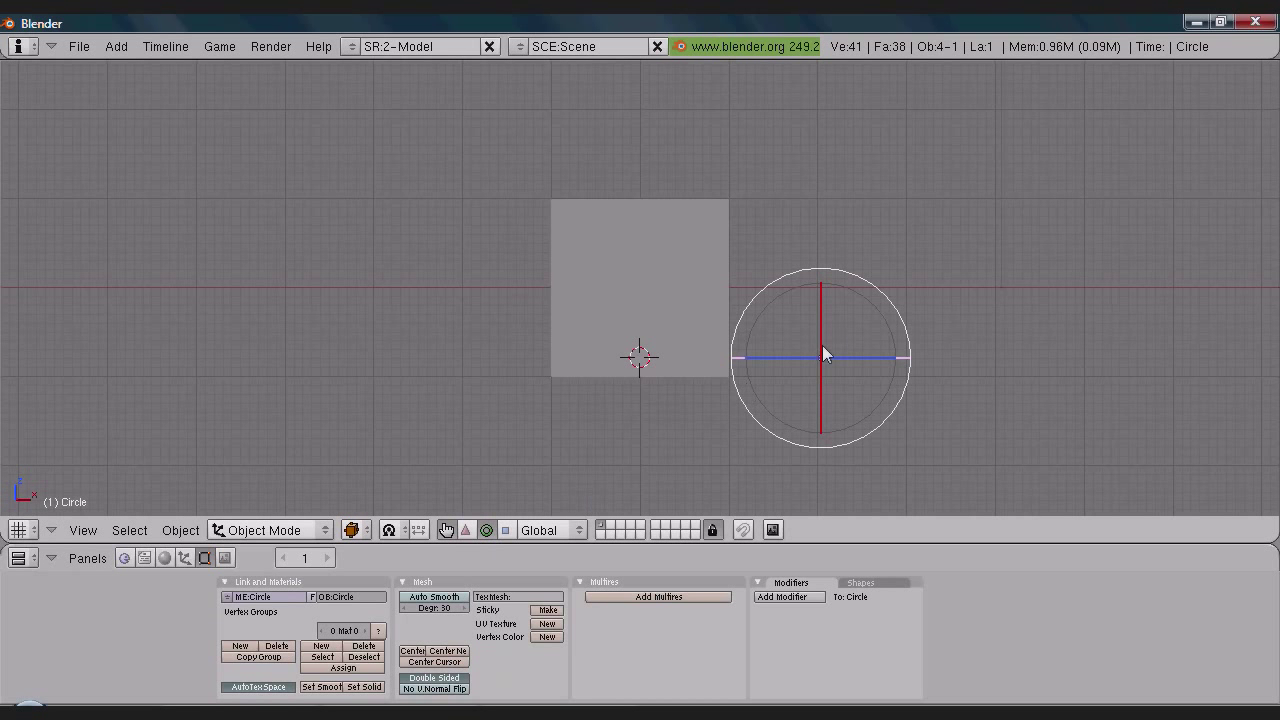
left_click_drag(888, 328, 785, 294)
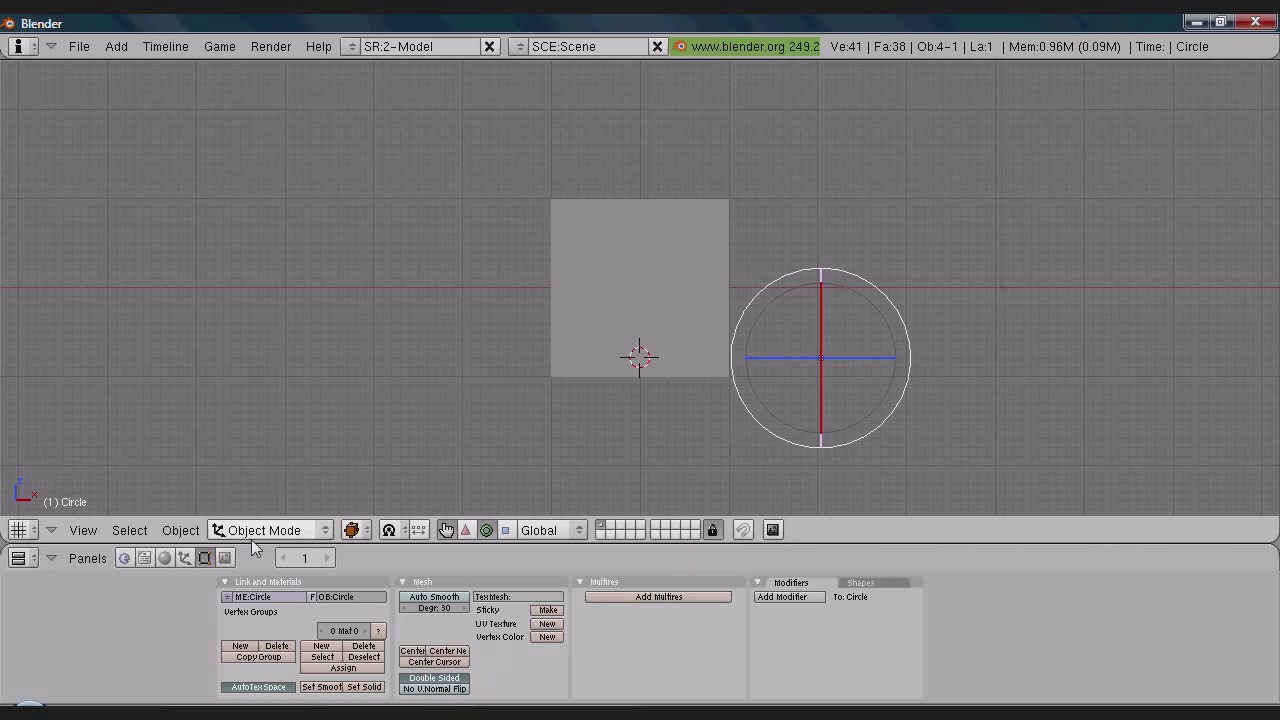
left_click(466, 530)
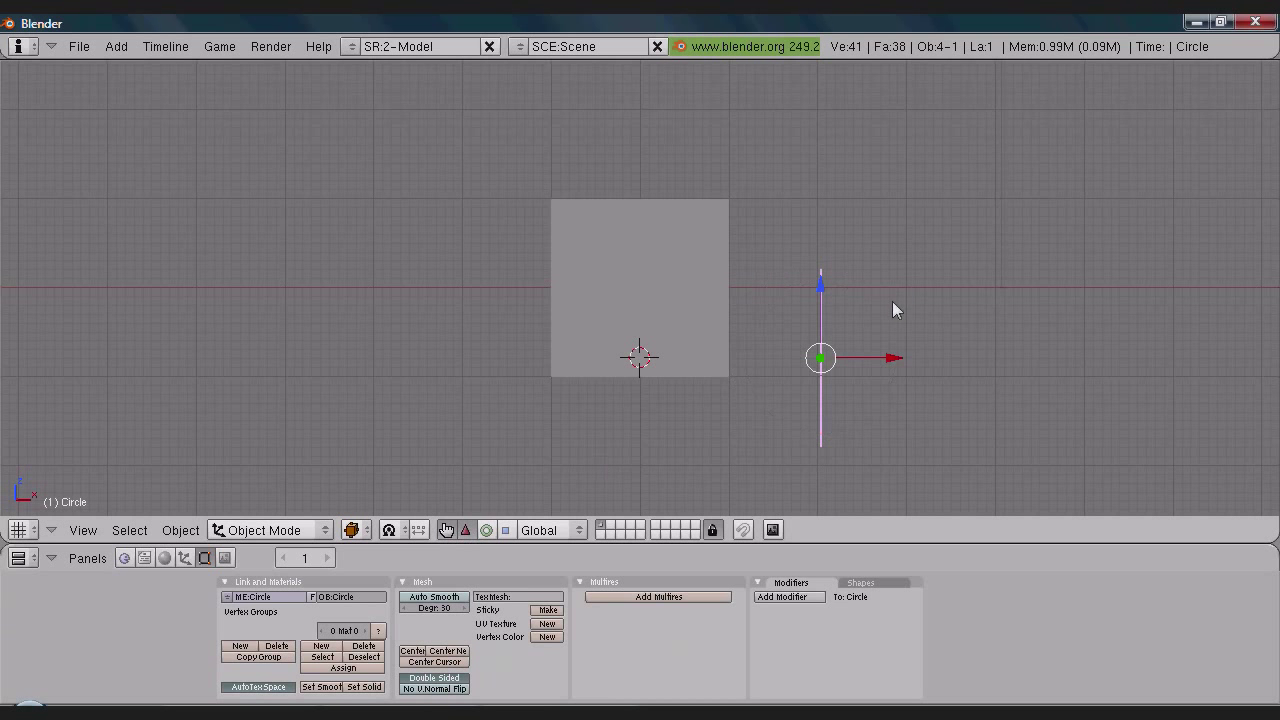
left_click_drag(822, 289, 825, 236)
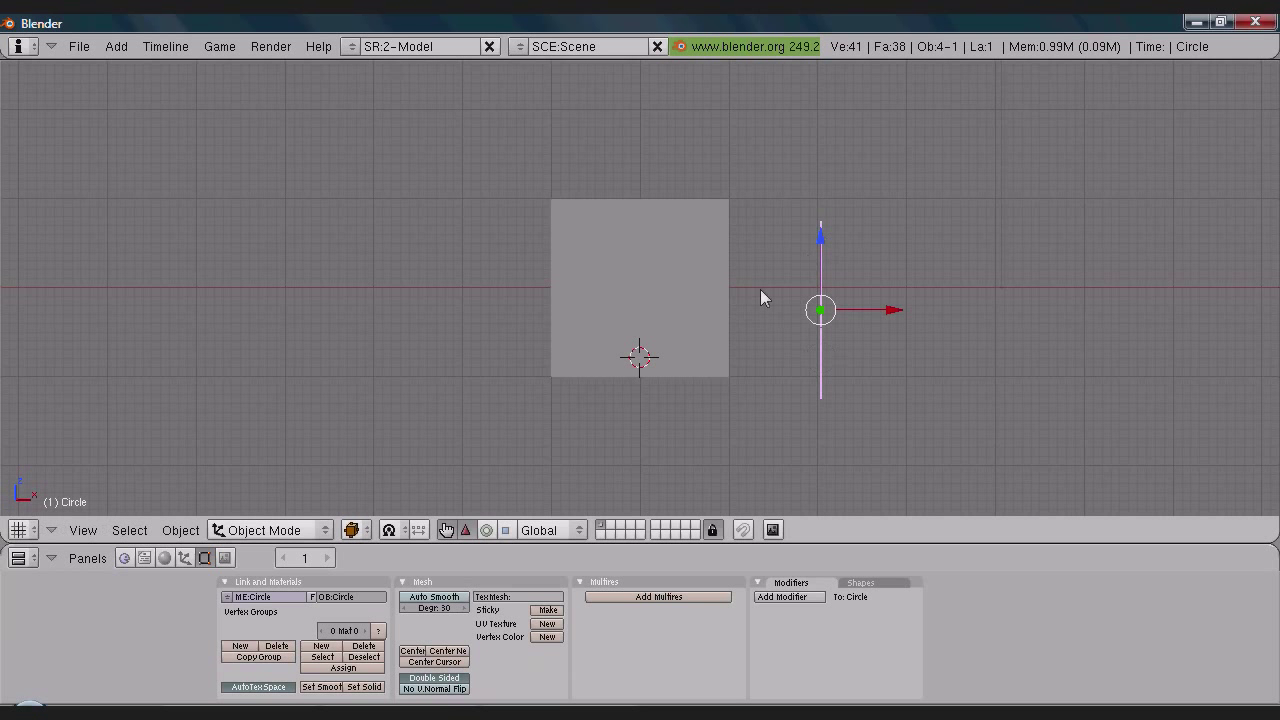
- In the side view, scale the circle down to about 0.93 and shift it along Y to align with the block's end
left_click(83, 530)
left_click(121, 324)
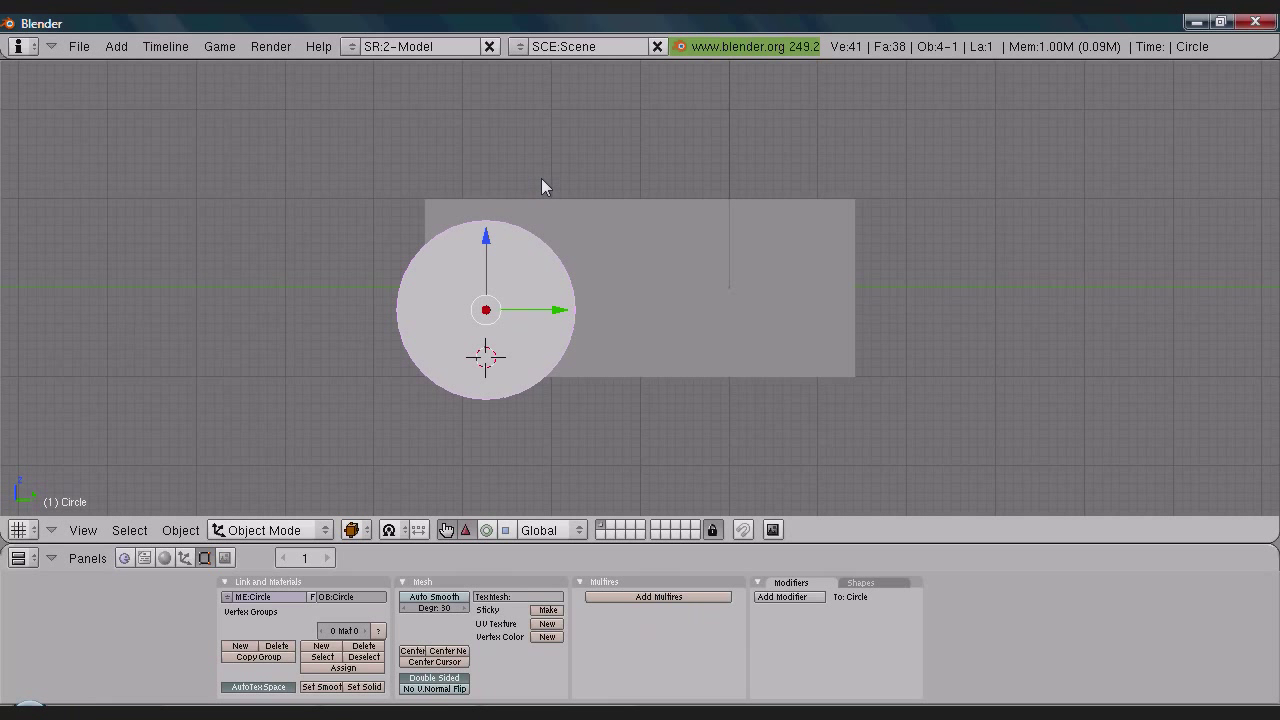
key("s")
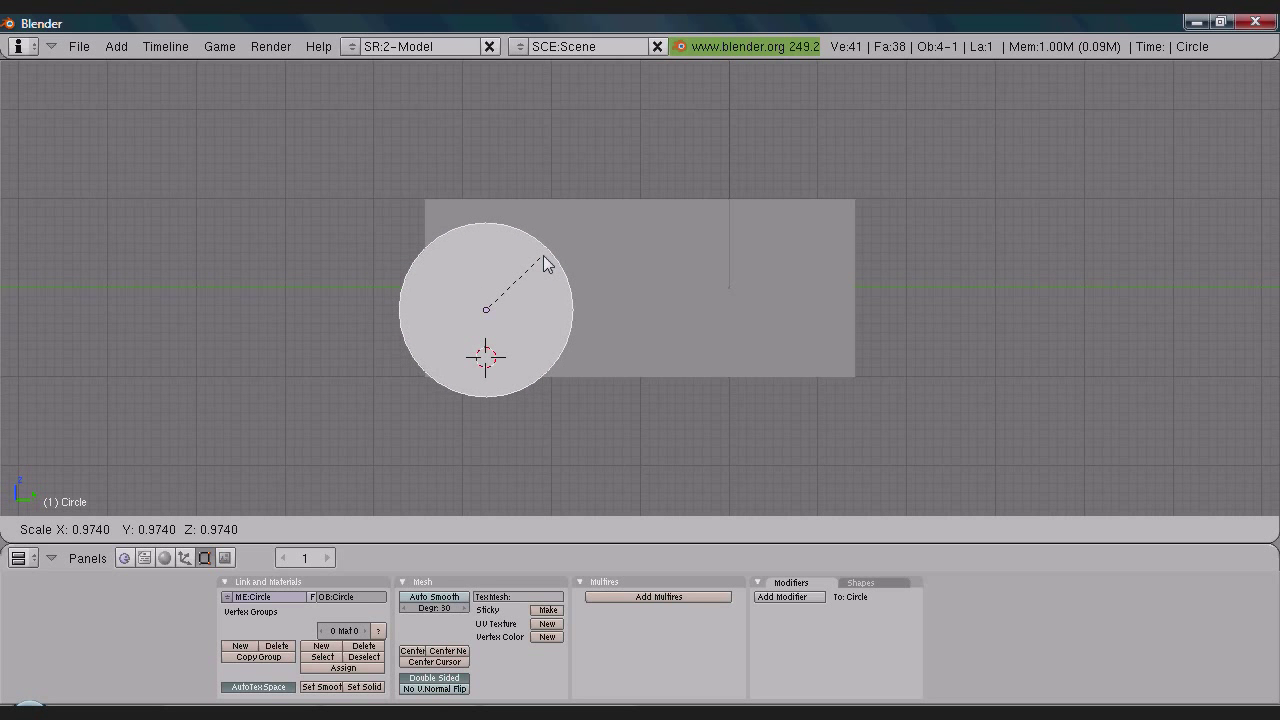
left_click(538, 256)
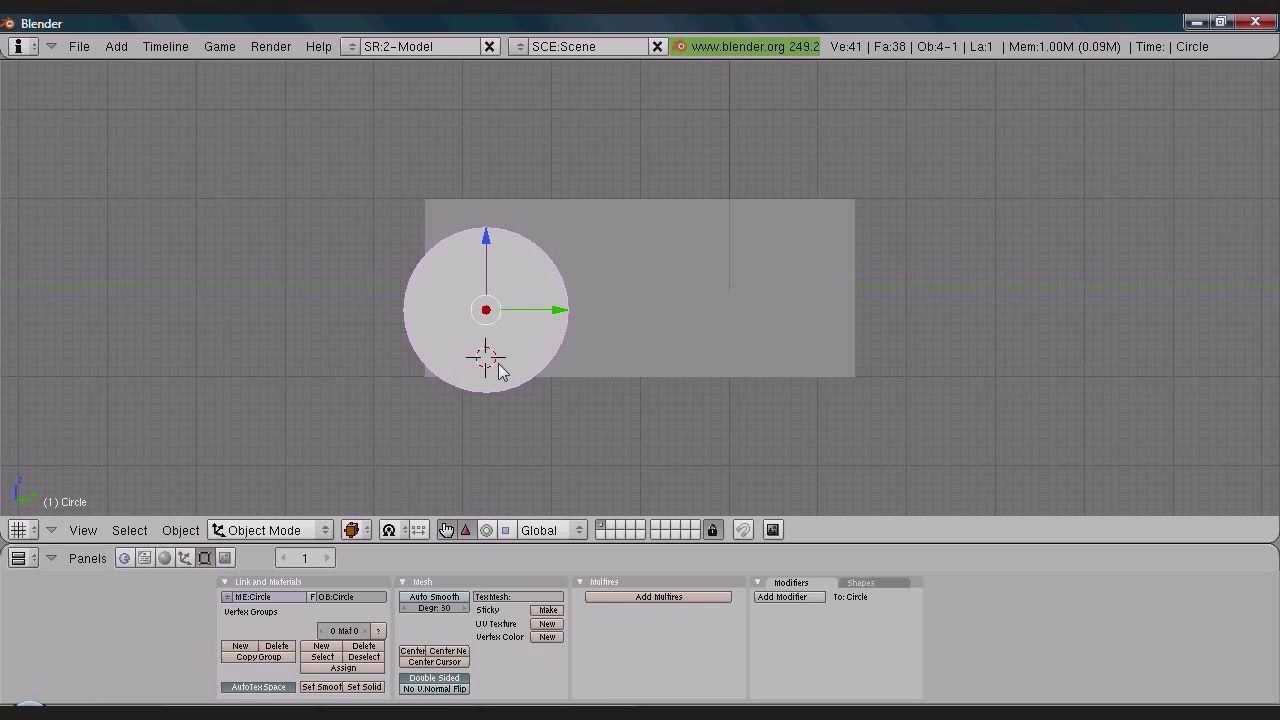
left_click_drag(569, 311, 588, 309)
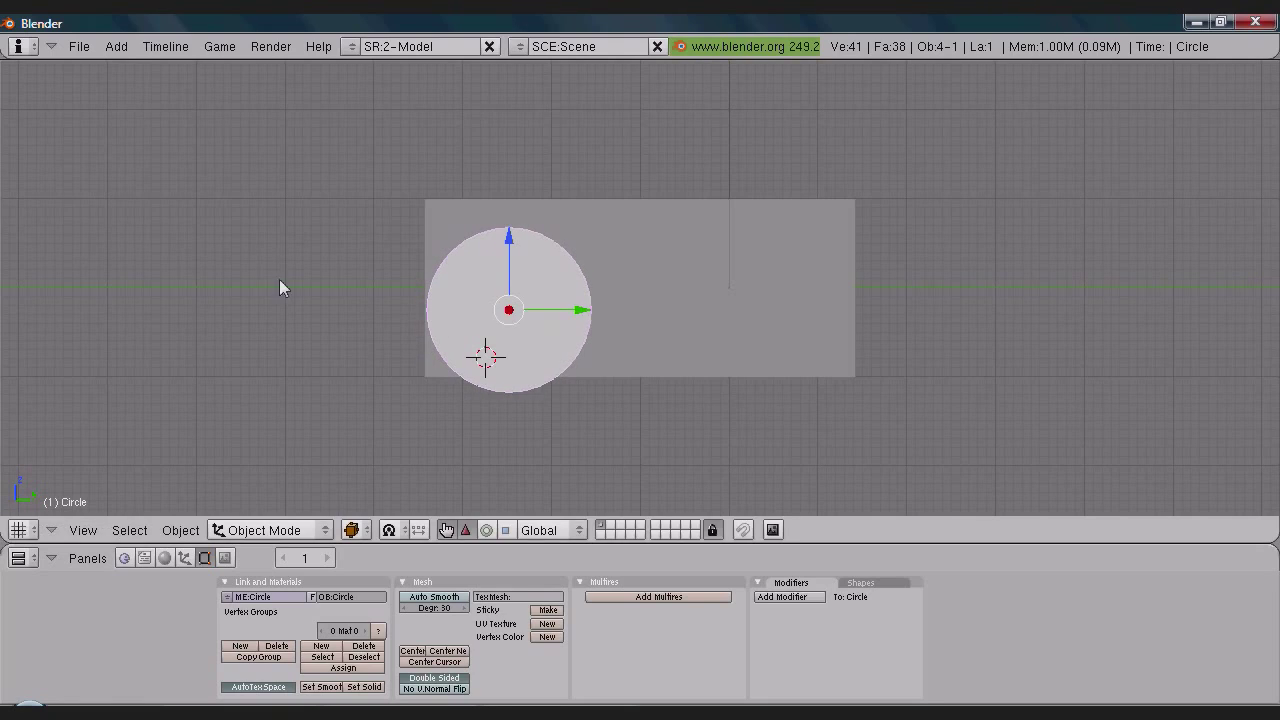
- From the top view, extrude the circle's region about 0.585 toward the block to form a wheel, and return to Object Mode
middle_click_drag(256, 208, 196, 463)
left_click(83, 530)
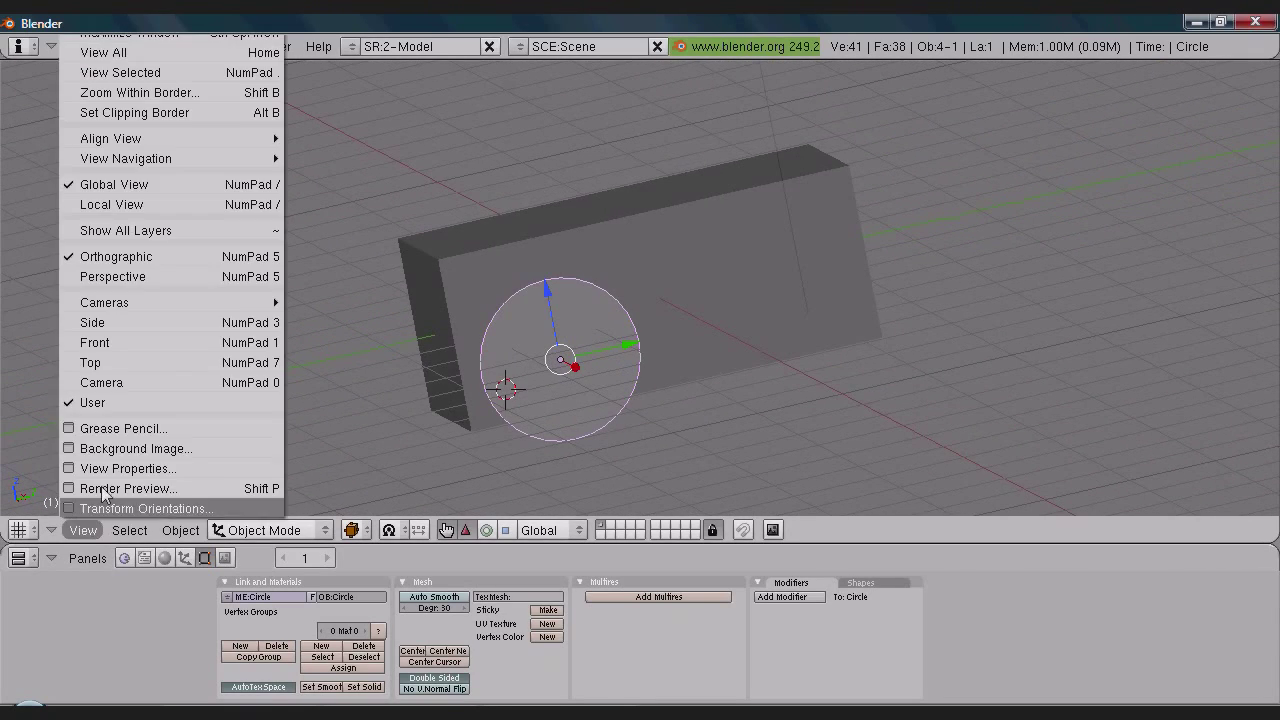
left_click(135, 364)
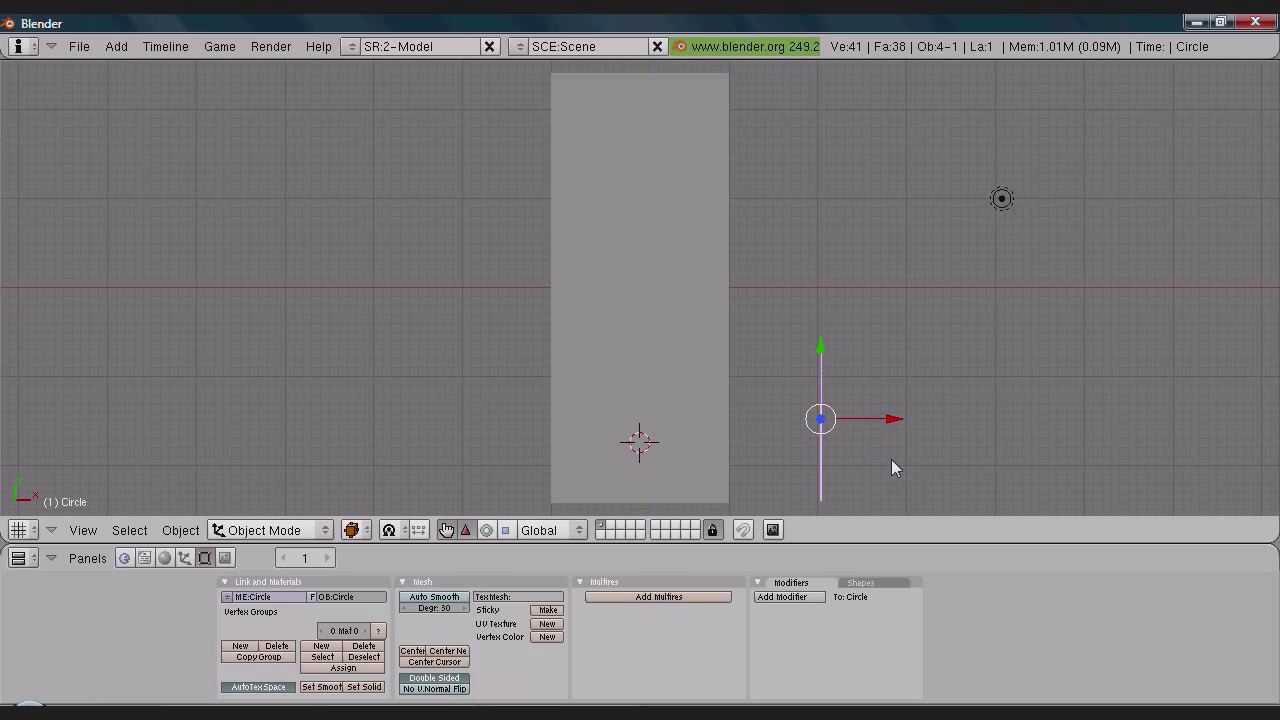
key("Tab")
key("e")
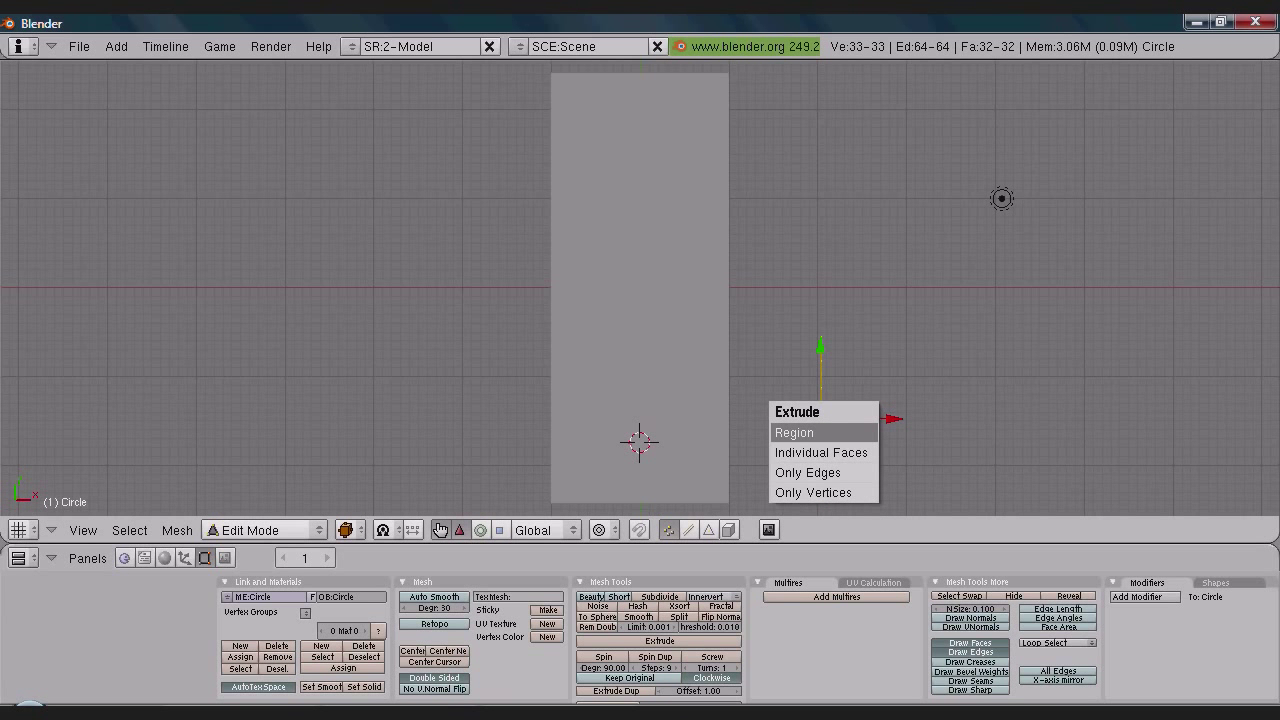
key("Return")
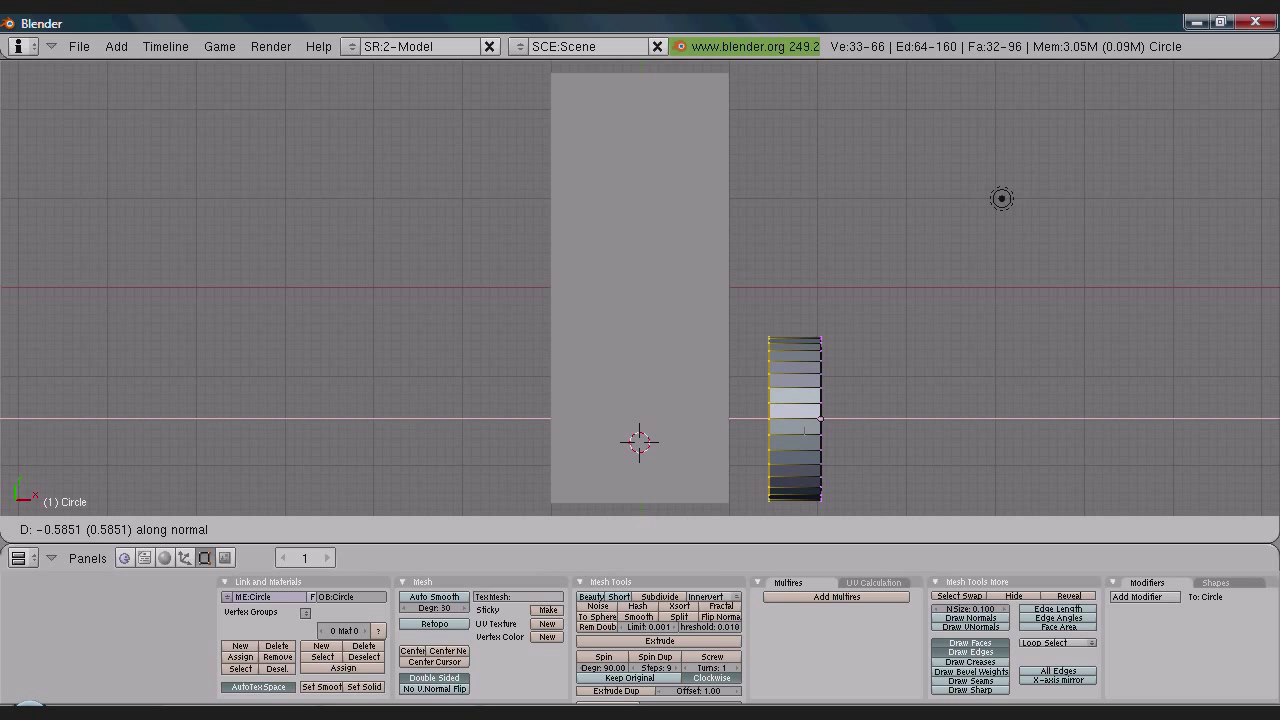
left_click(804, 430)
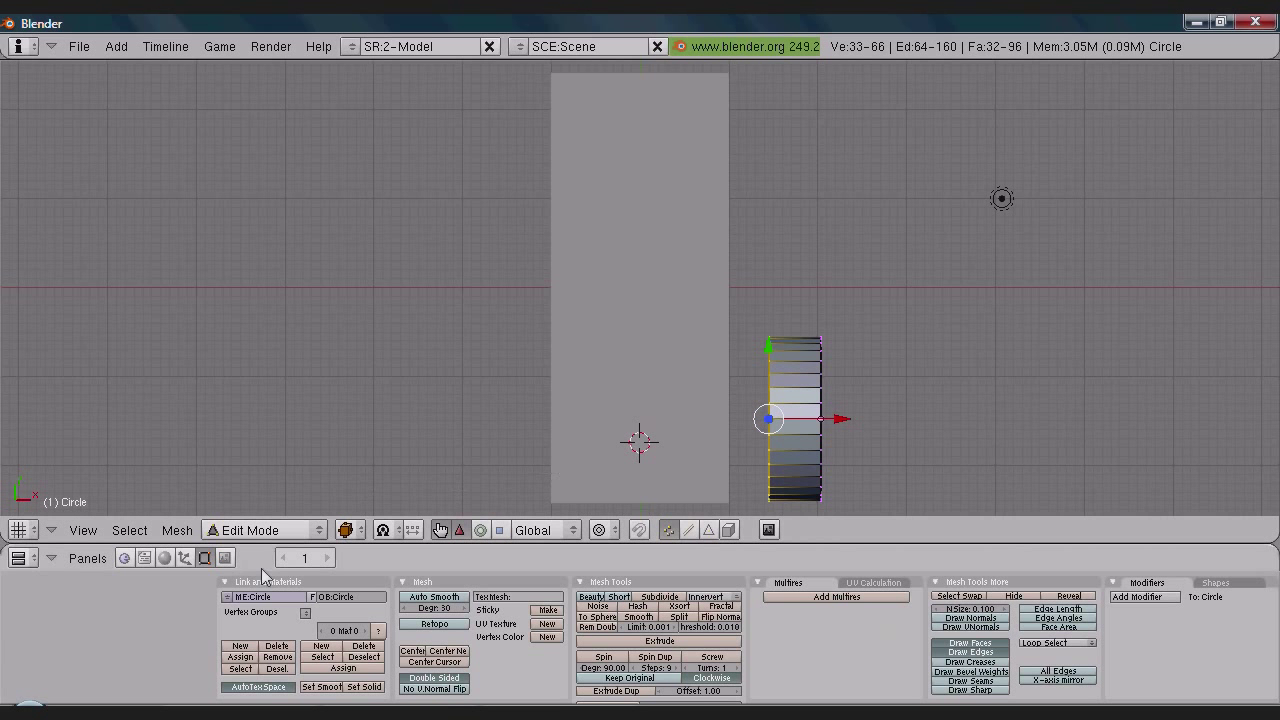
left_click(278, 530)
left_click(250, 509)
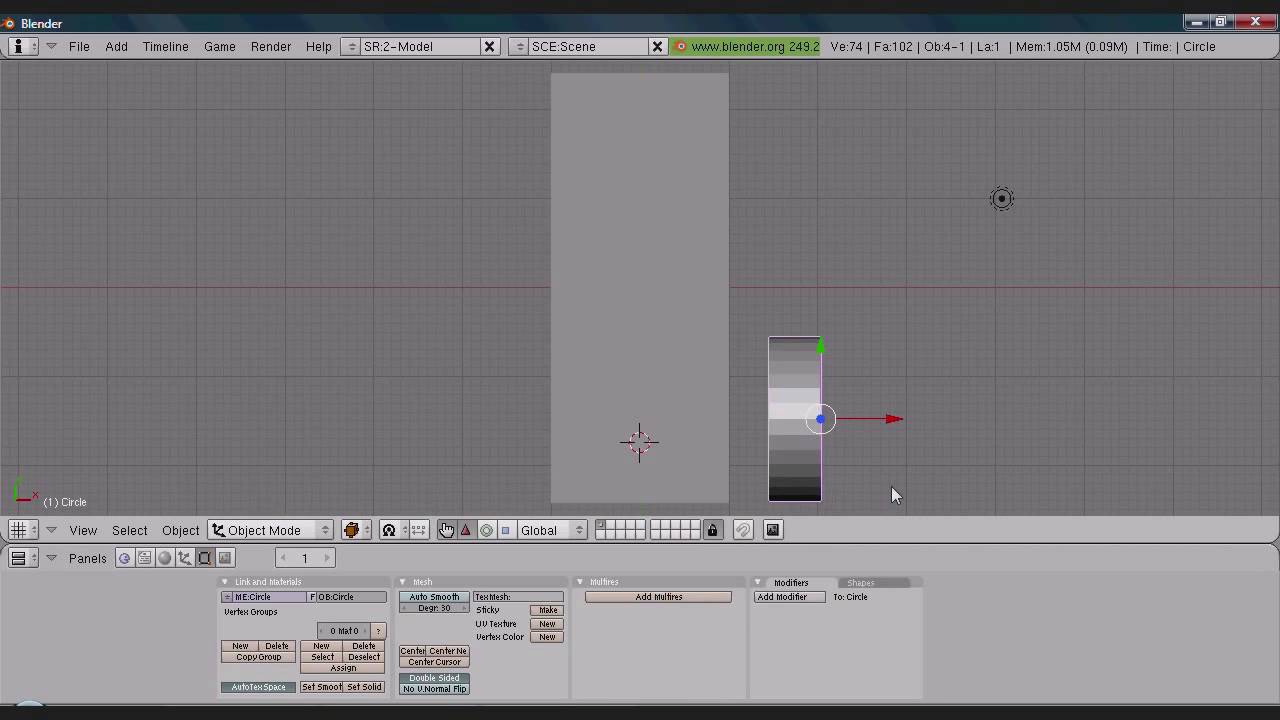
- Move the wheel along X until it rests against the block's side, and lower it slightly along Z
left_click_drag(897, 419, 861, 417)
middle_click_drag(925, 417, 562, 372)
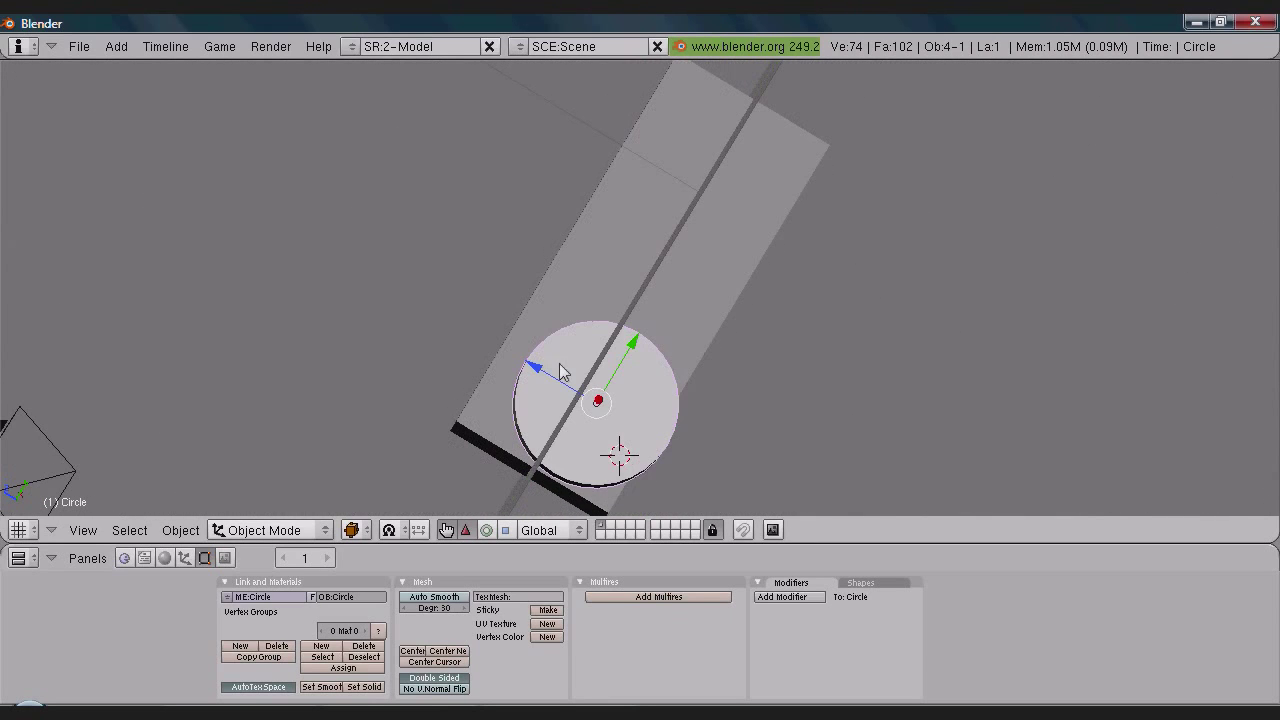
left_click_drag(535, 365, 562, 366)
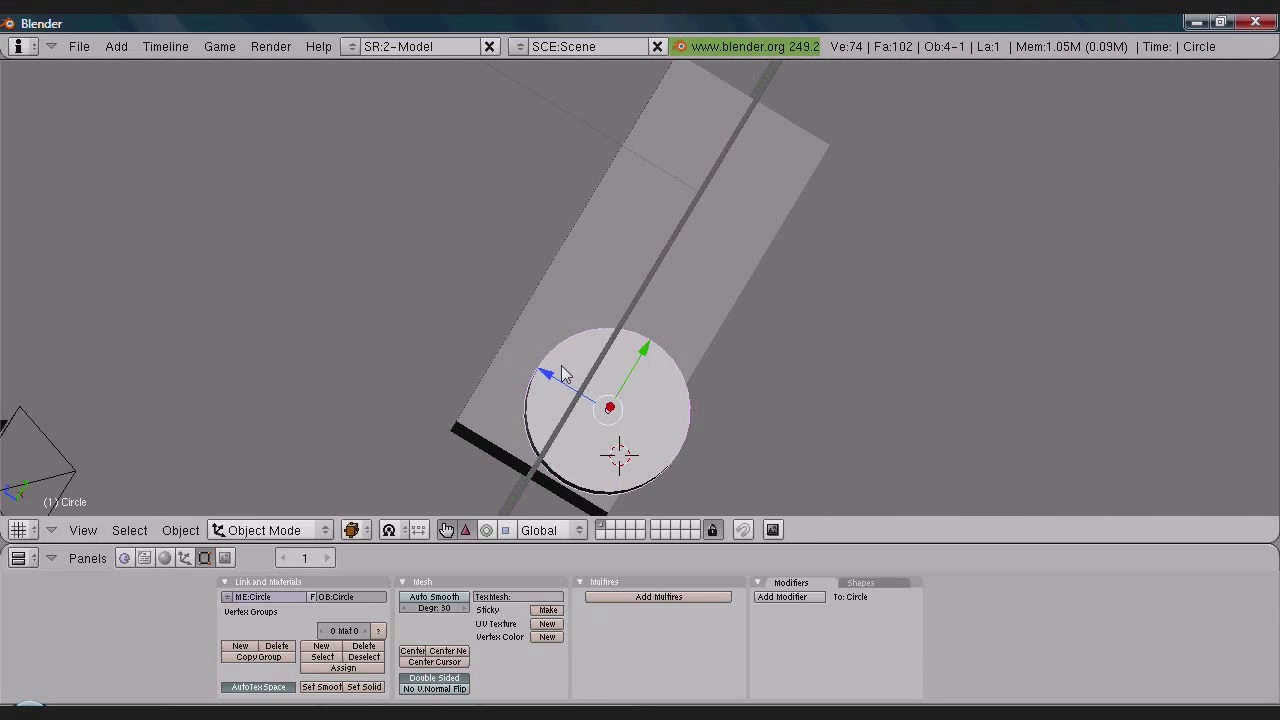
middle_click_drag(541, 243, 486, 378)
middle_click_drag(880, 226, 846, 249)
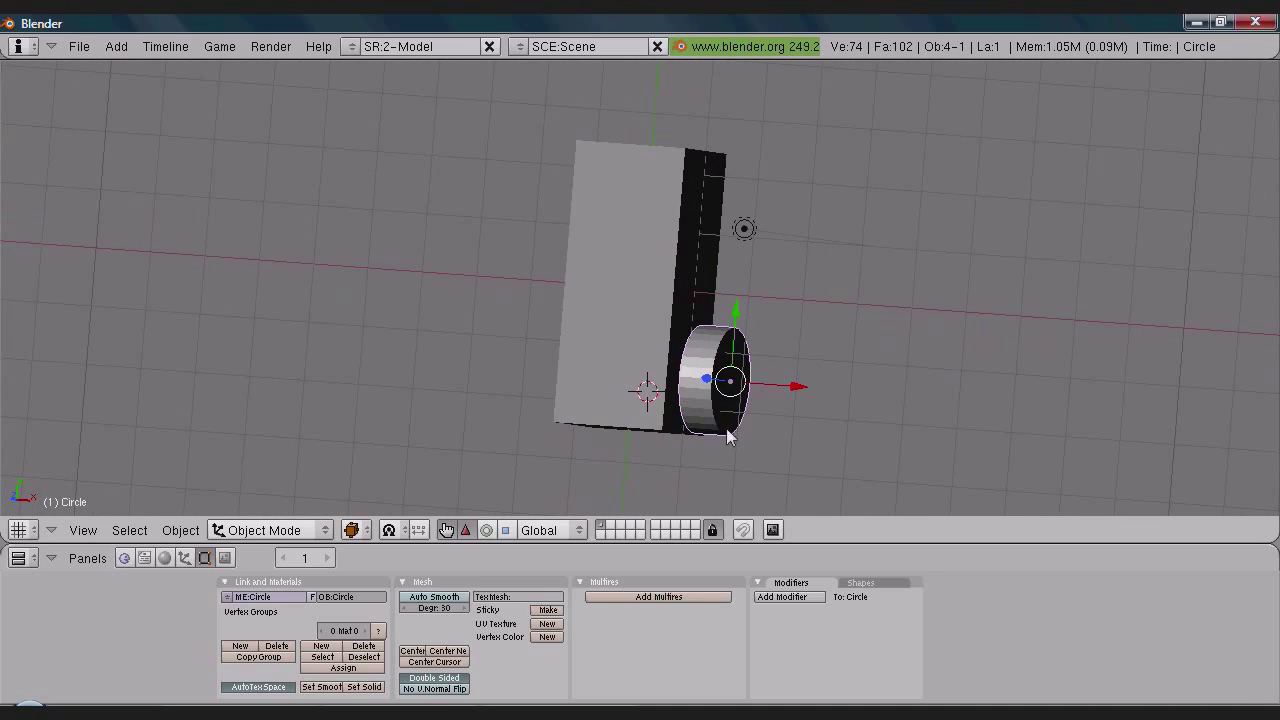
- Duplicate the wheel and move the copy along Y to the other end of the same side of the block
middle_click_drag(482, 280, 585, 372)
middle_click_drag(528, 343, 582, 342)
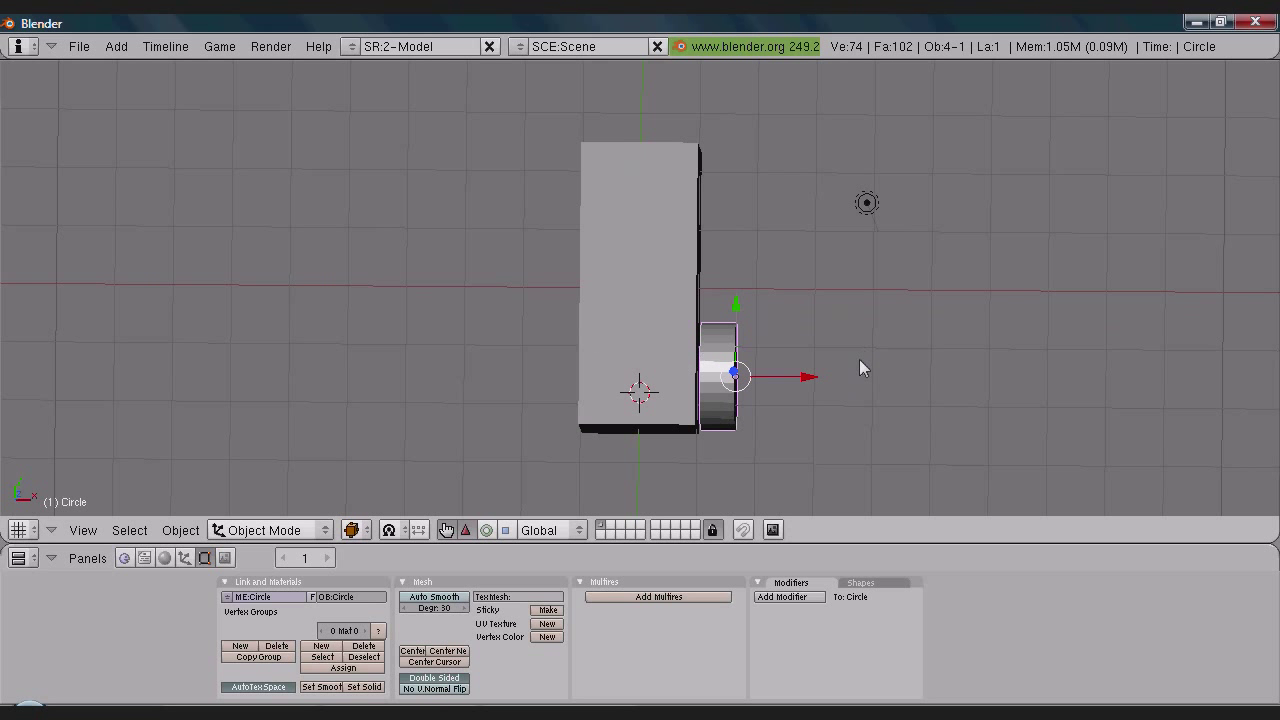
key("shift+d")
right_click(743, 336)
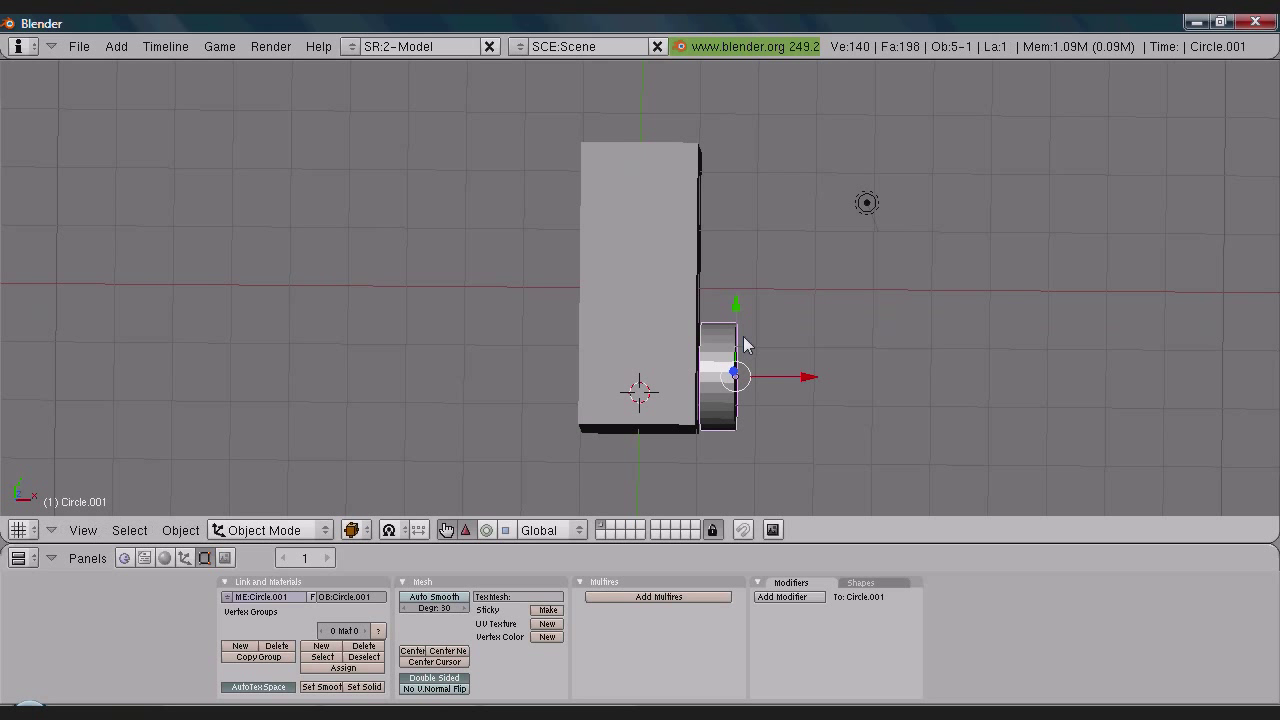
left_click_drag(734, 301, 738, 131)
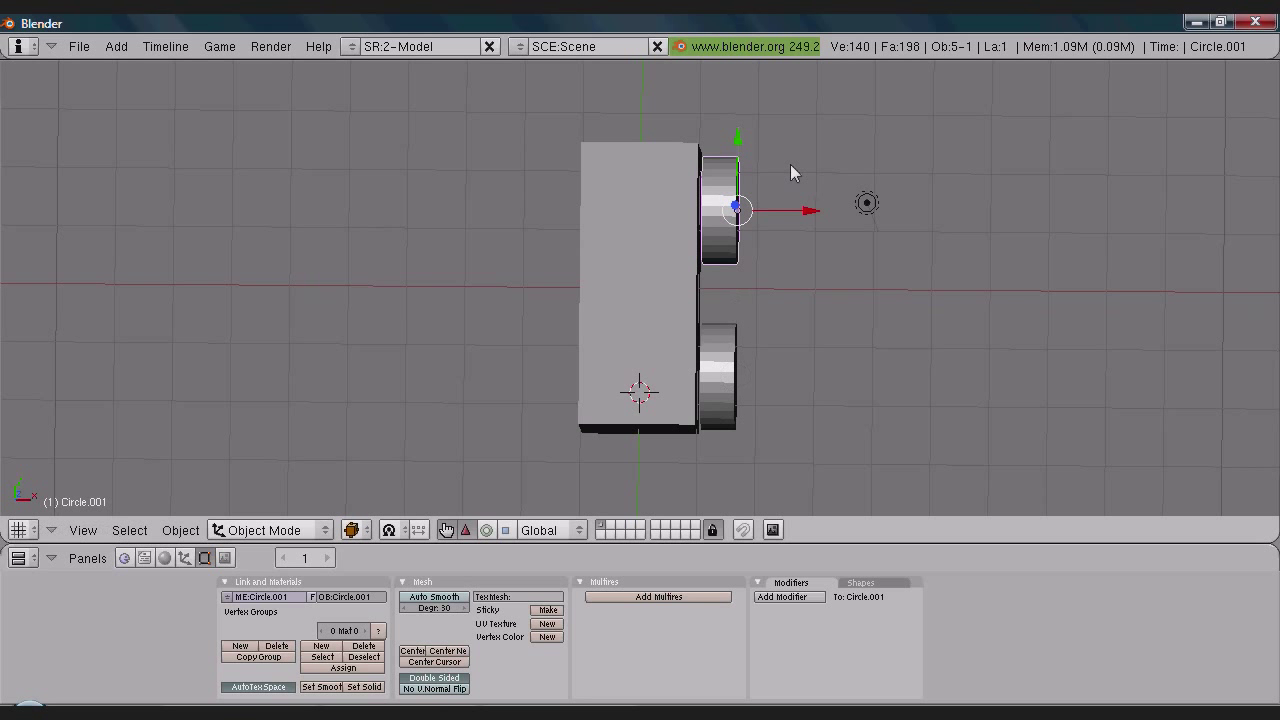
- Duplicate the +Y end wheel and move the copy along X to sit against the block's opposite side
key("shift+d")
right_click(681, 320)
left_click_drag(808, 212, 655, 212)
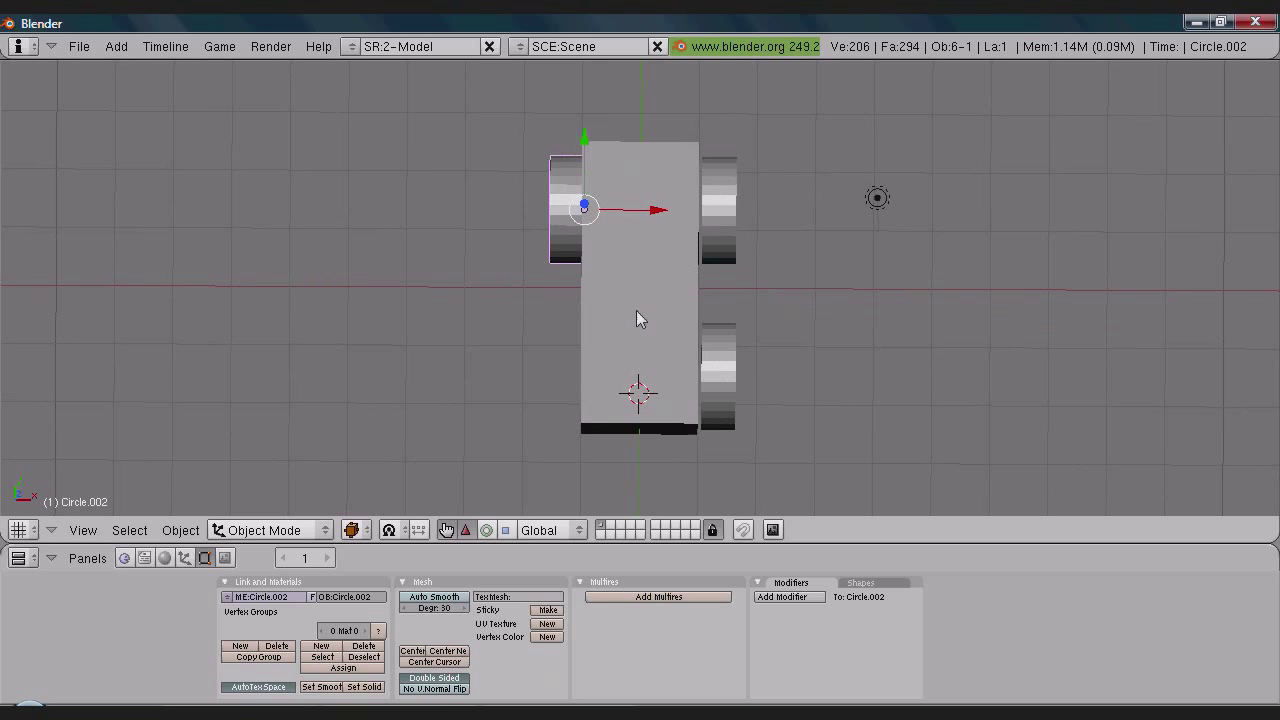
middle_click_drag(629, 311, 648, 307)
key("KP_7")
left_click_drag(662, 211, 658, 209)
- Duplicate the wheel on the -X side and move the copy along Y to the block's -Y end, opposite the first wheel
key("shift+d")
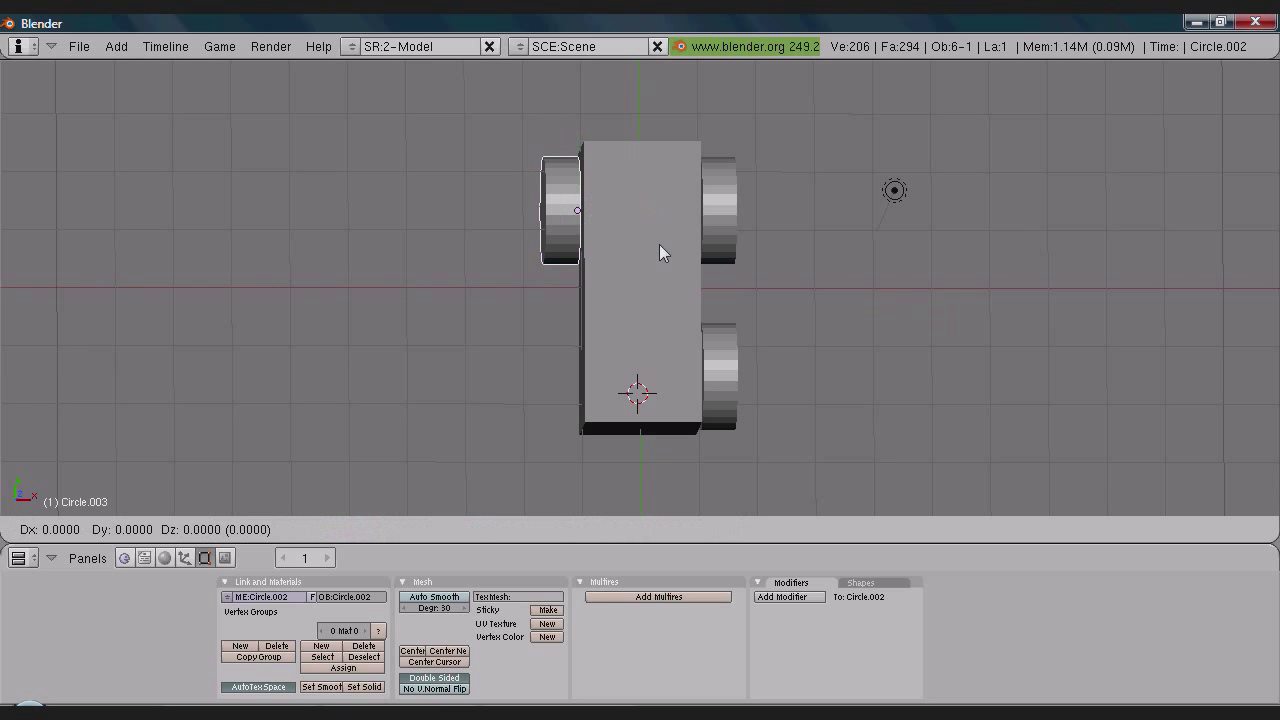
right_click(659, 244)
left_click_drag(578, 138, 579, 301)
middle_click_drag(869, 409, 866, 408)
left_click_drag(577, 300, 583, 298)
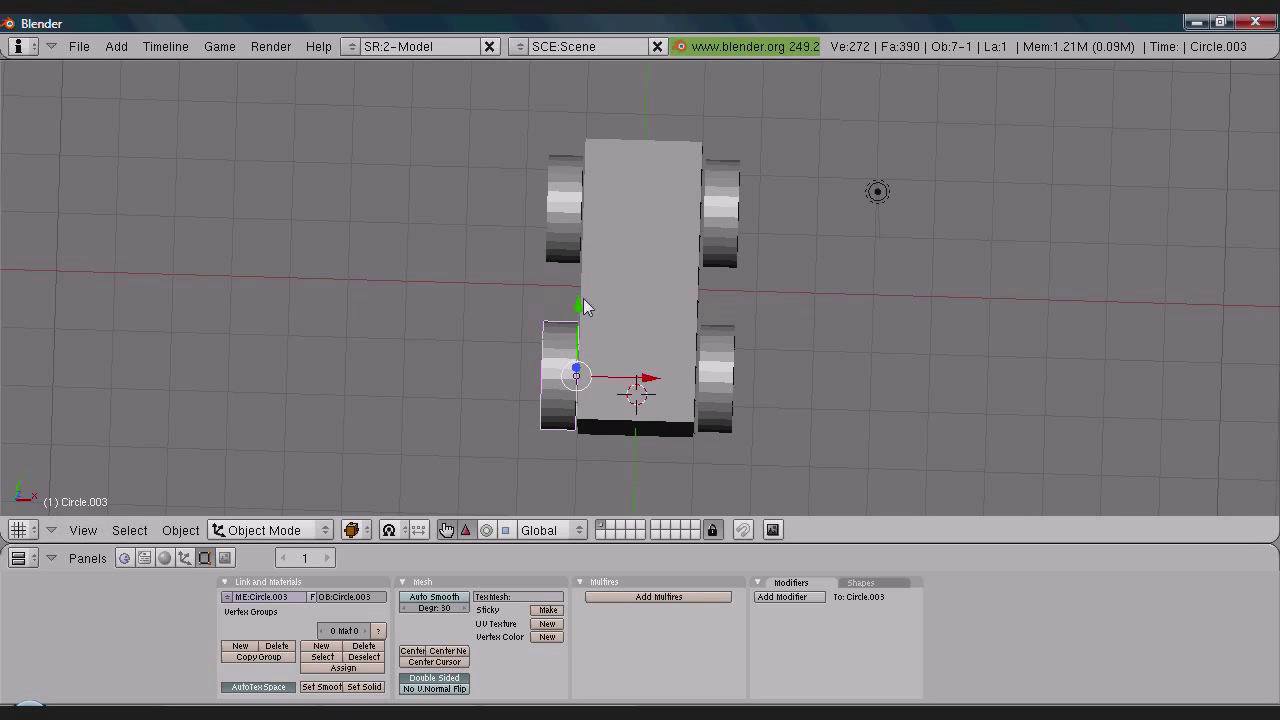
middle_click_drag(931, 371, 860, 333)
key("KP_7")
- Select the block forming the car body and add a Subsurf modifier to it
right_click(585, 300)
middle_click_drag(585, 300, 702, 368)
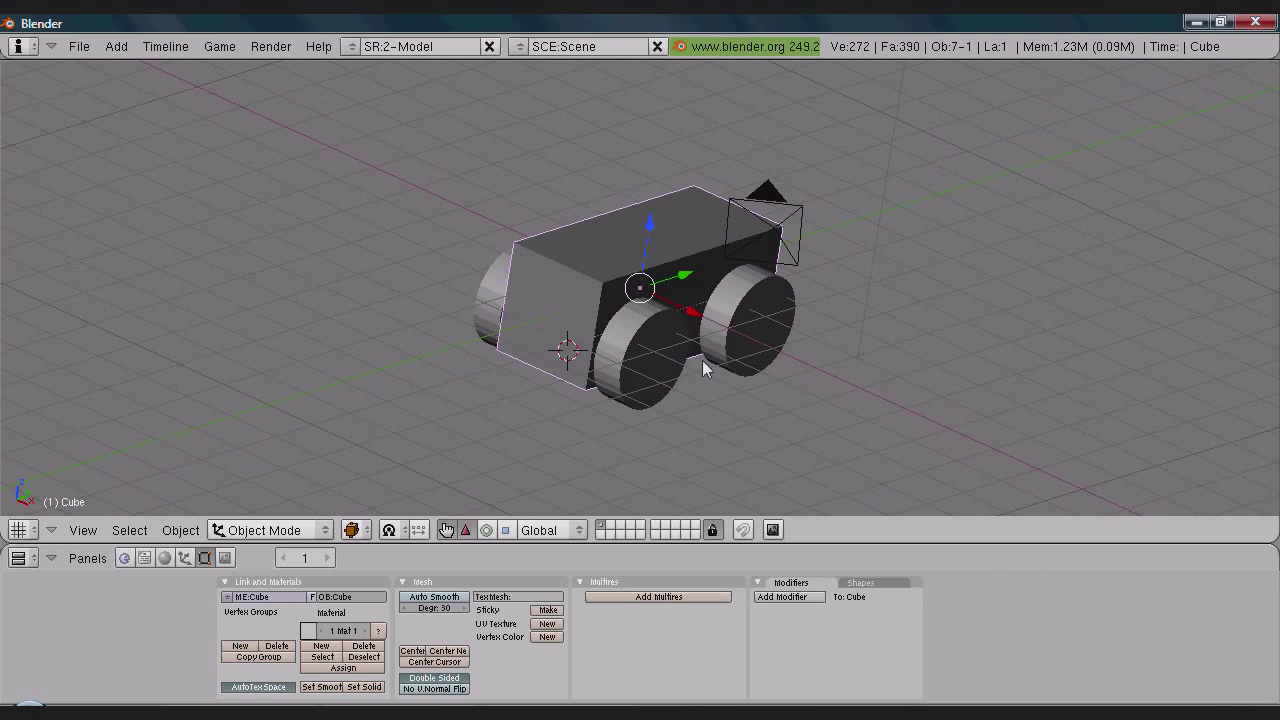
left_click(787, 597)
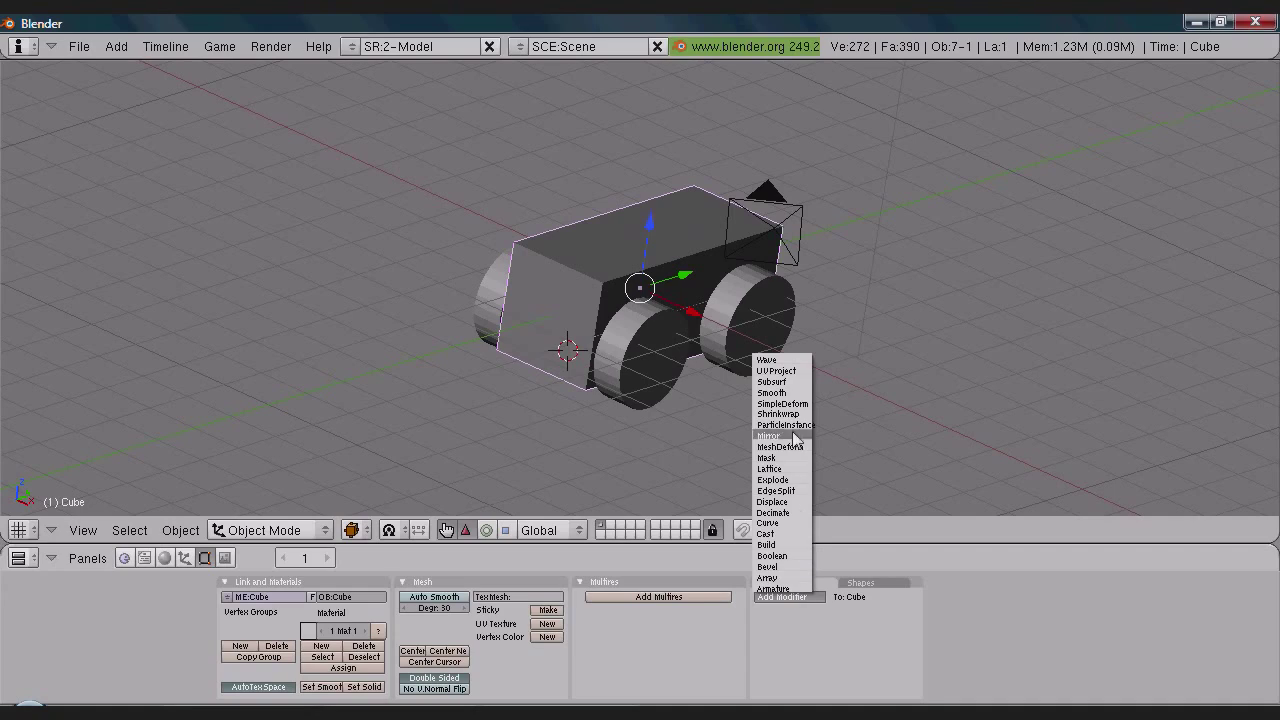
left_click(789, 389)
- Select the wheel at the -Y end of the body's +X side and move it slightly closer to the body
middle_click_drag(466, 345, 892, 360)
mouse_move(651, 378)
middle_mouse_down()
mouse_move(594, 420)
mouse_move(672, 378)
middle_mouse_up()
right_click(695, 375)
middle_click_drag(826, 302, 898, 385)
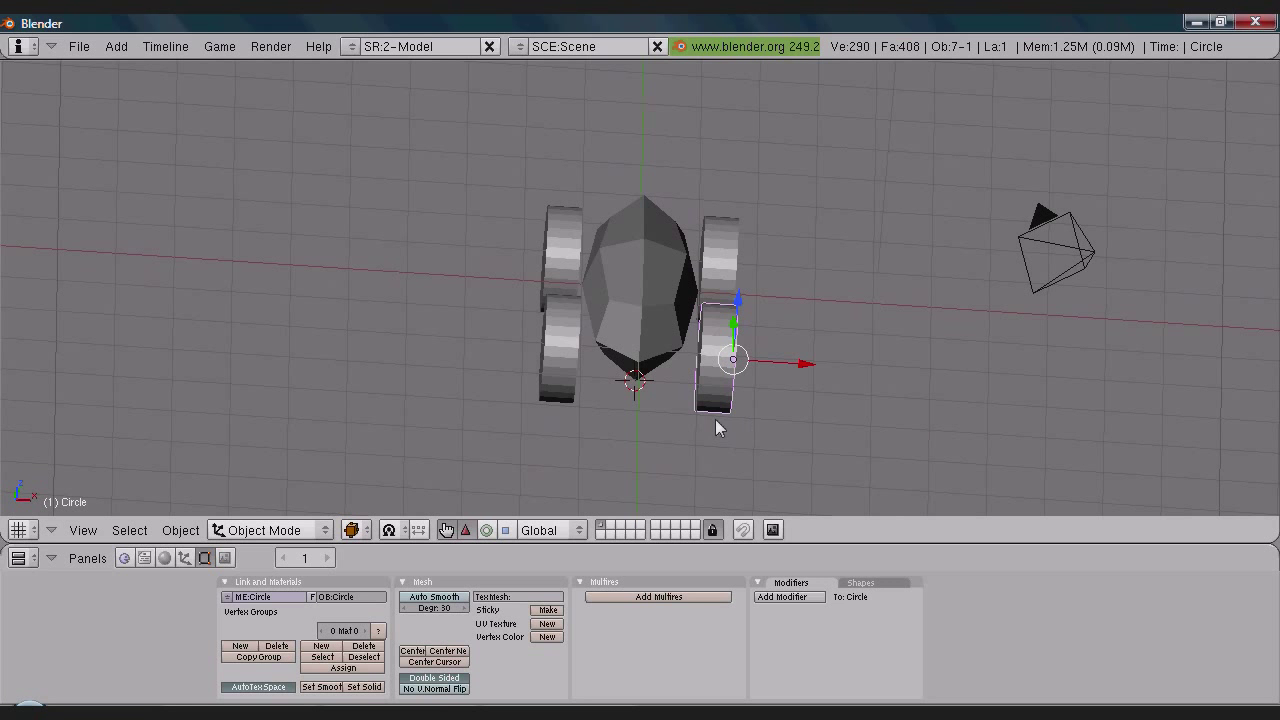
middle_click_drag(807, 296, 824, 383)
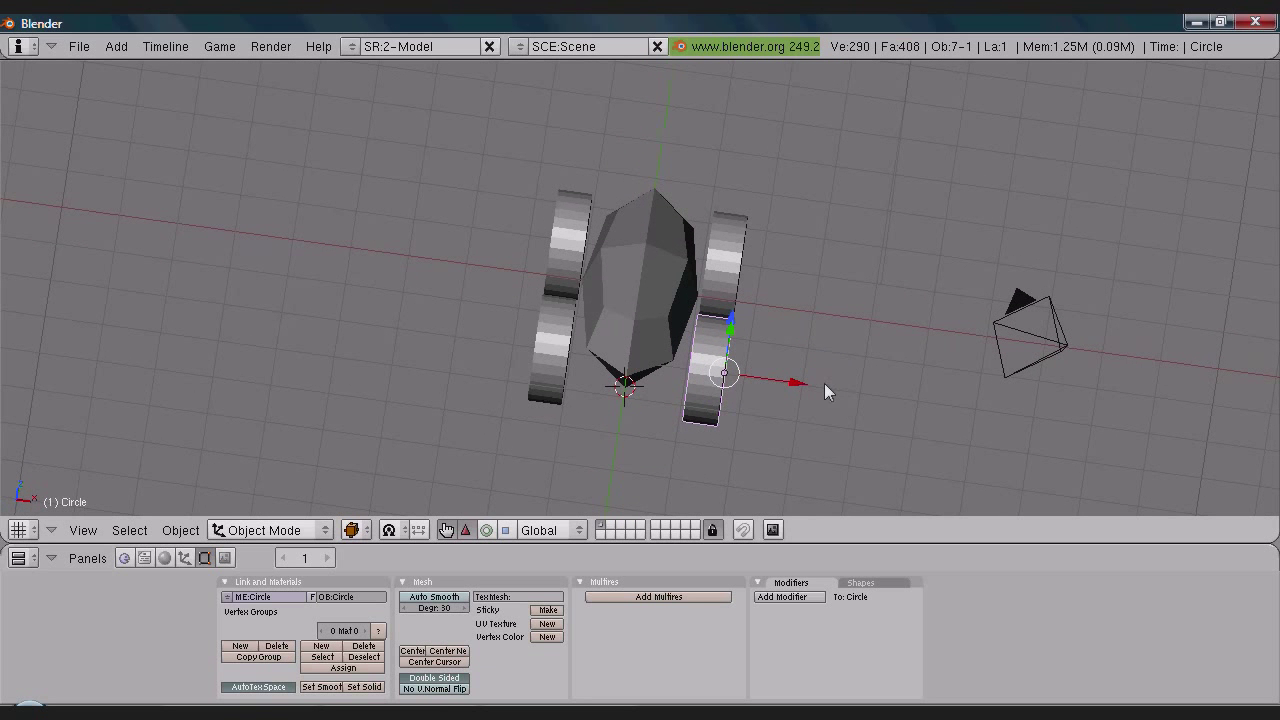
key("g")
left_click(793, 378)
right_click(736, 289)
key("g")
right_click(808, 286)
right_click(558, 343)
key("g")
key("Escape")
right_click(556, 238)
key("g")
key("Escape")
mouse_move(840, 361)
middle_mouse_down()
mouse_move(510, 370)
mouse_move(614, 308)
mouse_move(853, 372)
middle_mouse_up()
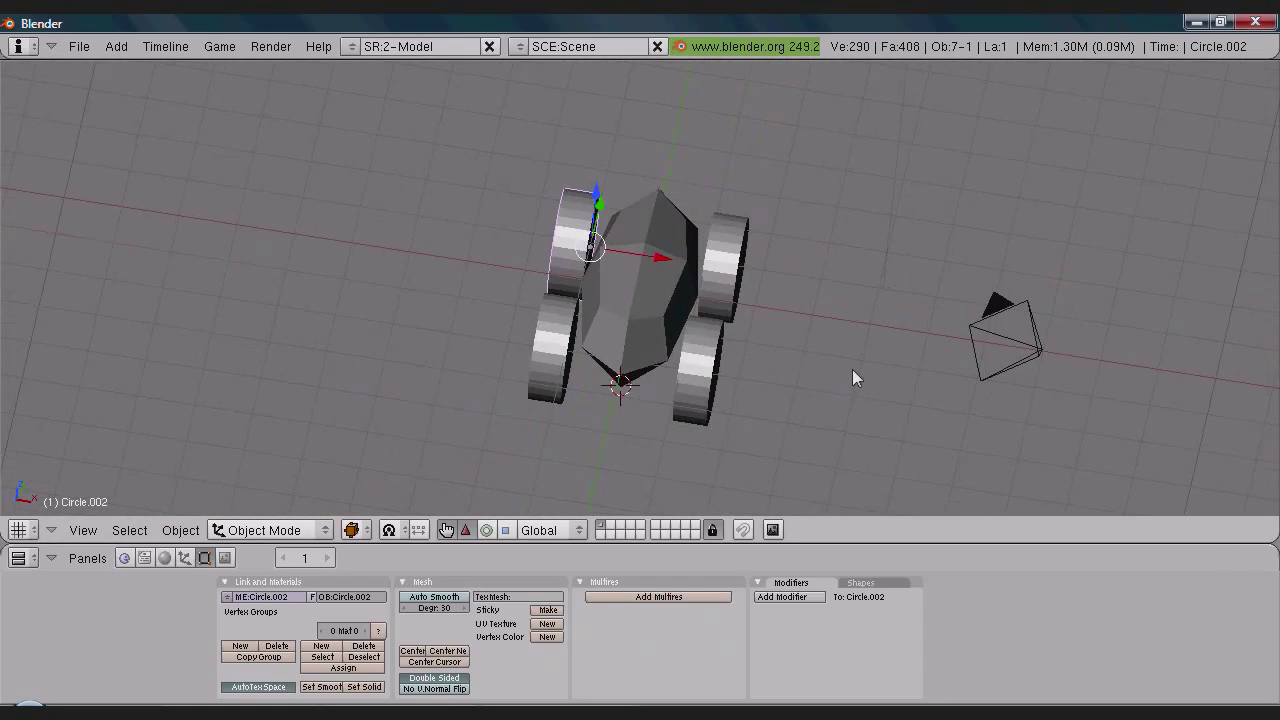
- Add an Armature modifier and a Subsurf modifier to the wheel at the -Y end of the +X side
right_click(698, 390)
middle_click_drag(698, 390, 818, 420)
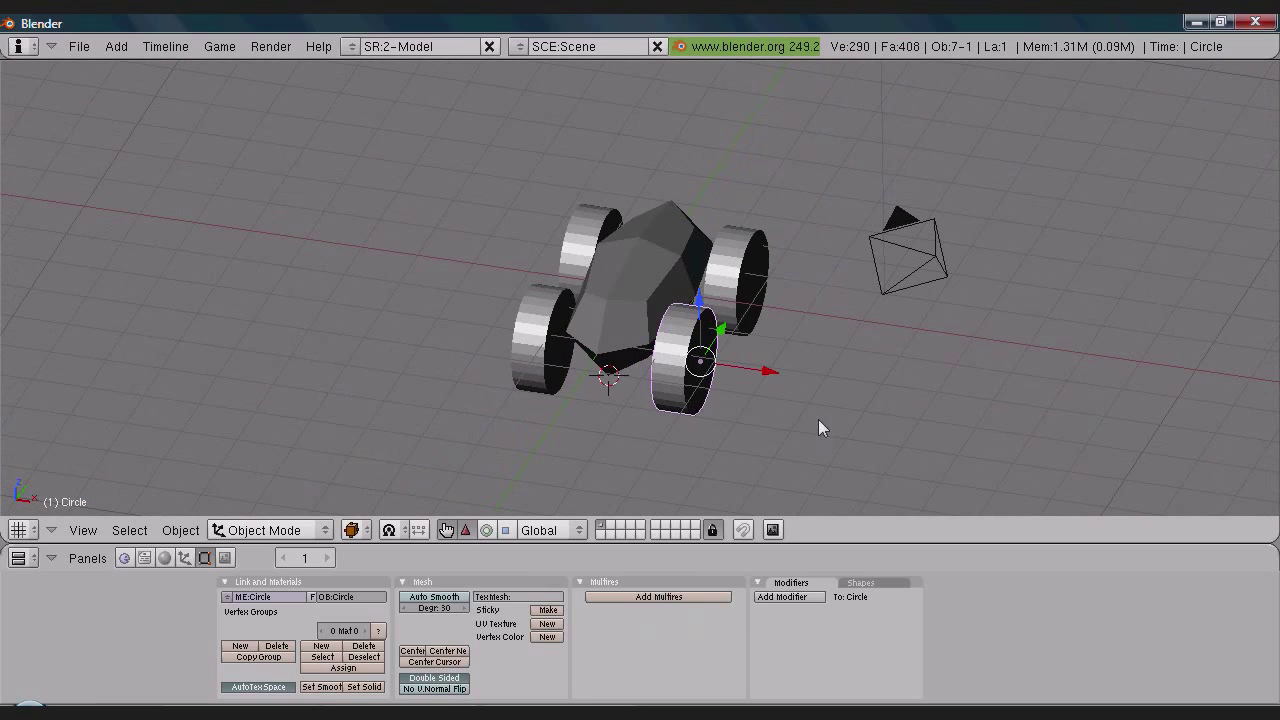
left_click(787, 596)
left_click(784, 540)
left_click(792, 597)
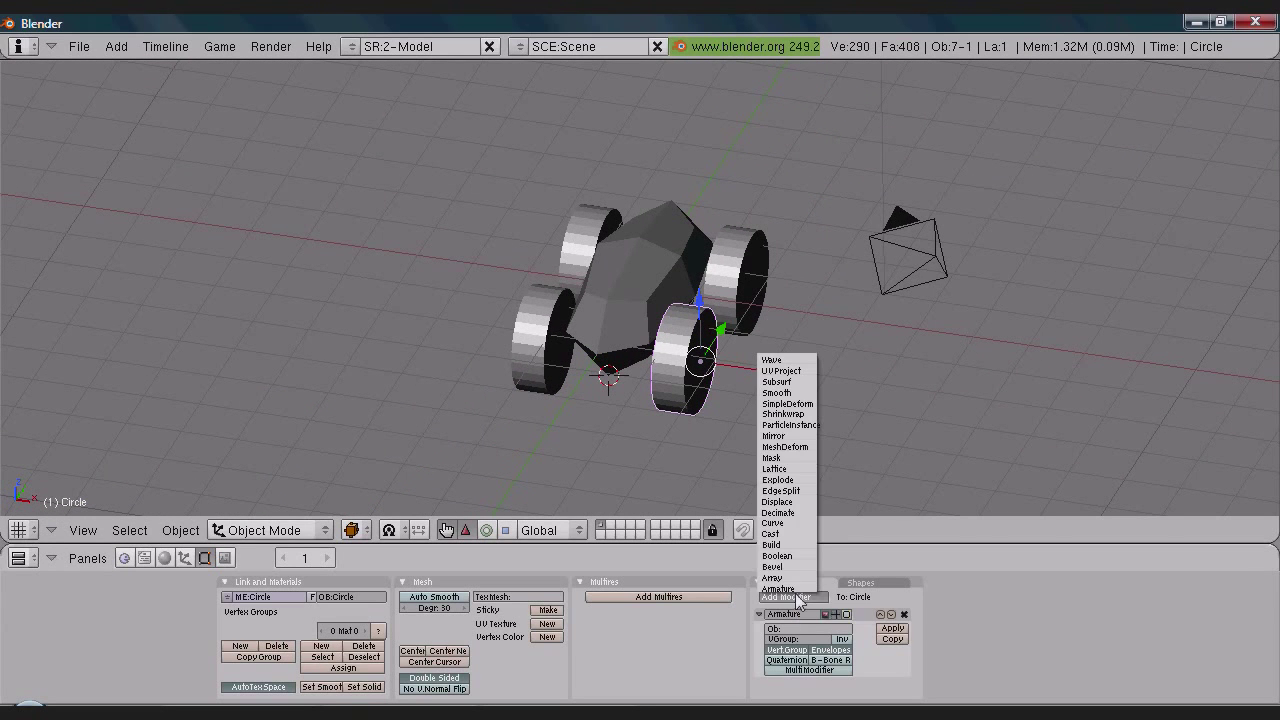
left_click(790, 381)
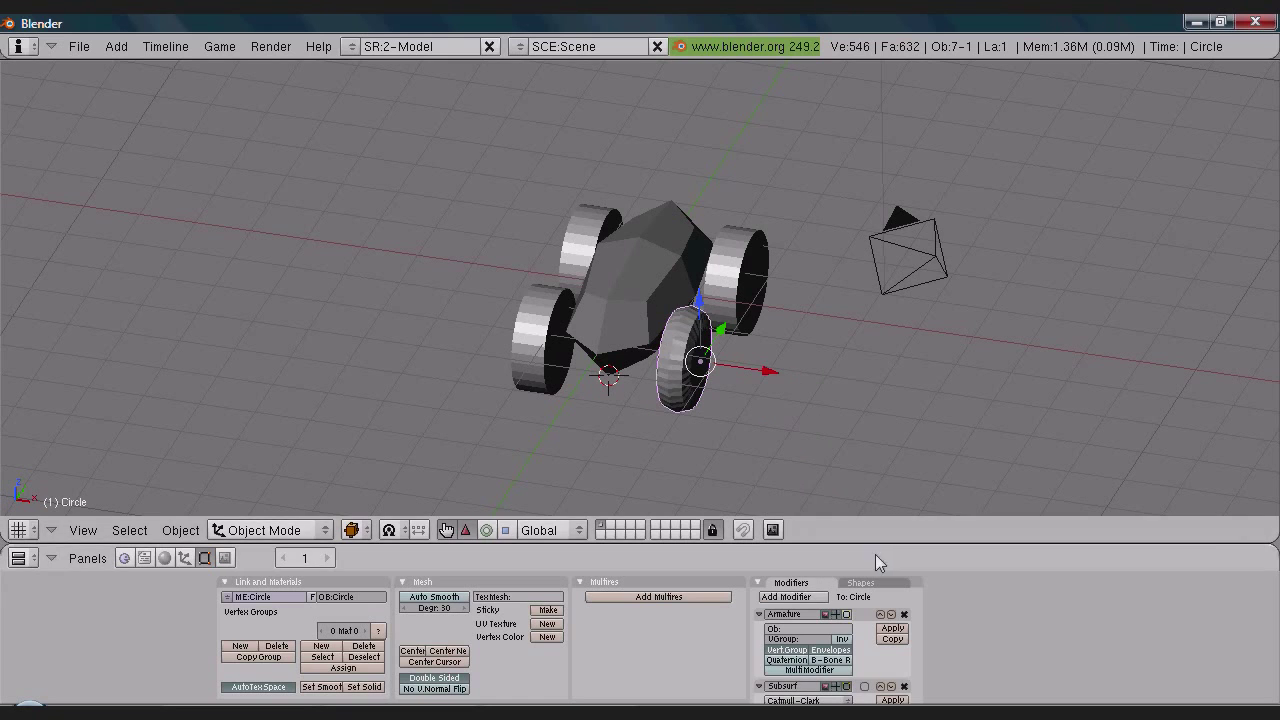
- Add a Subsurf modifier to the wheel at the +Y end of the +X side
middle_click_drag(845, 406, 763, 364)
right_click(762, 336)
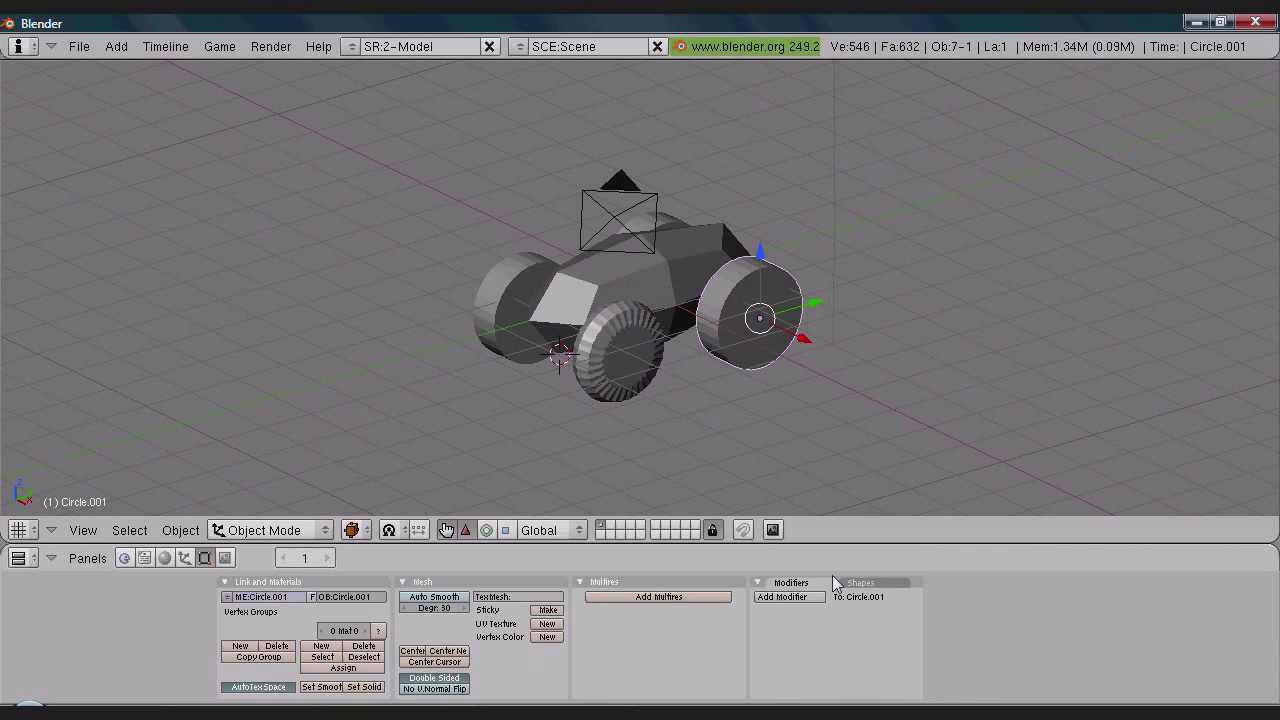
left_click(806, 596)
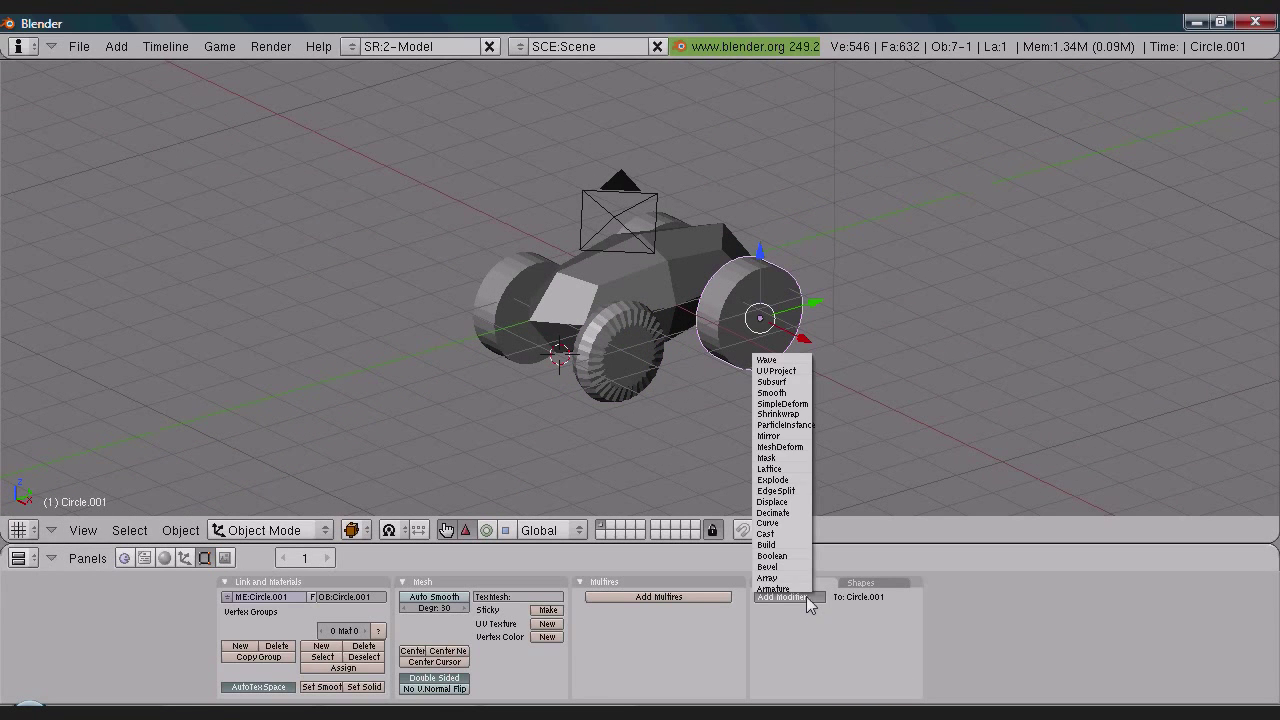
left_click(798, 382)
- Add a Subsurf modifier to the wheel at the -Y end of the -X side
middle_click_drag(494, 421, 640, 395)
right_click(566, 372)
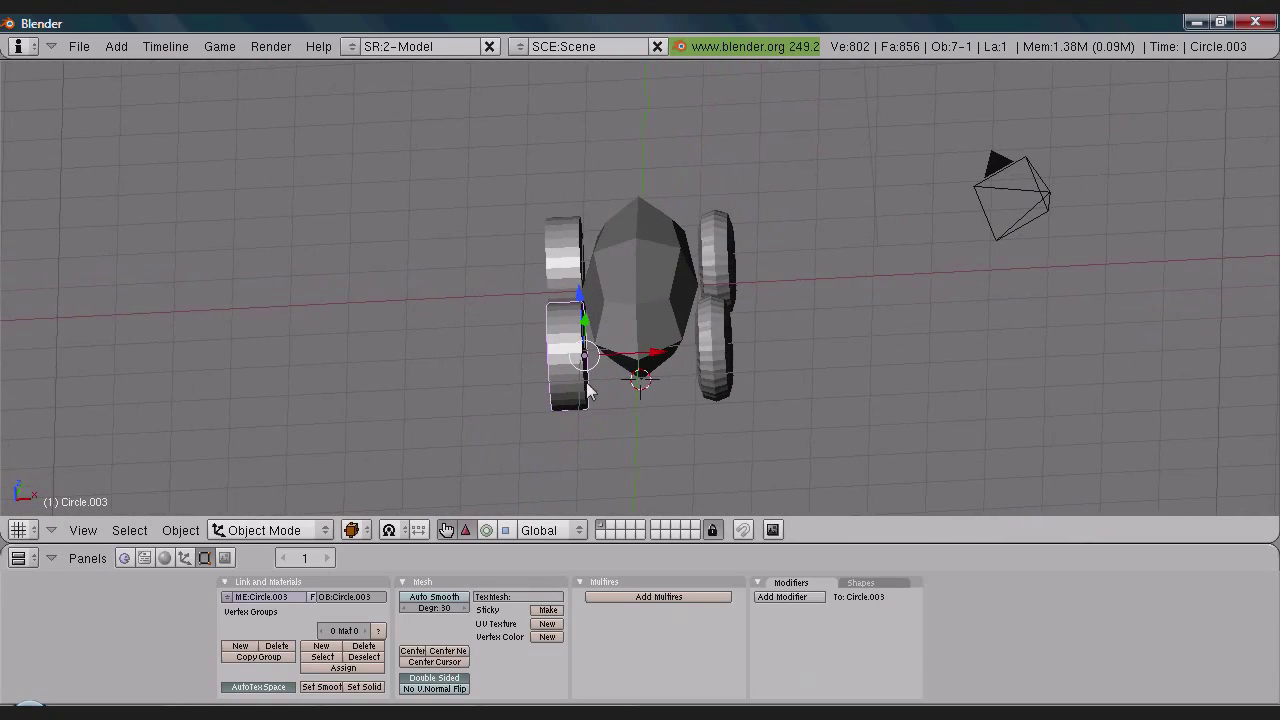
left_click(790, 597)
left_click(776, 387)
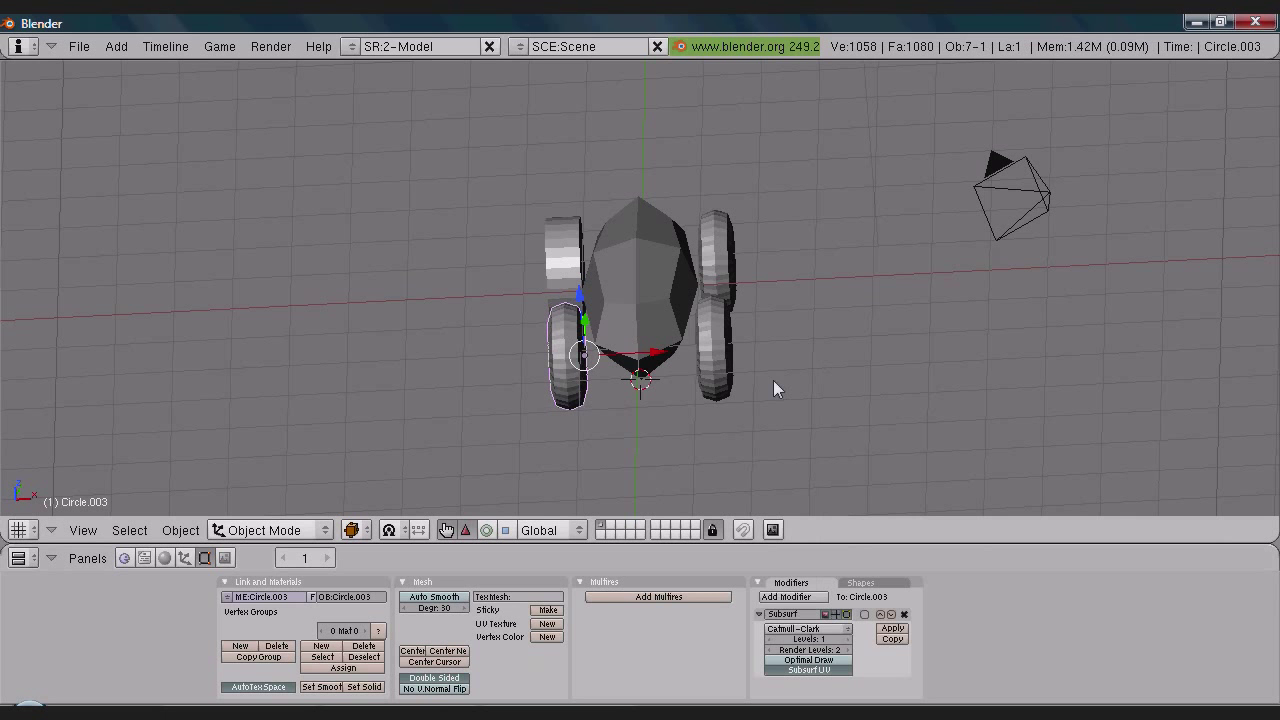
- Add a Subsurf modifier to the wheel at the +Y end of the -X side
right_click(557, 268)
left_click(792, 597)
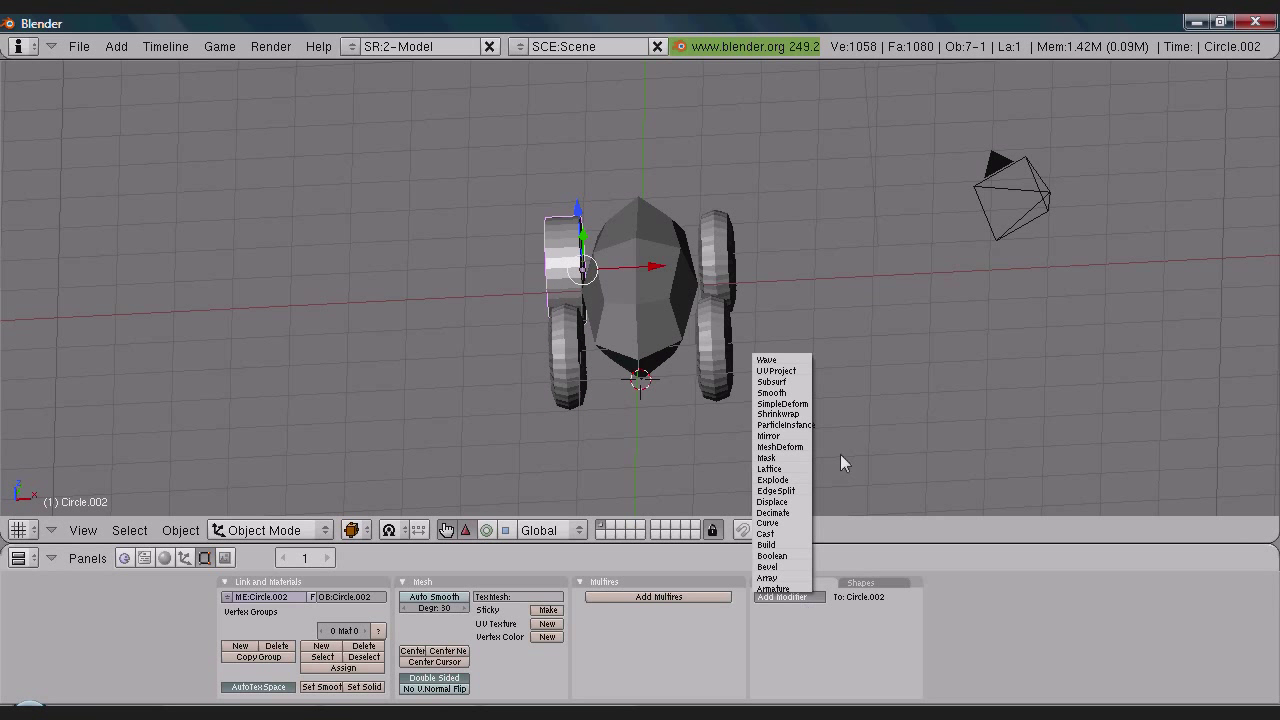
left_click(775, 382)
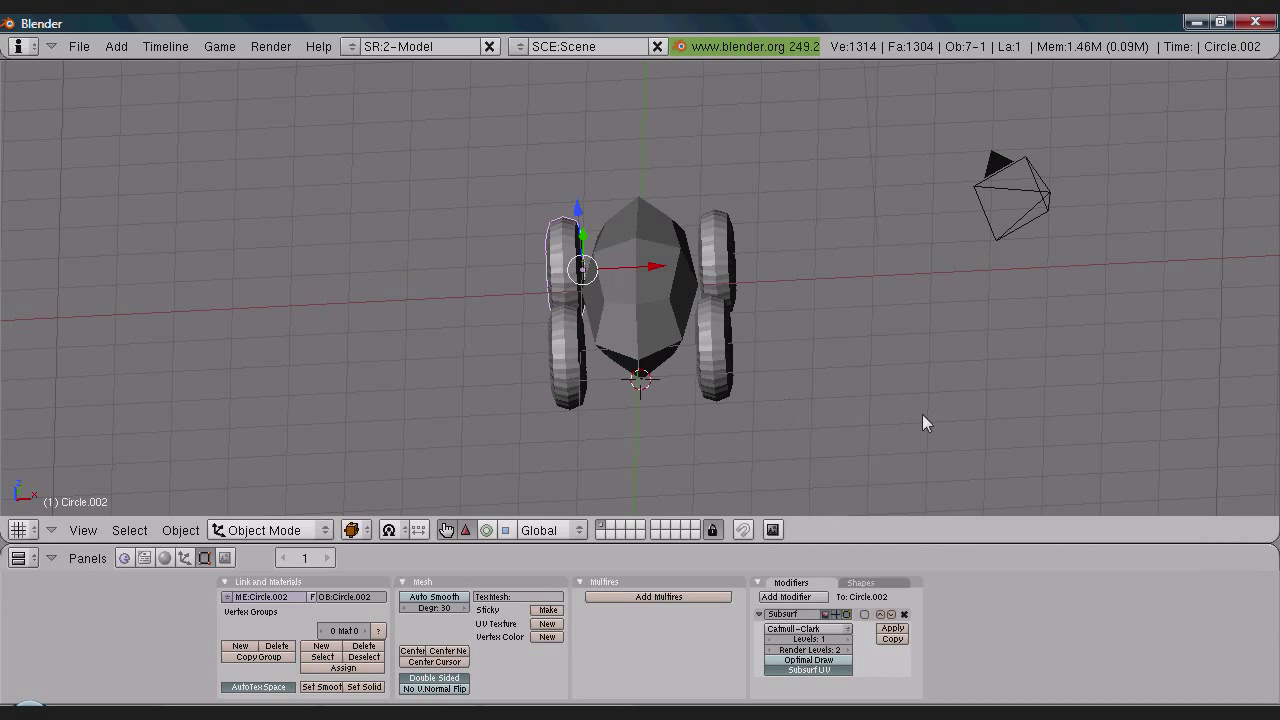
- Nudge the +X side wheel at the -Y end and both -X side wheels along X, slightly toward the car body
middle_click_drag(922, 414, 911, 473)
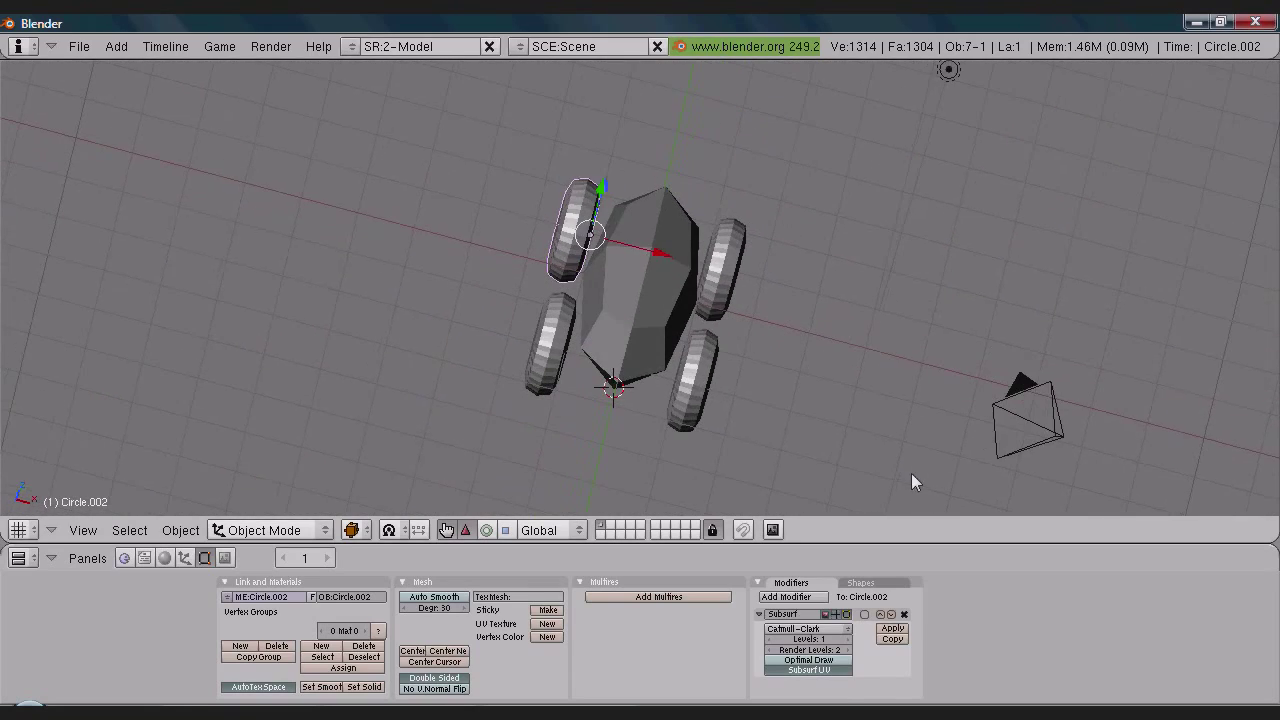
right_click(716, 398)
left_click_drag(778, 408, 770, 403)
right_click(722, 268)
right_click(560, 349)
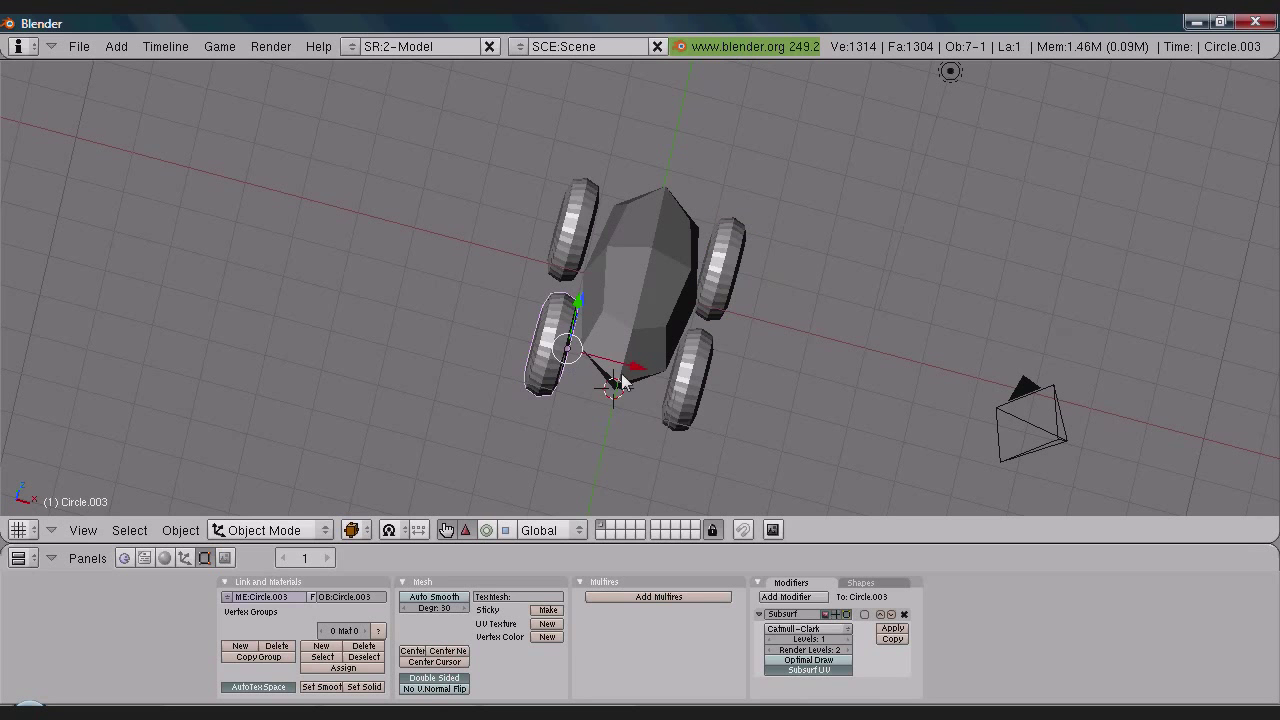
left_click_drag(647, 369, 647, 369)
right_click(560, 254)
left_click_drag(660, 250, 661, 249)
- Parent the wheel at the -Y end of the +X side to the car body
middle_click_drag(869, 376, 700, 420)
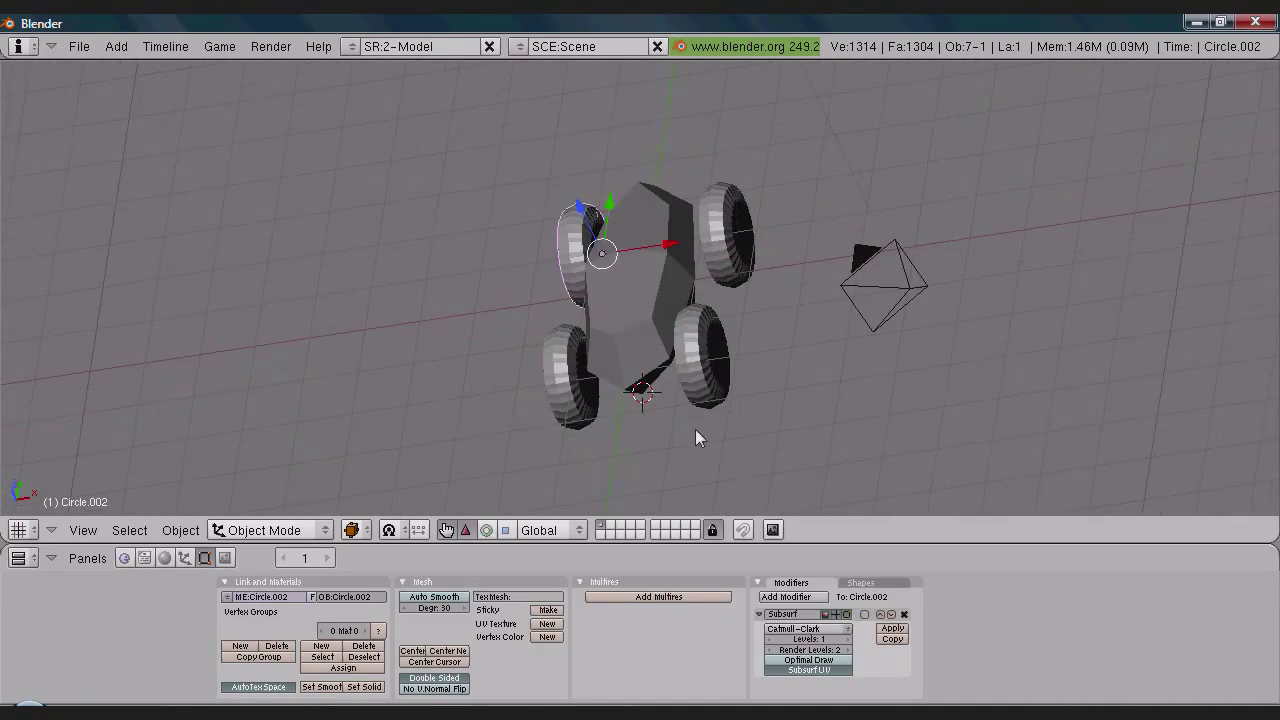
middle_click_drag(746, 251, 797, 320)
right_click(725, 230)
middle_click_drag(725, 230, 704, 331)
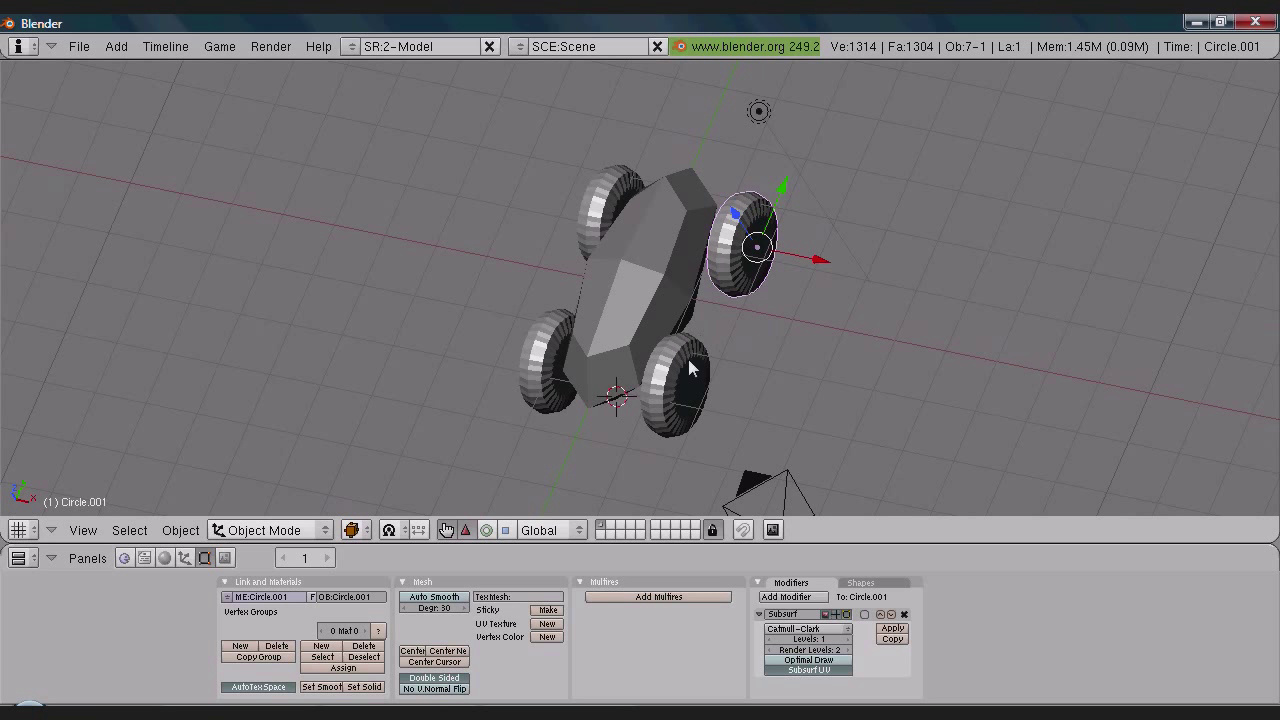
right_click(666, 403)
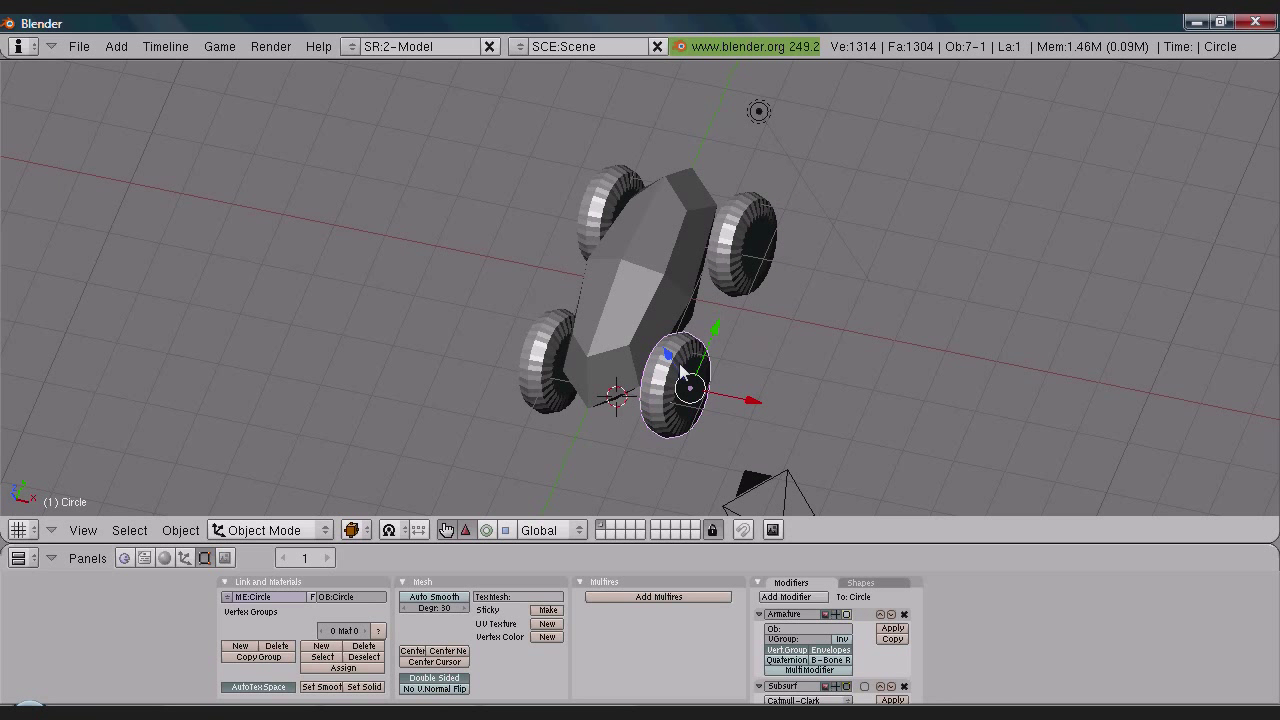
right_click(627, 333, "shift")
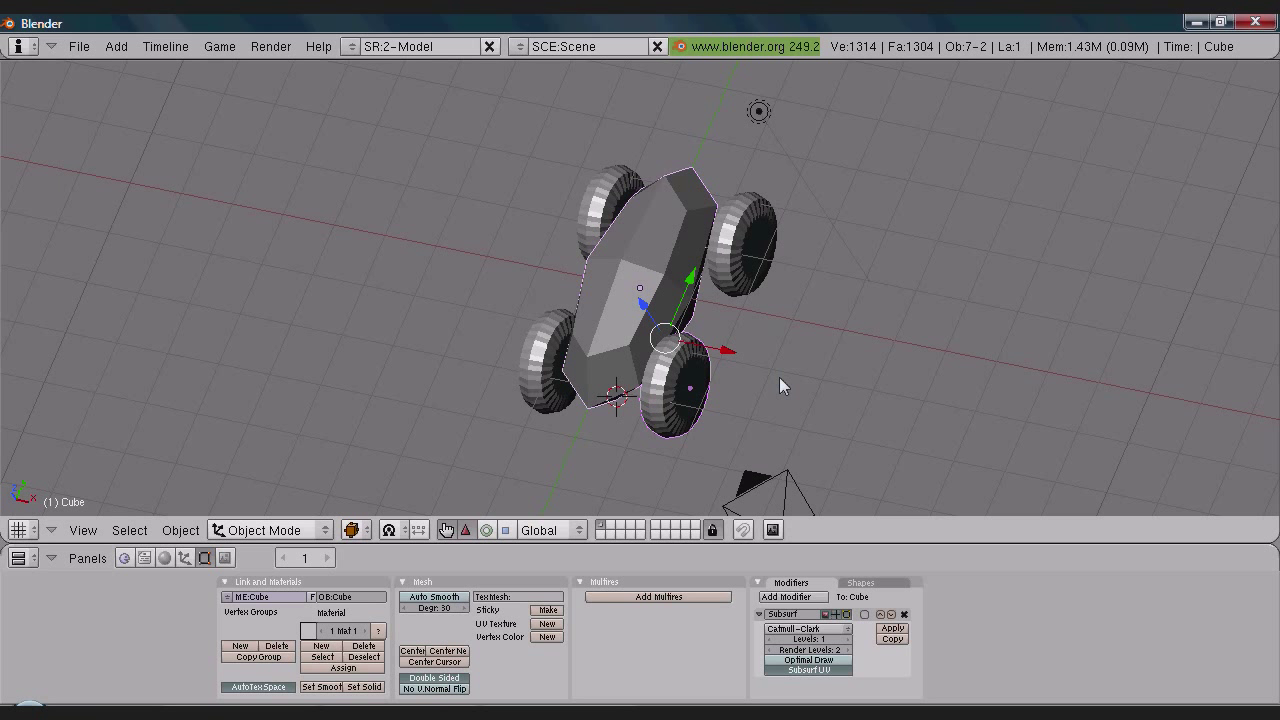
key("ctrl+p")
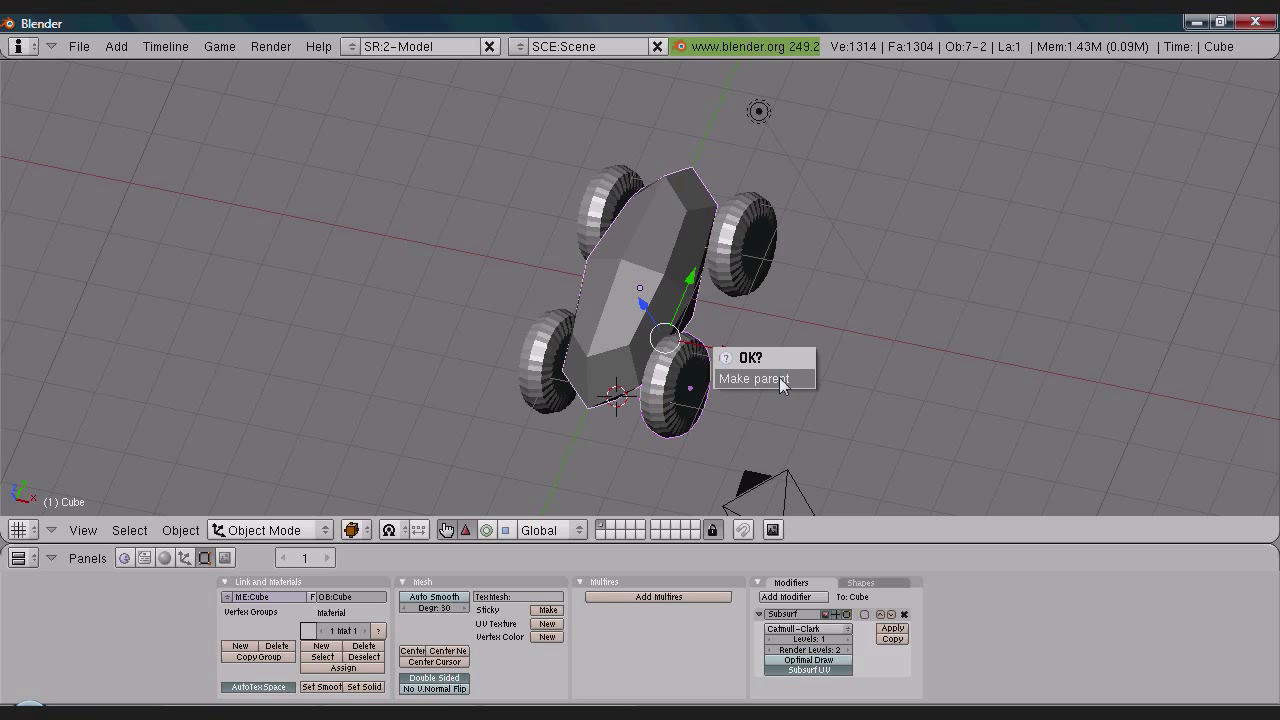
left_click(779, 377)
right_click(748, 257)
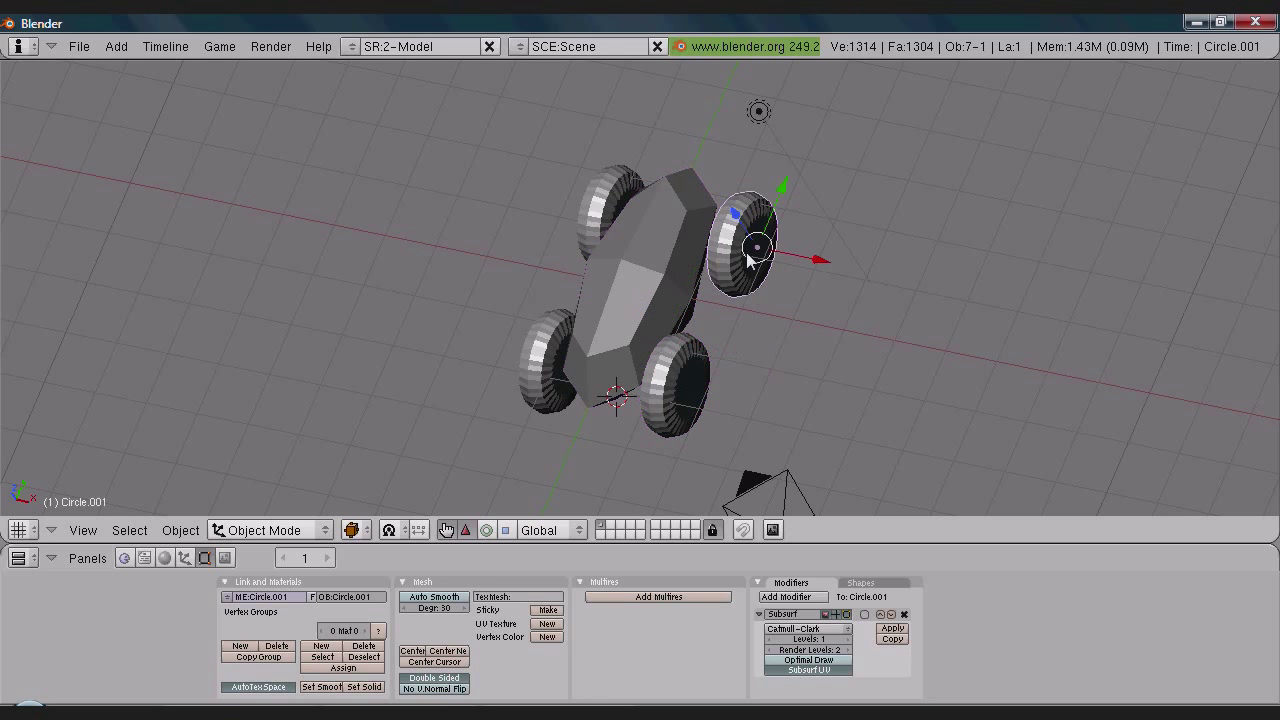
middle_click_drag(604, 354, 760, 380)
mouse_move(836, 269)
middle_mouse_down()
mouse_move(689, 298)
mouse_move(847, 282)
middle_mouse_up()
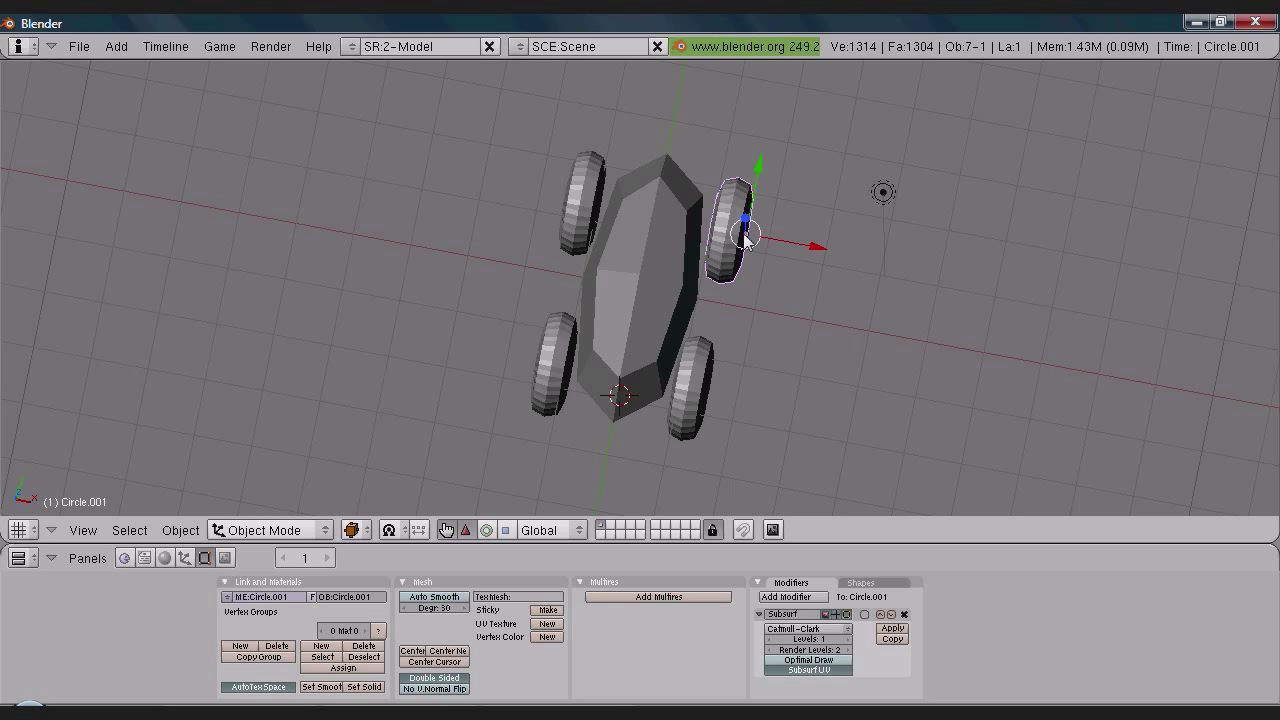
right_click(632, 286)
key("x")
key("Escape")
- Parent the wheel at the +Y end of the -X side to the car body
right_click(578, 201)
middle_click_drag(432, 206, 552, 242)
right_click(659, 293, "shift")
key("ctrl+p")
left_click(657, 291)
- Parent the wheel at the -Y end of the -X side to the car body
right_click(570, 355)
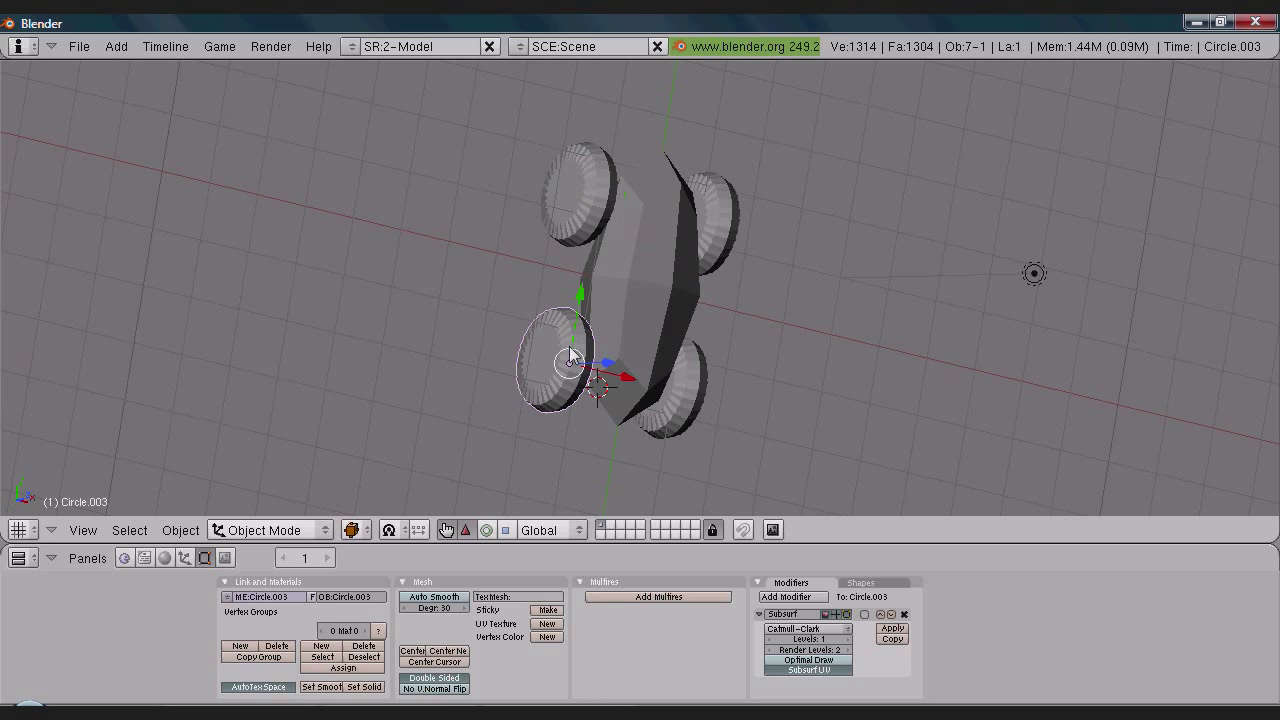
right_click(650, 331, "shift")
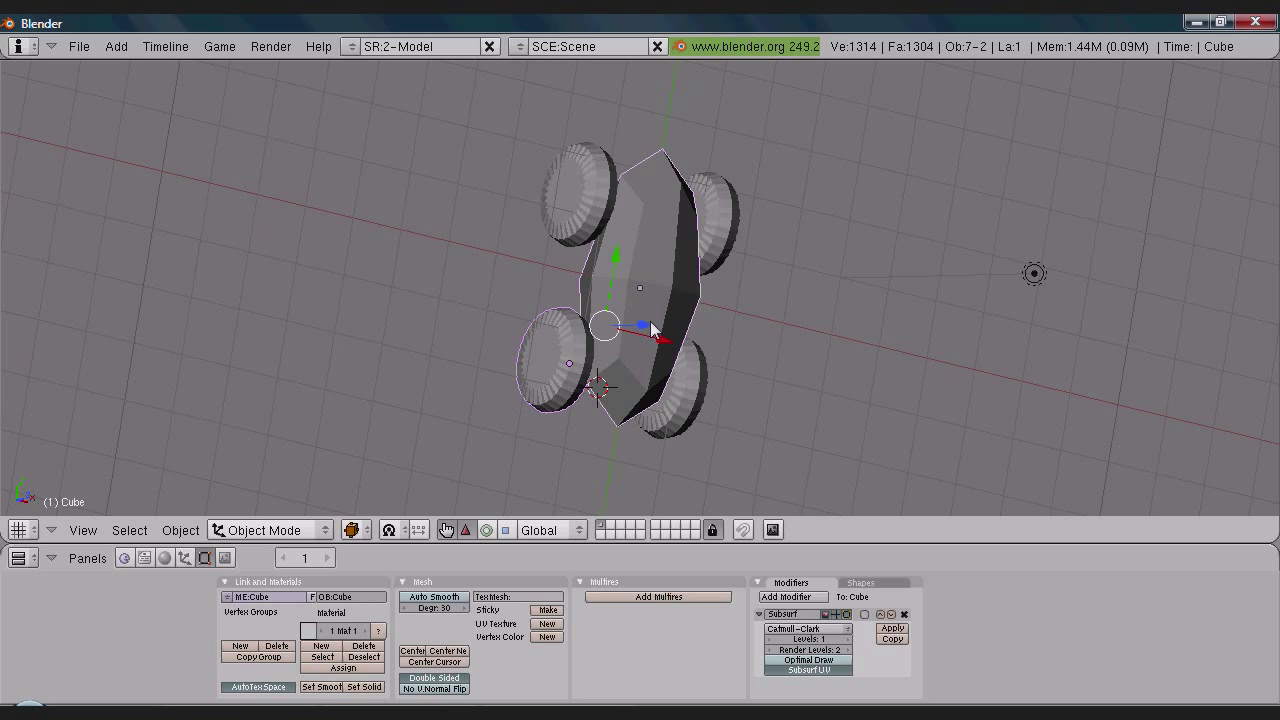
key("ctrl+p")
left_click(650, 331)
- Select the wheels one after another and examine their placement around the car body from several angles
middle_click_drag(729, 316, 706, 248)
right_click(577, 238)
middle_click_drag(577, 238, 582, 254)
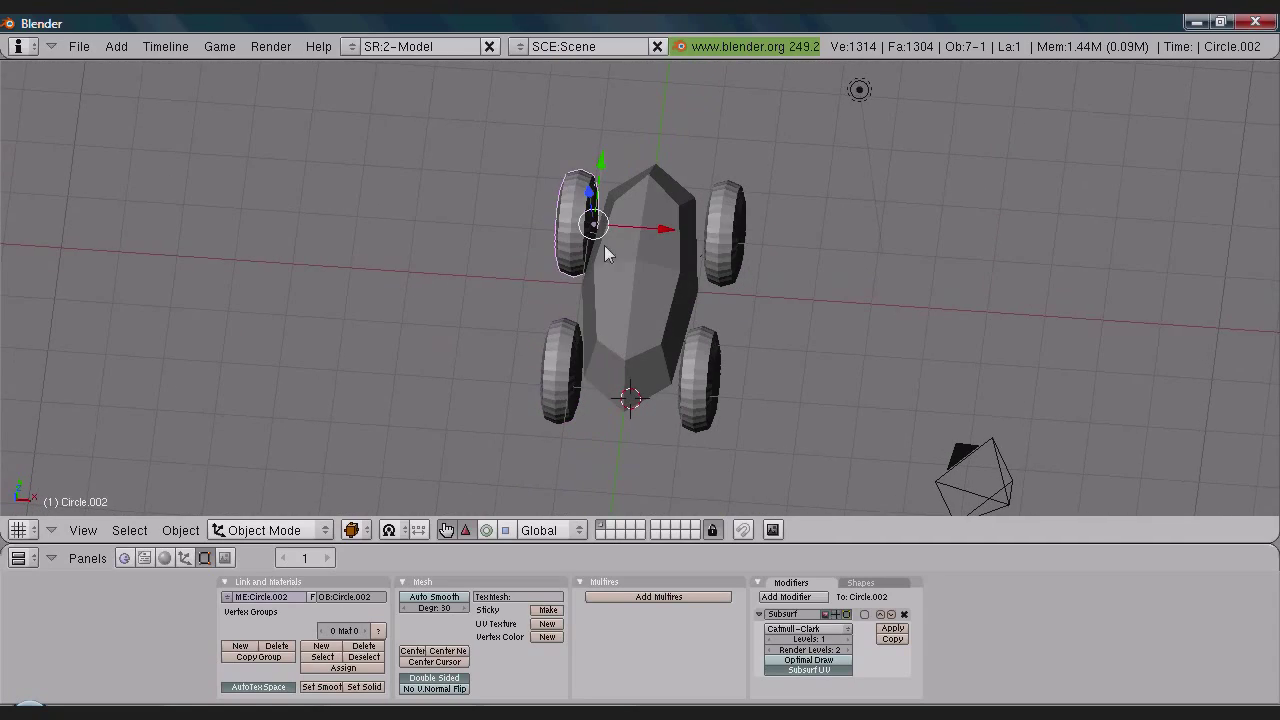
right_click(740, 222)
right_click(705, 375)
mouse_move(705, 375)
middle_mouse_down()
mouse_move(754, 322)
mouse_move(592, 347)
mouse_move(616, 269)
mouse_move(820, 203)
mouse_move(811, 260)
mouse_move(686, 356)
mouse_move(780, 394)
mouse_move(770, 354)
mouse_move(714, 357)
middle_mouse_up()
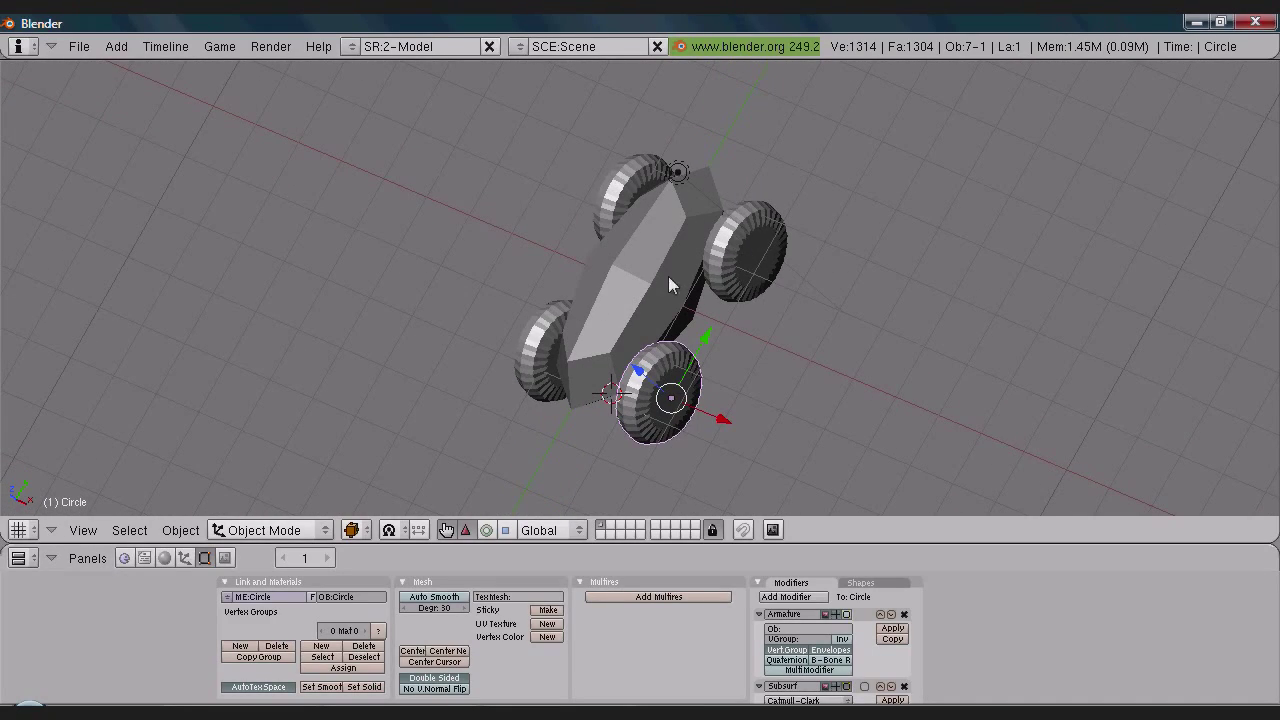
middle_click_drag(483, 351, 639, 287)
middle_click_drag(744, 286, 463, 283)
- Select the car body and display its game Logic settings
right_click(628, 314)
middle_click_drag(669, 403, 538, 332)
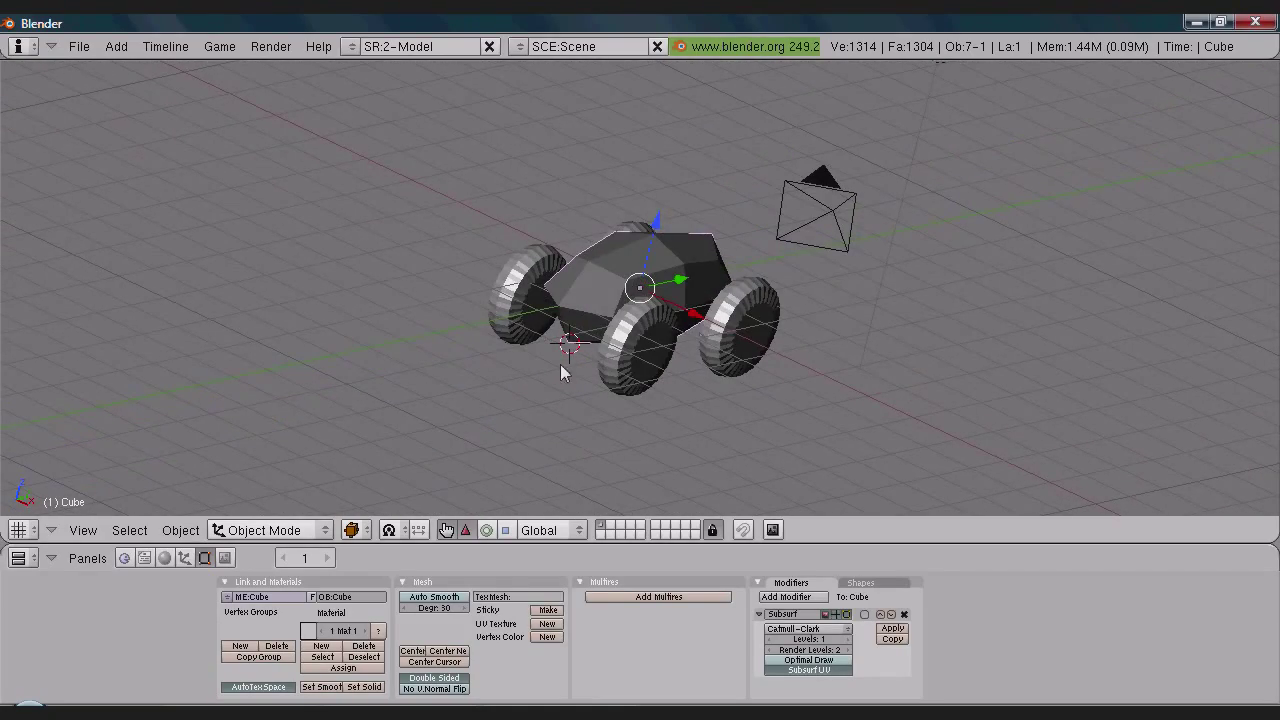
middle_click_drag(579, 276, 589, 321)
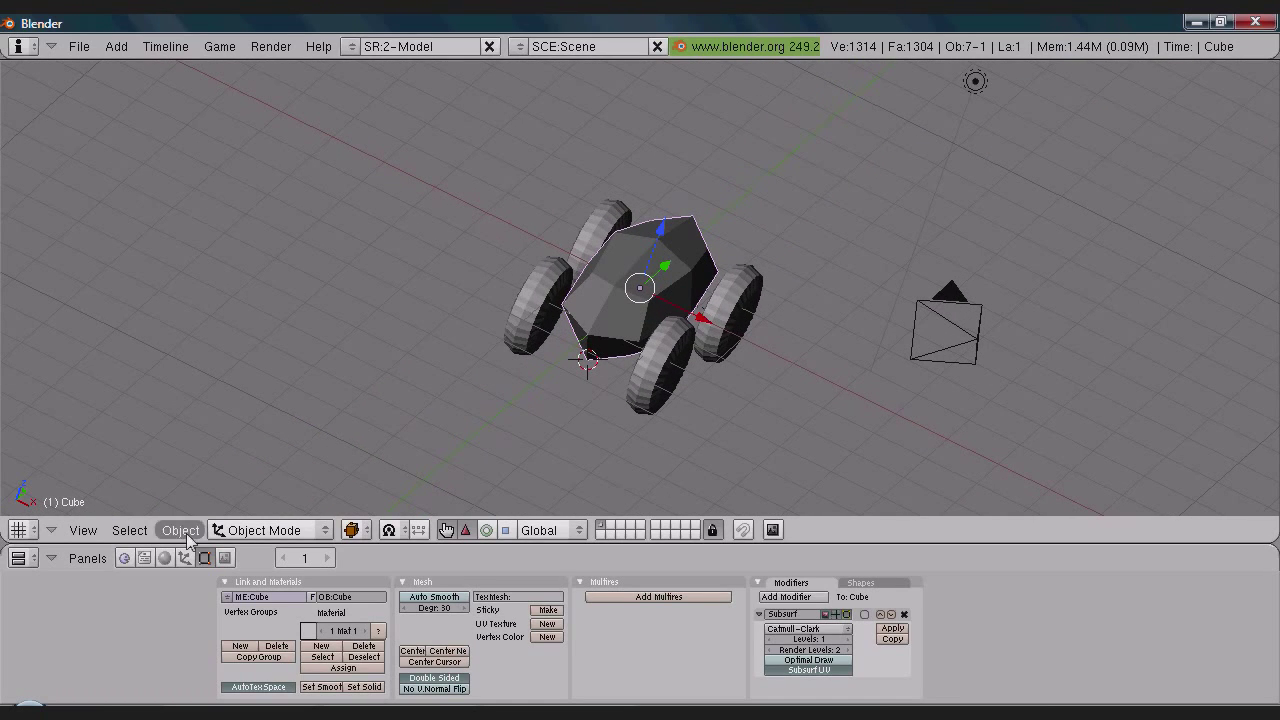
left_click(124, 560)
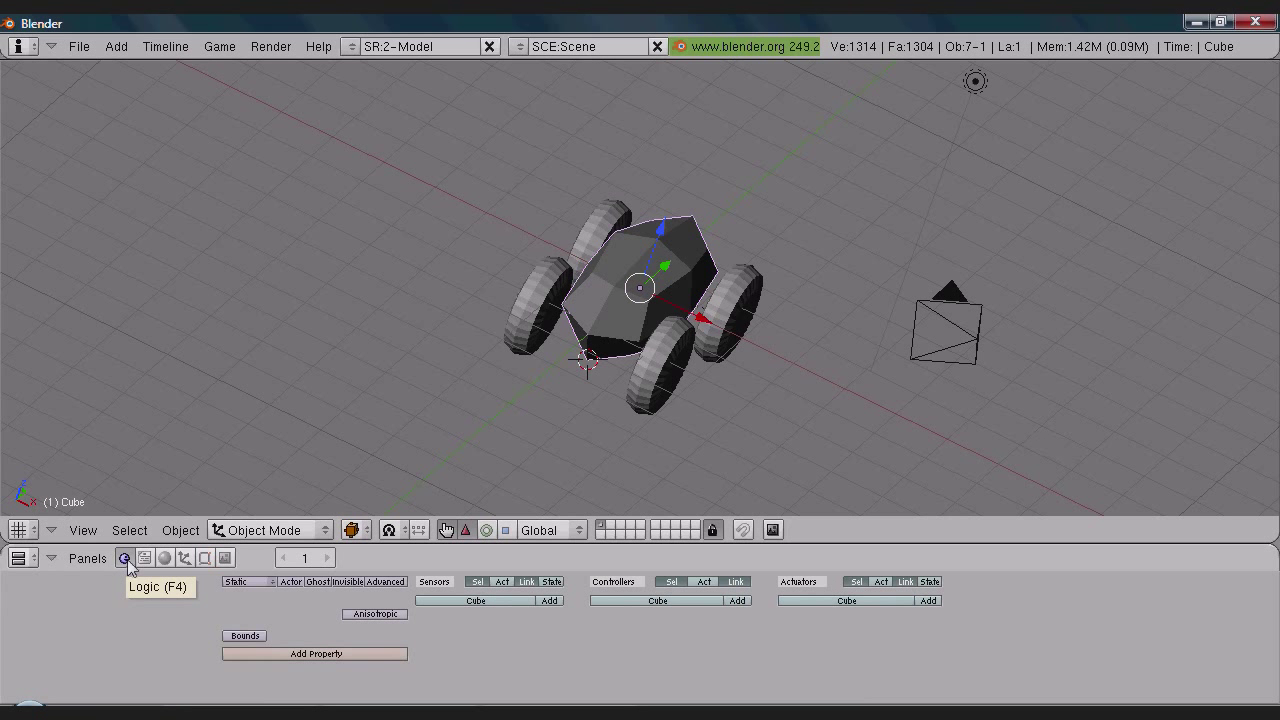
middle_click_drag(522, 482, 411, 363)
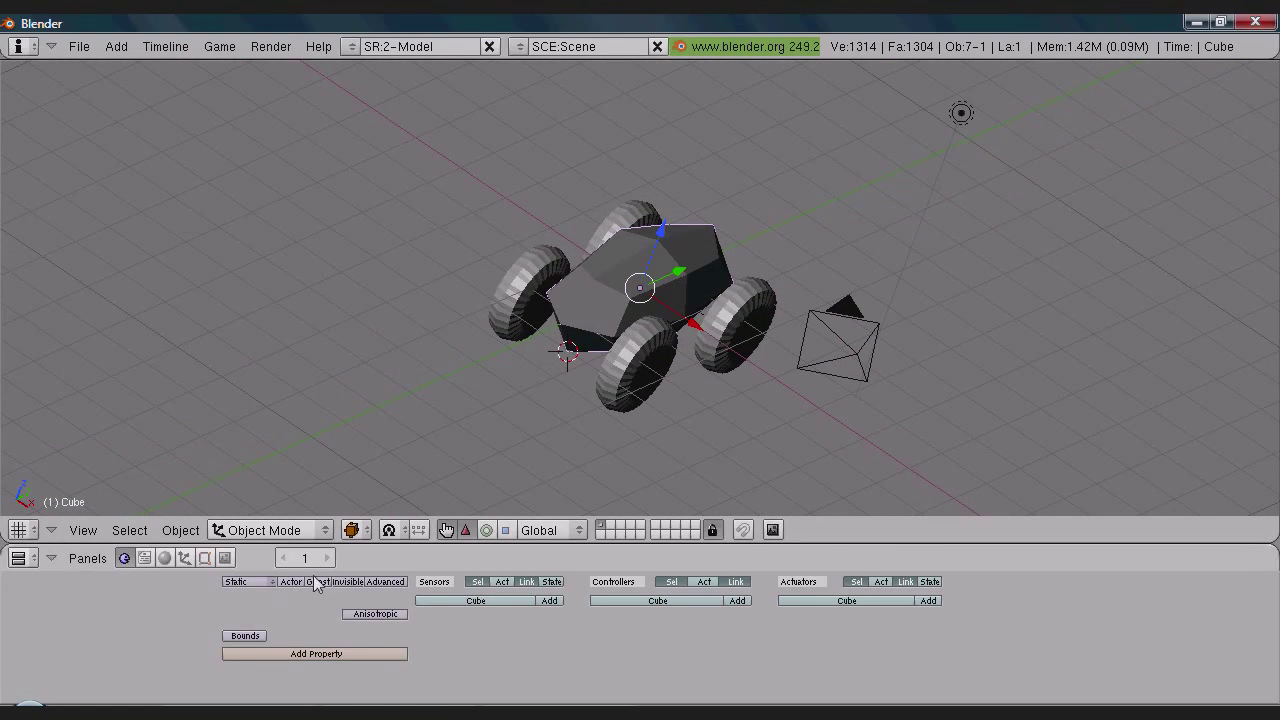
left_click(258, 582)
left_click(250, 582)
left_click(265, 590)
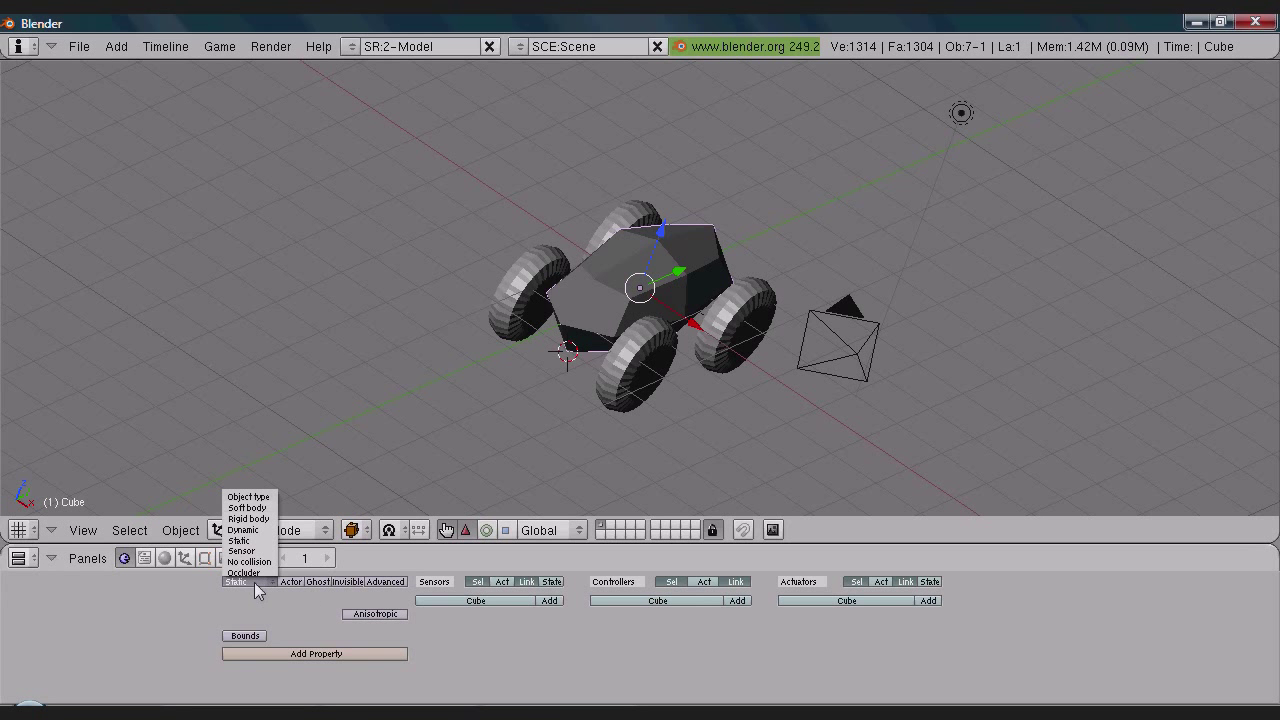
middle_click_drag(580, 464, 247, 385)
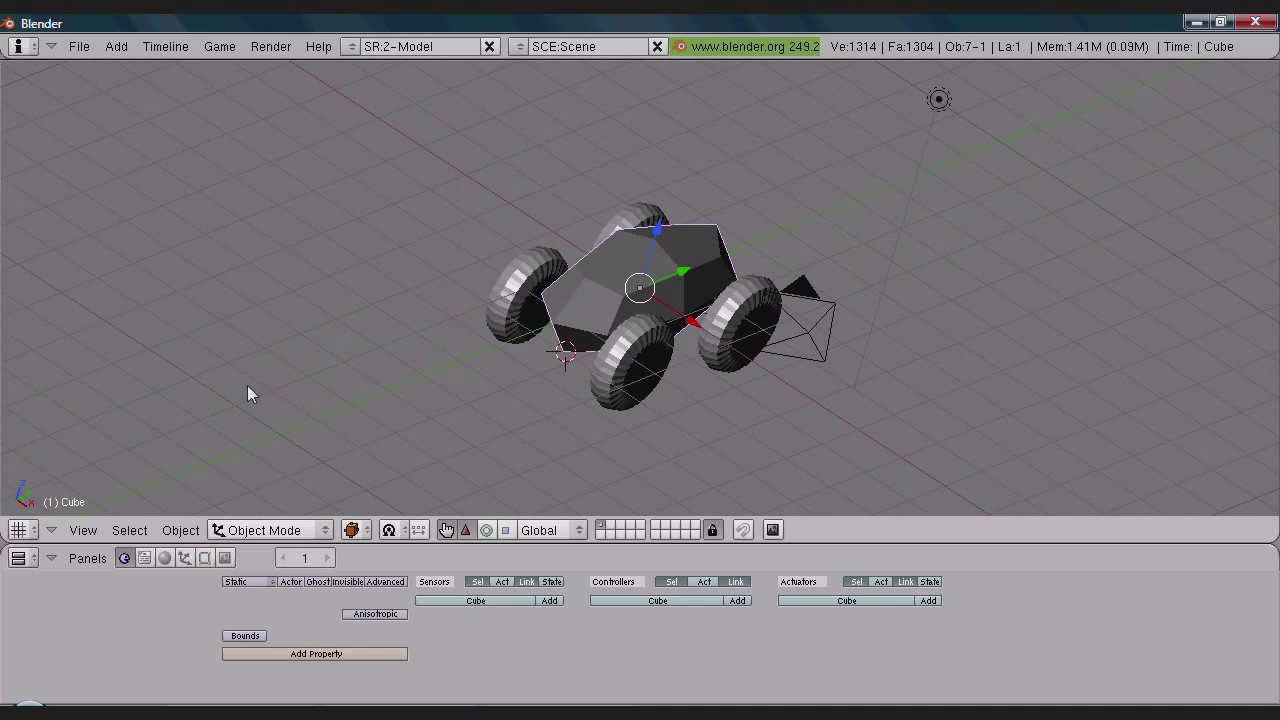
- Give the car body a set of logic bricks: a Keyboard sensor, an AND controller and a Simple motion actuator
left_click(550, 601)
left_click(740, 601)
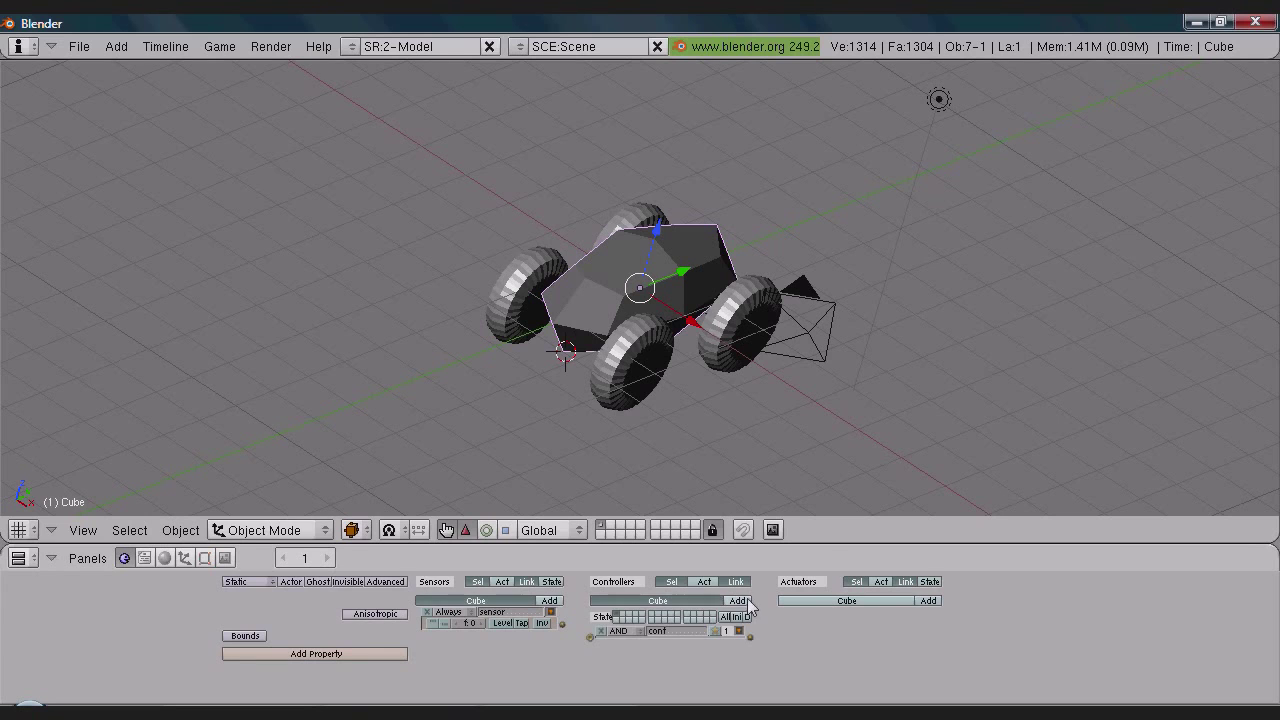
left_click(928, 600)
middle_click_drag(644, 440, 470, 460)
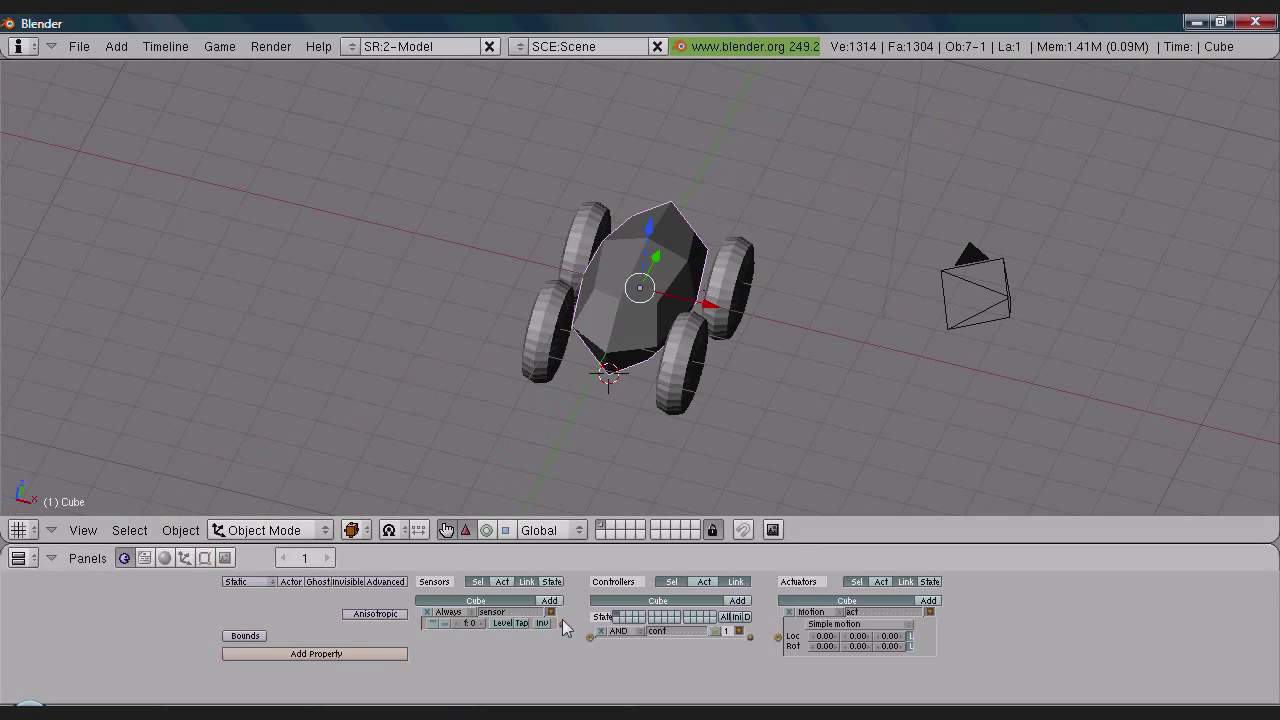
left_click(466, 616)
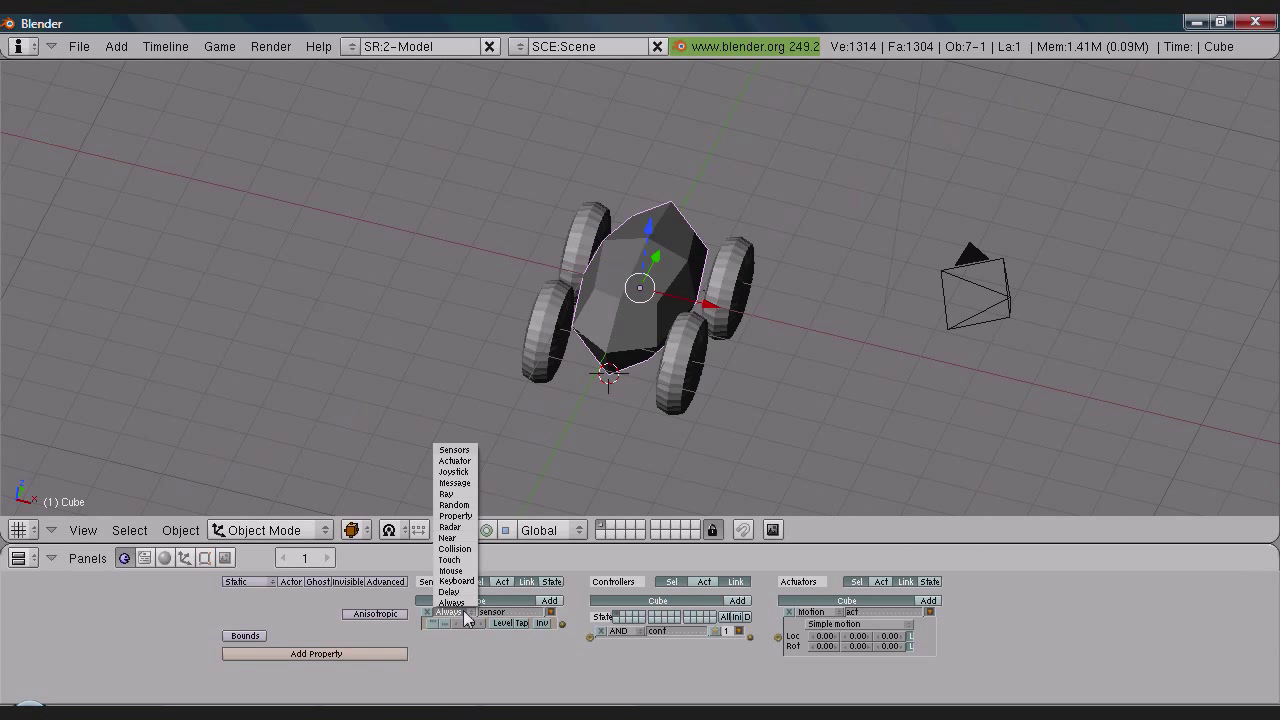
left_click(456, 580)
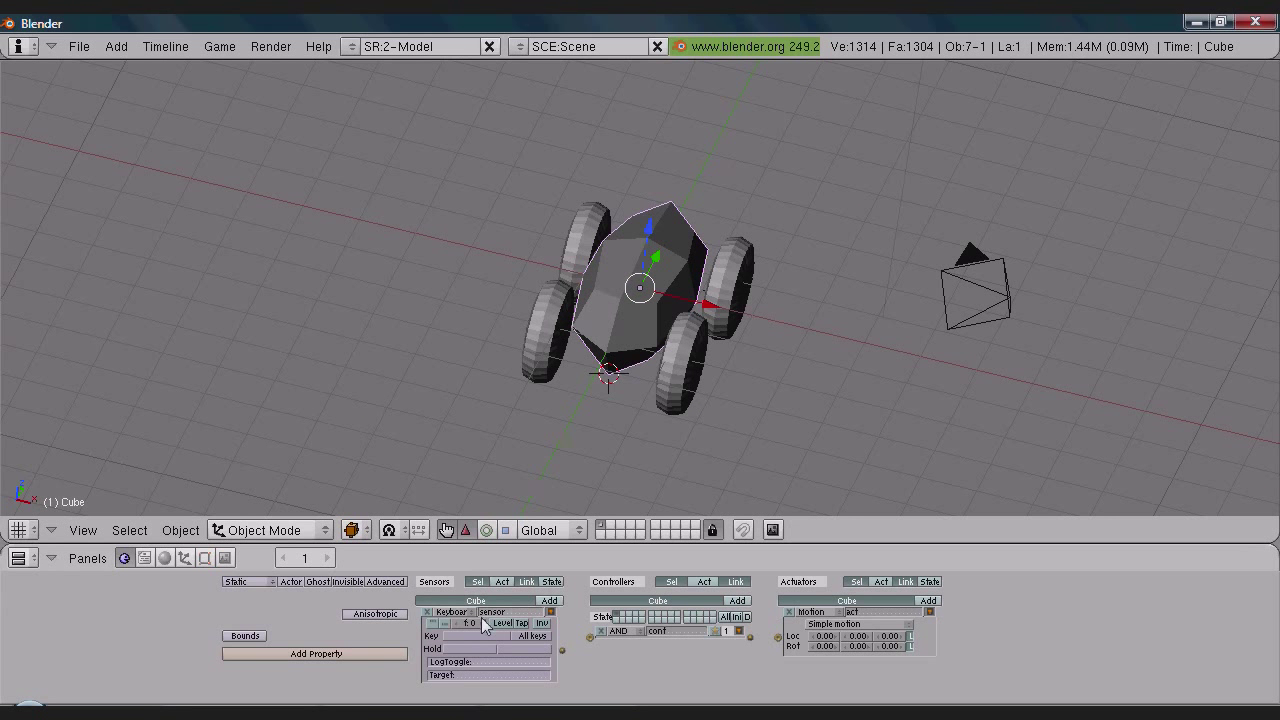
- Assign the W key to the car body's Keyboard sensor, link sensor, controller and actuator, and set the motion's Y Loc to 0.10
middle_click_drag(568, 448, 535, 456)
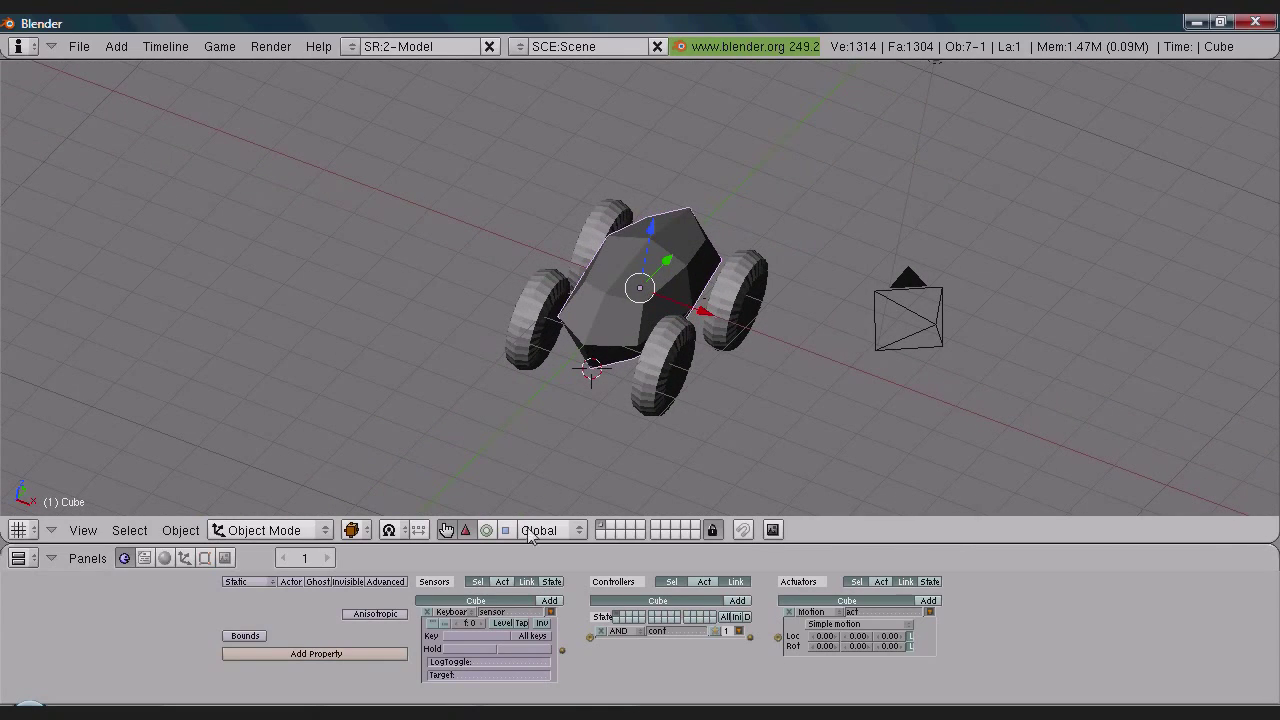
middle_click_drag(520, 486, 540, 451)
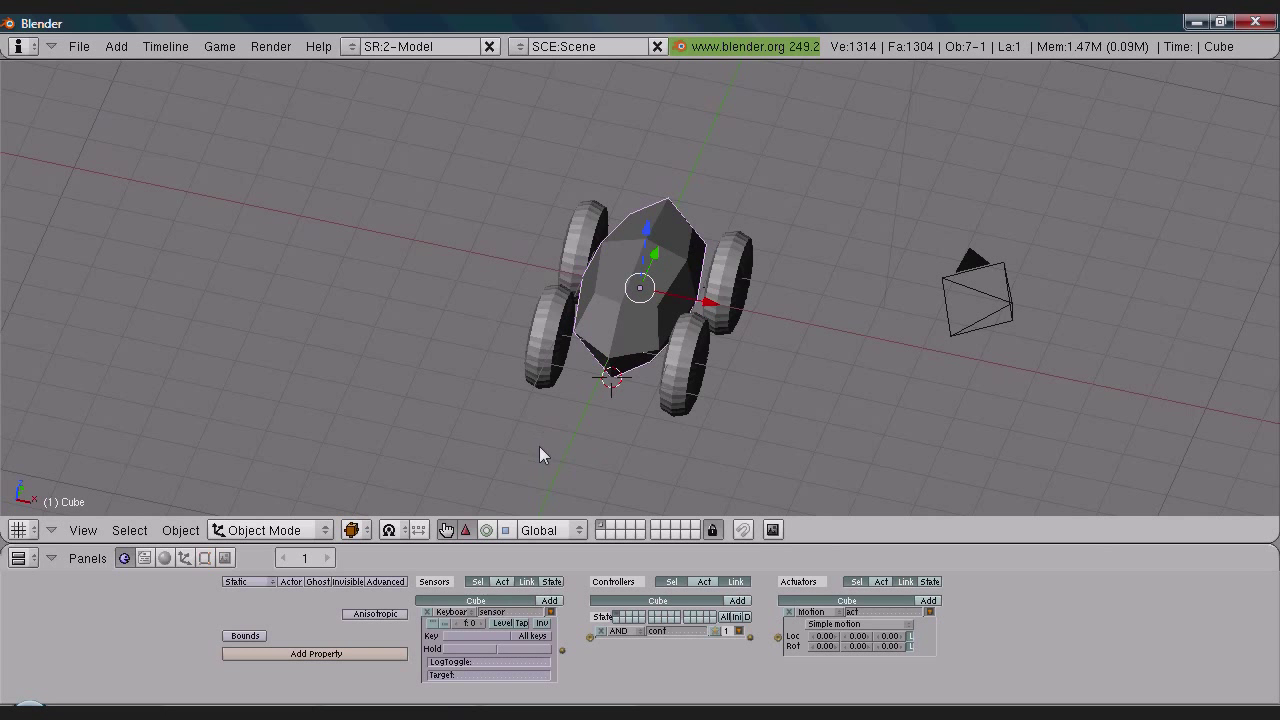
left_click(488, 636)
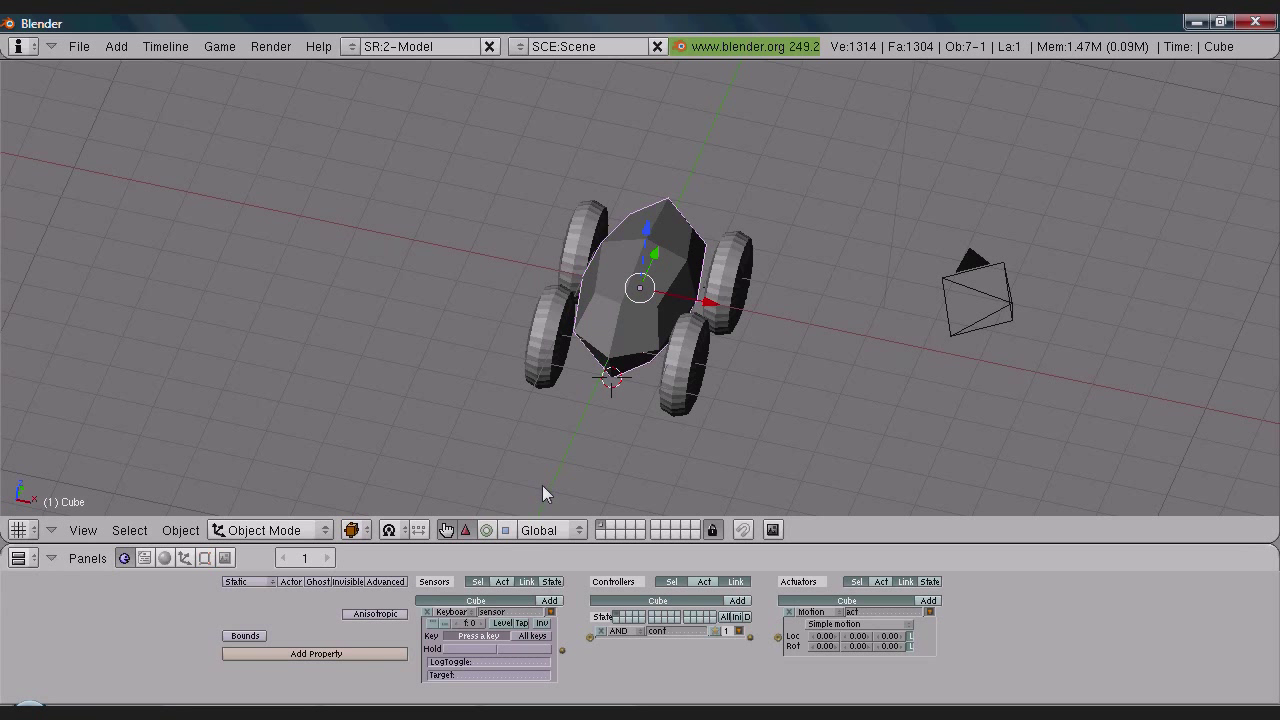
key("w")
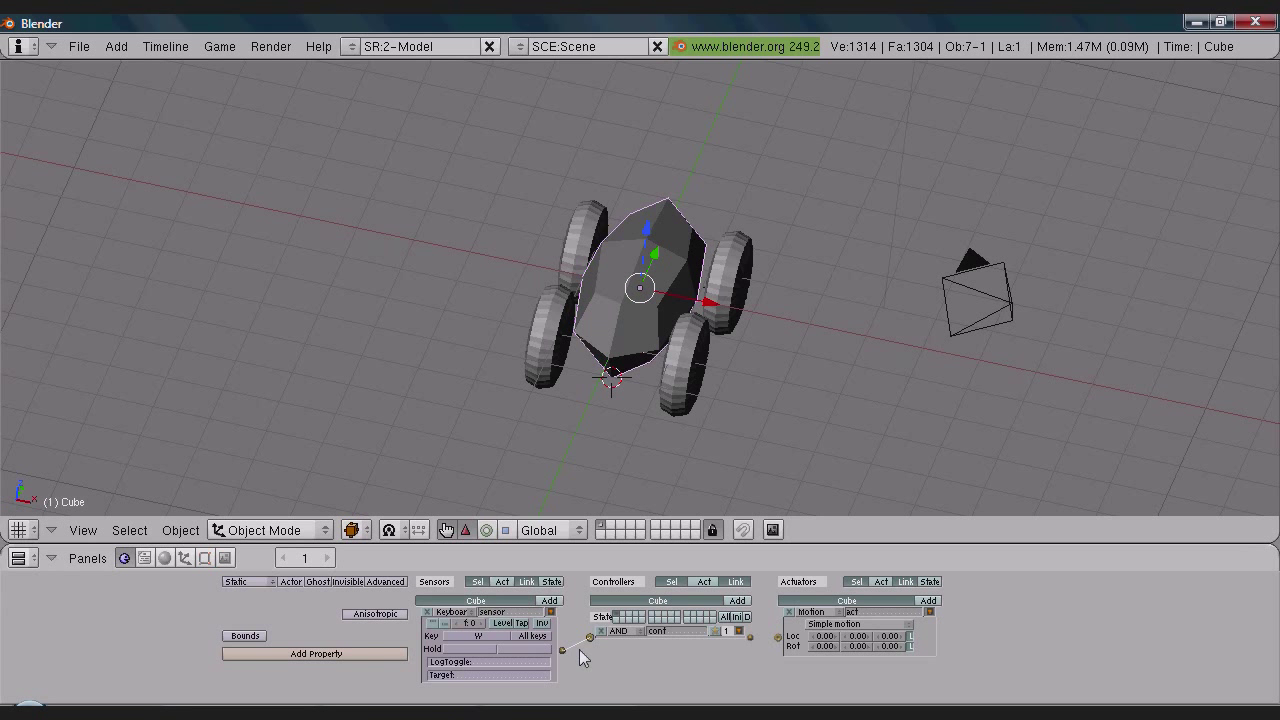
left_click_drag(562, 650, 590, 636)
left_click_drag(783, 648, 778, 637)
- Run the game repeatedly and drive the car with the W key to check the body's motion from different angles
key("p")
key("w")
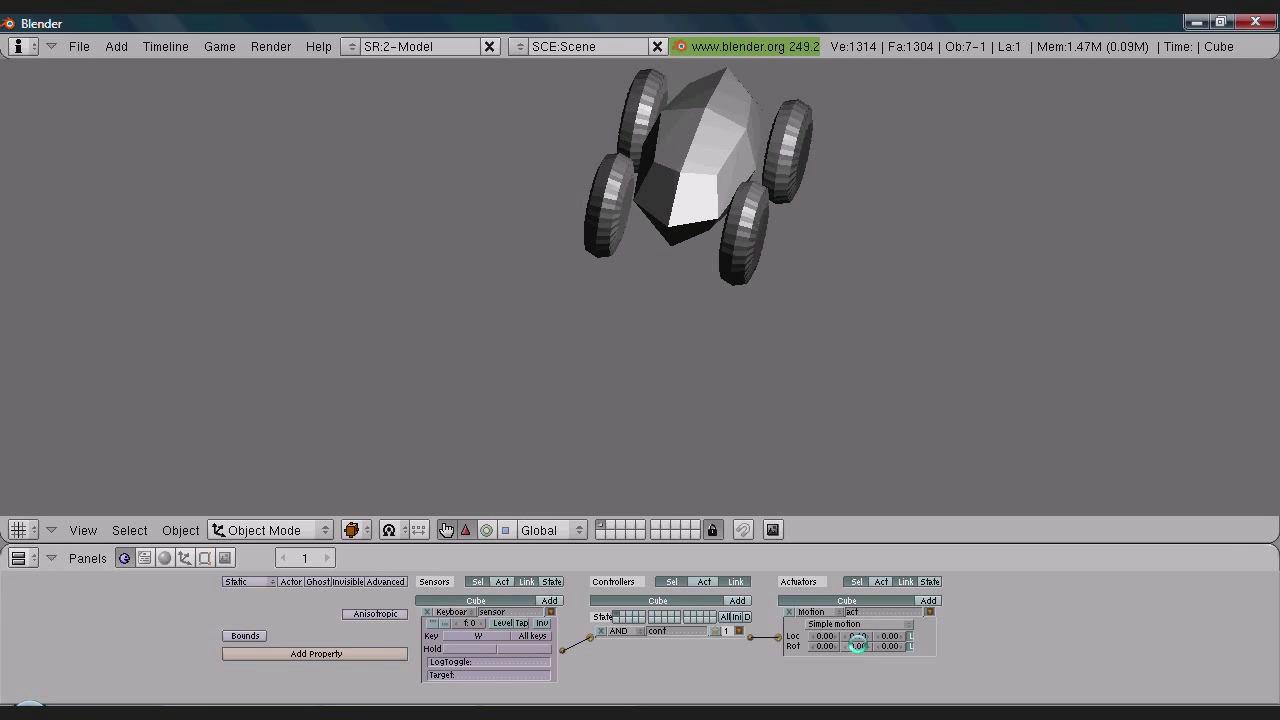
key("Escape")
middle_click_drag(875, 355, 665, 372)
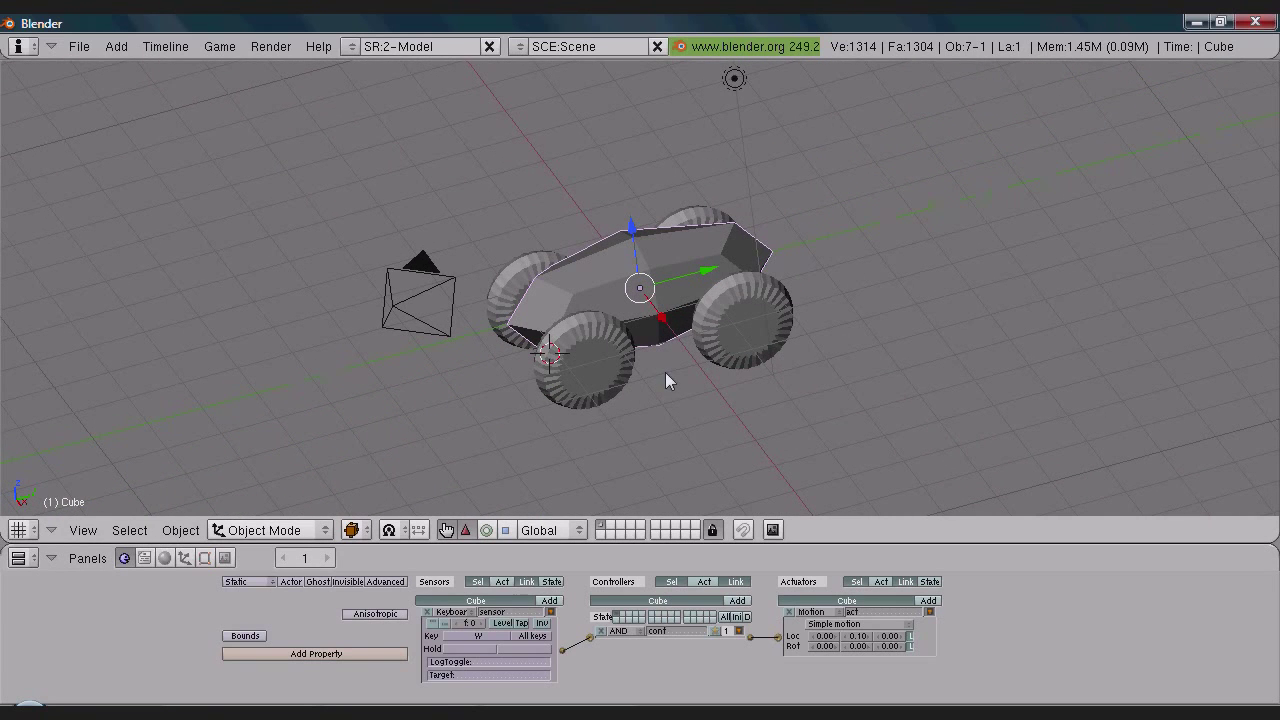
key("p")
key("w")
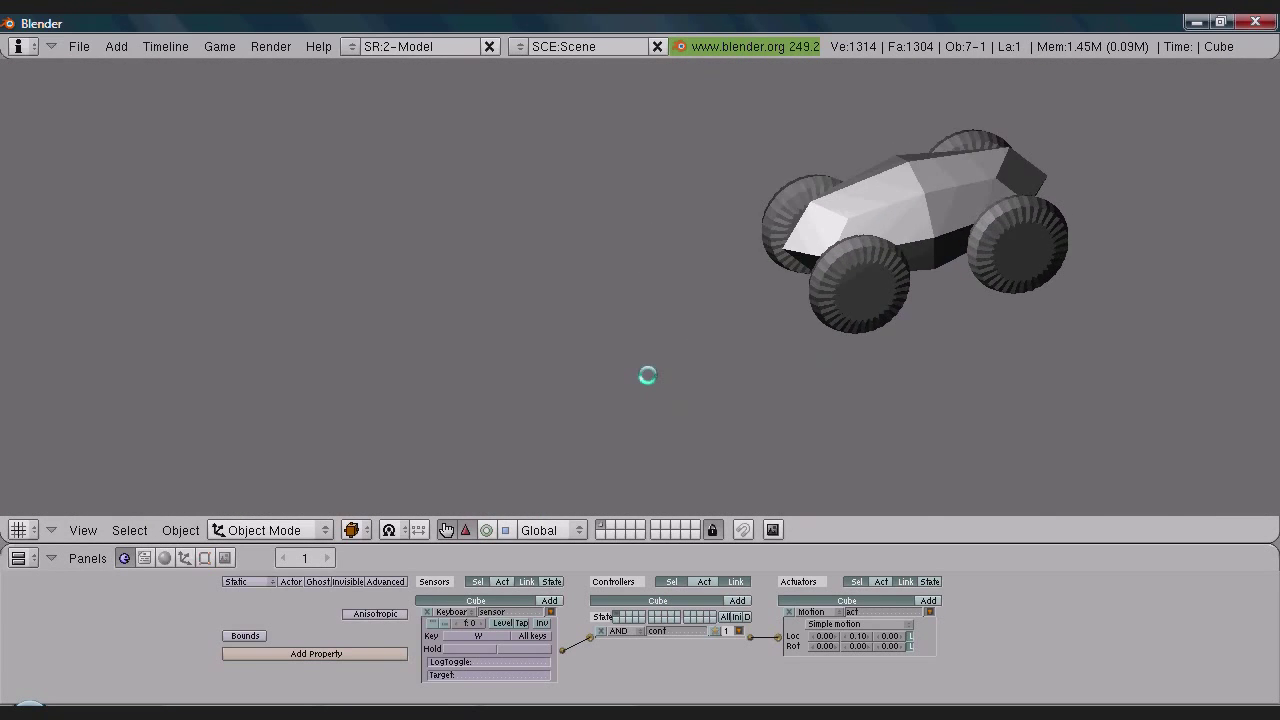
key("Escape")
key("p")
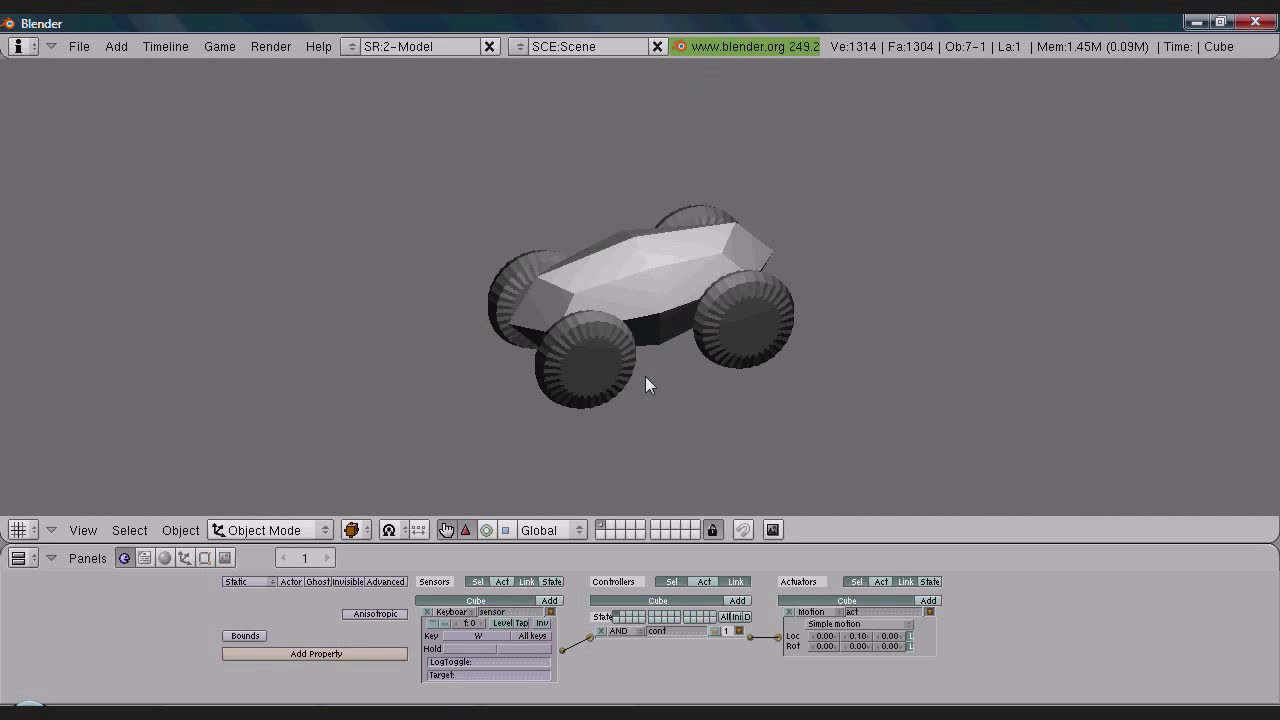
key("w")
key("Escape")
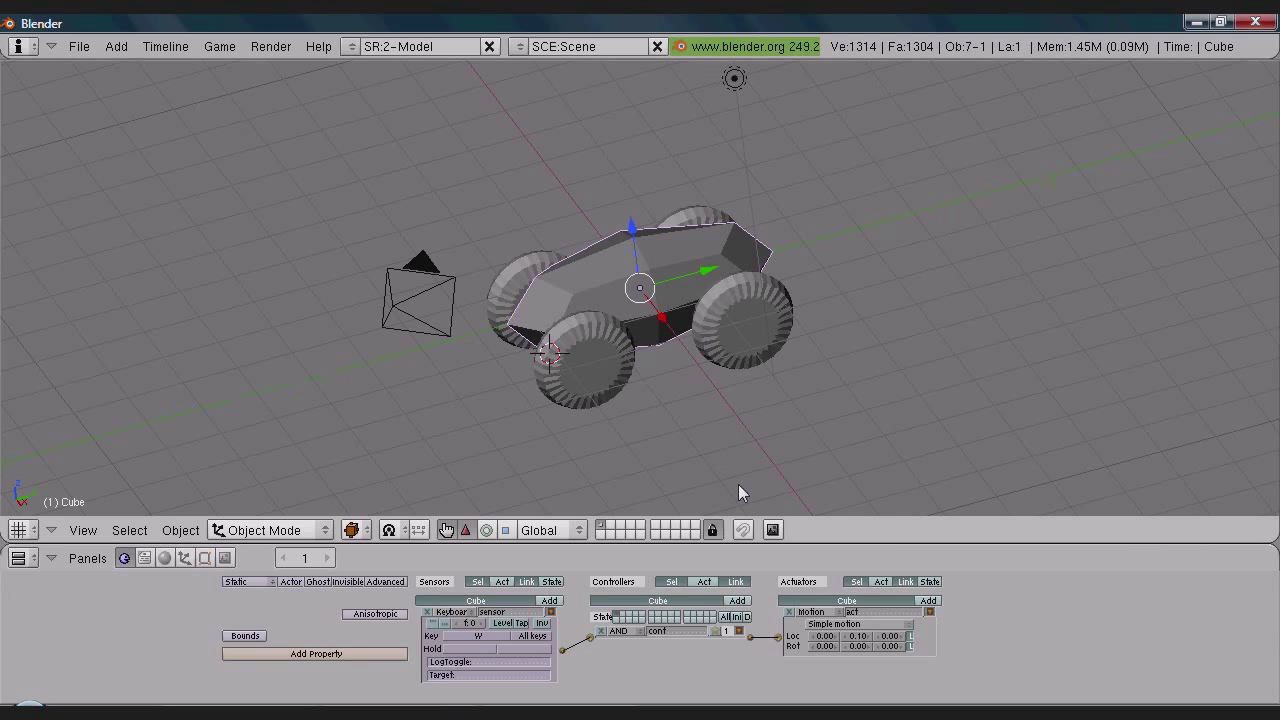
key("p")
key("w")
key("Escape")
- Give the wheel at the +Y end of the +X side a Keyboard sensor, an AND controller and a Simple motion actuator
mouse_move(668, 421)
middle_mouse_down()
mouse_move(646, 412)
mouse_move(684, 426)
middle_mouse_up()
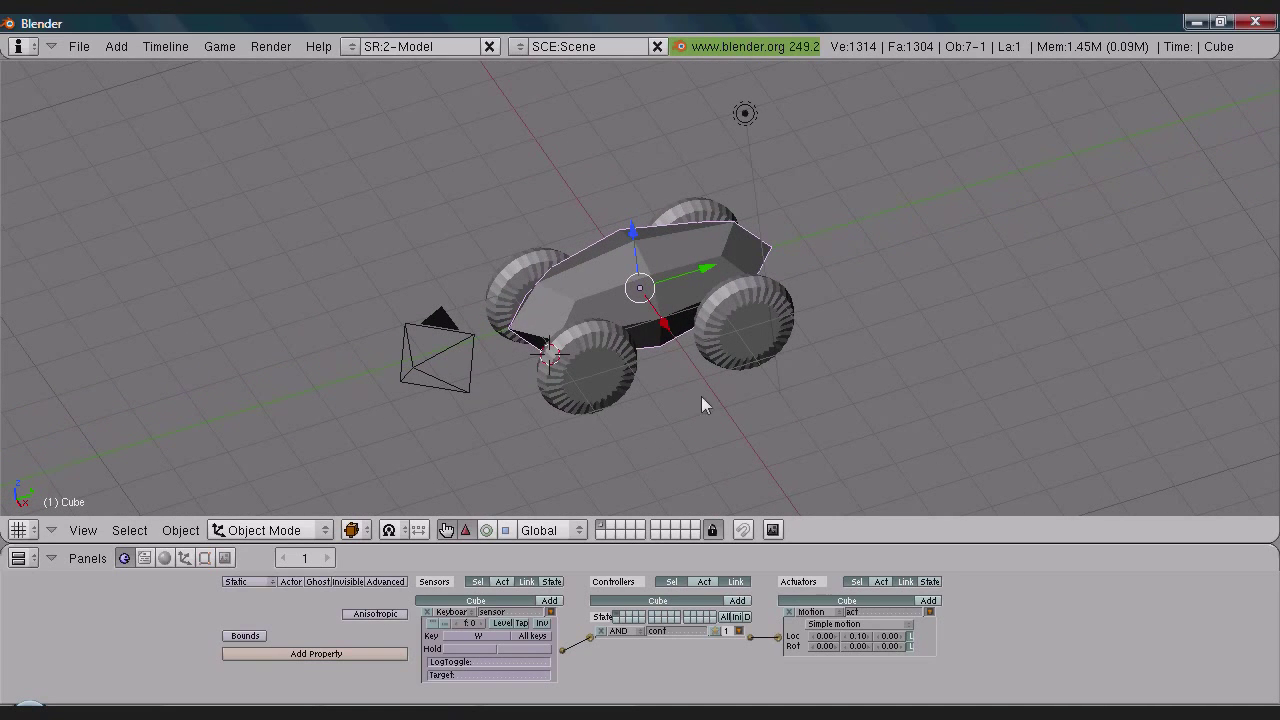
right_click(765, 338)
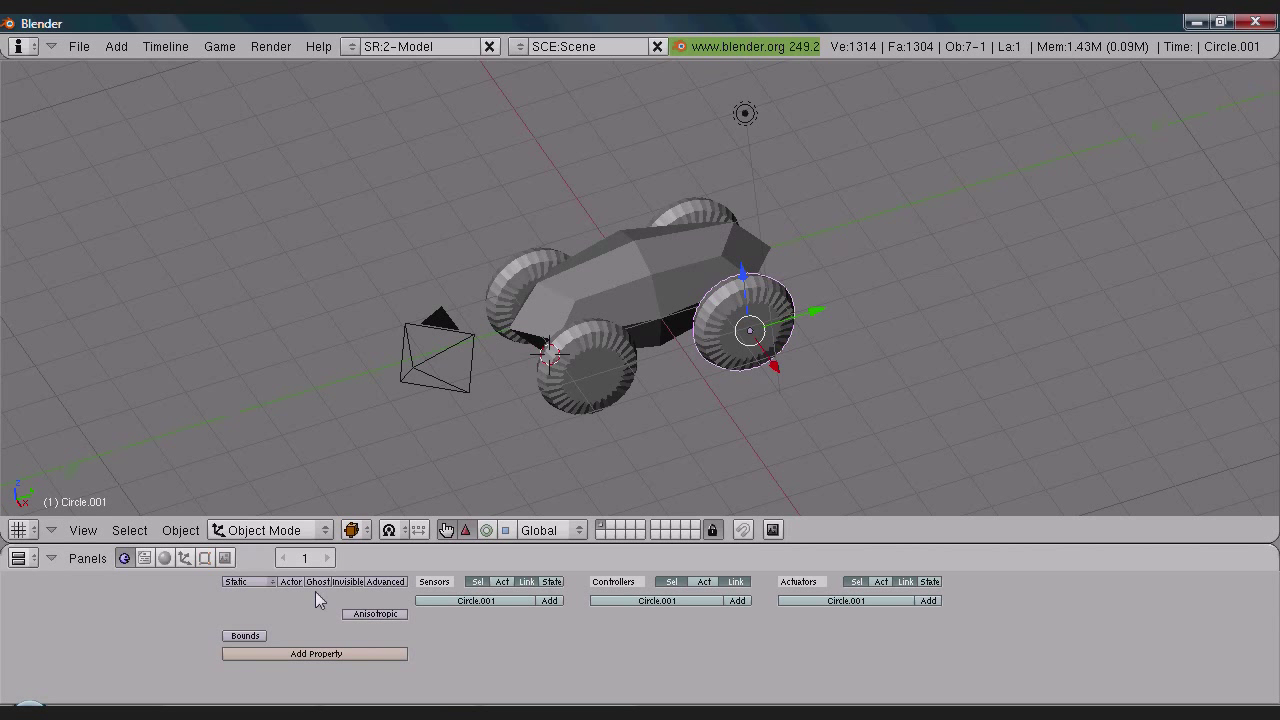
left_click(550, 601)
left_click(737, 601)
left_click(928, 600)
left_click(466, 612)
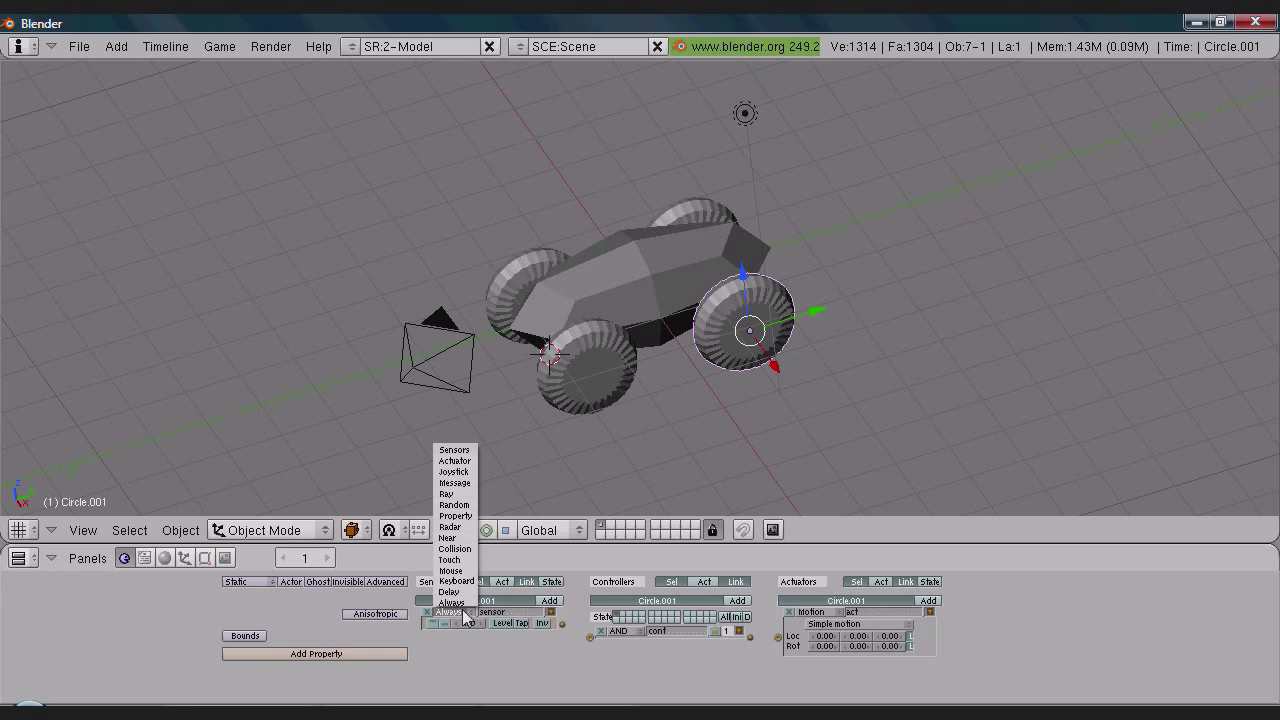
left_click(466, 612)
left_click(468, 590)
- Assign the W key to this wheel's sensor, link its logic bricks, and set the motion's Z Rot to 0.10
left_click(470, 636)
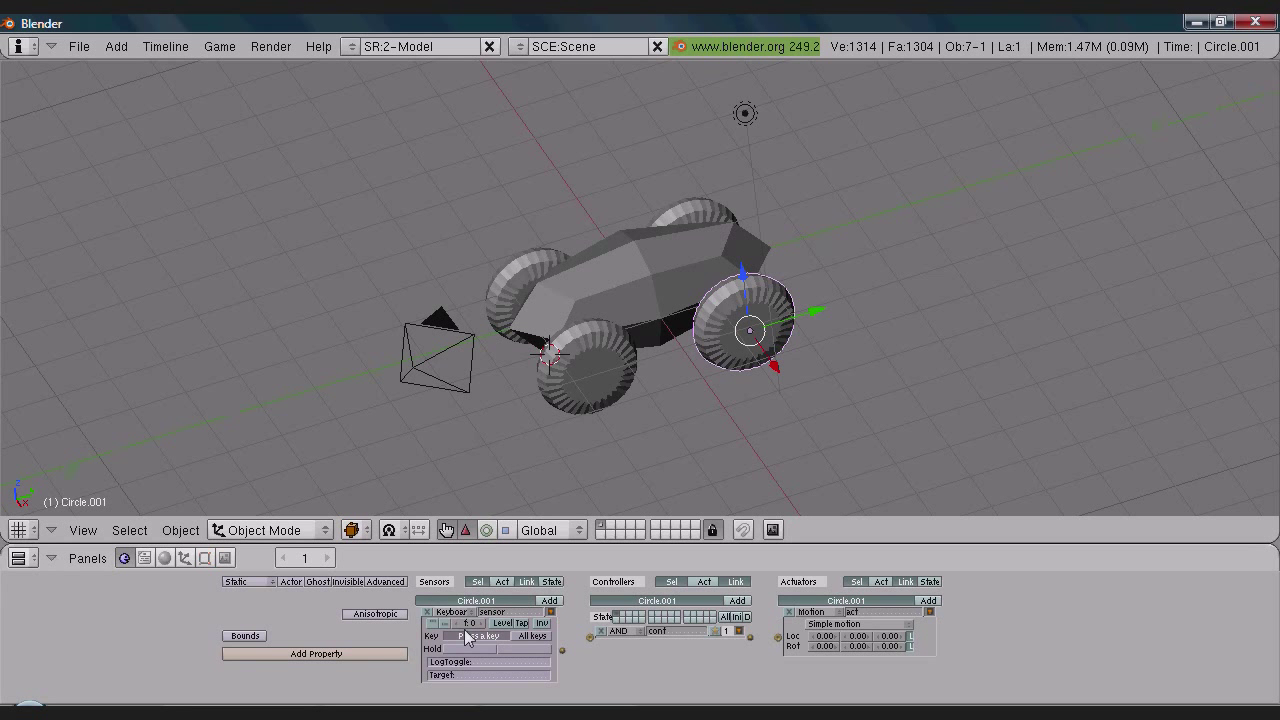
key("w")
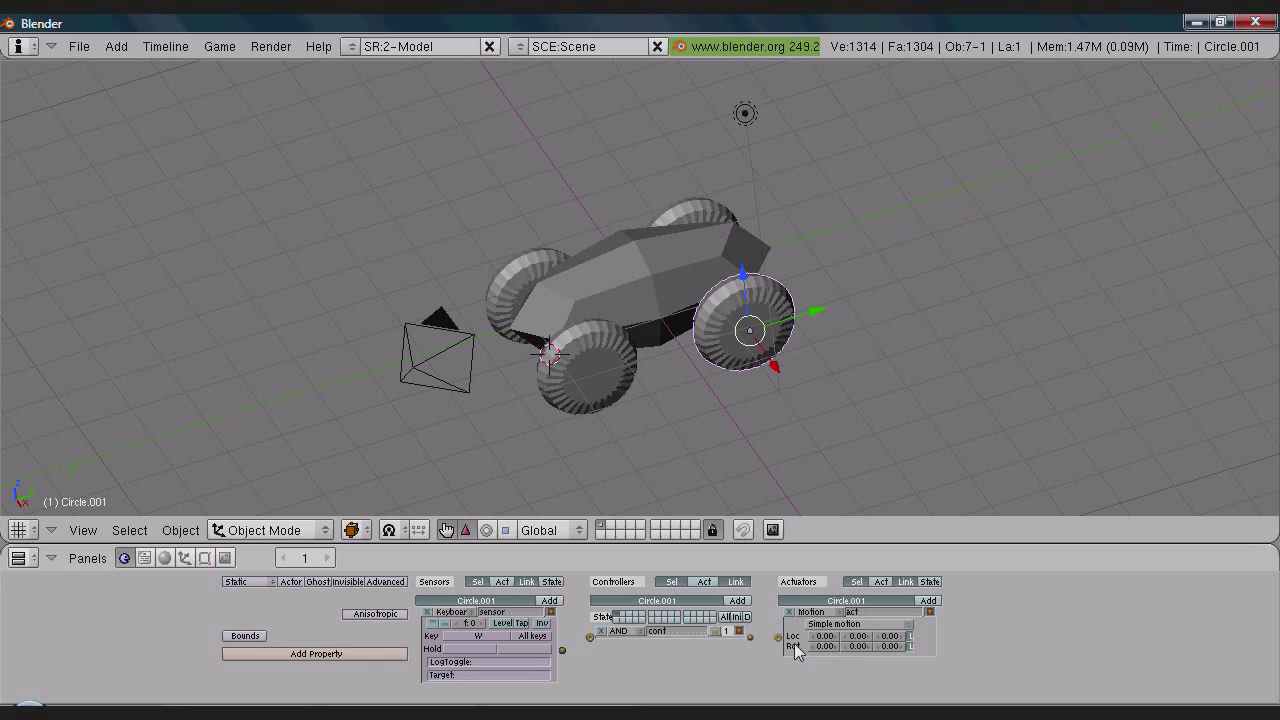
left_click_drag(778, 637, 750, 637)
left_click_drag(591, 637, 562, 650)
- Run the game several times with the W key to check how the wheel at the +Y end of the +X side turns
key("p")
key("w")
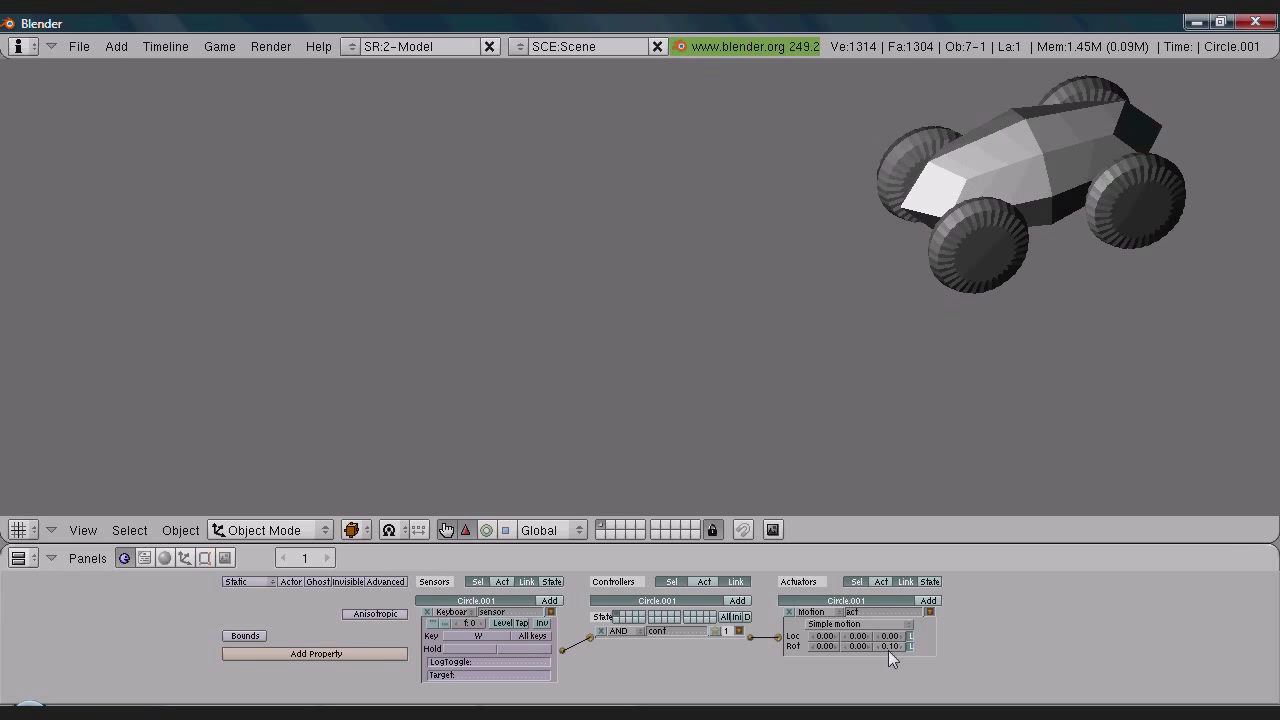
key("Escape")
key("p")
key("w")
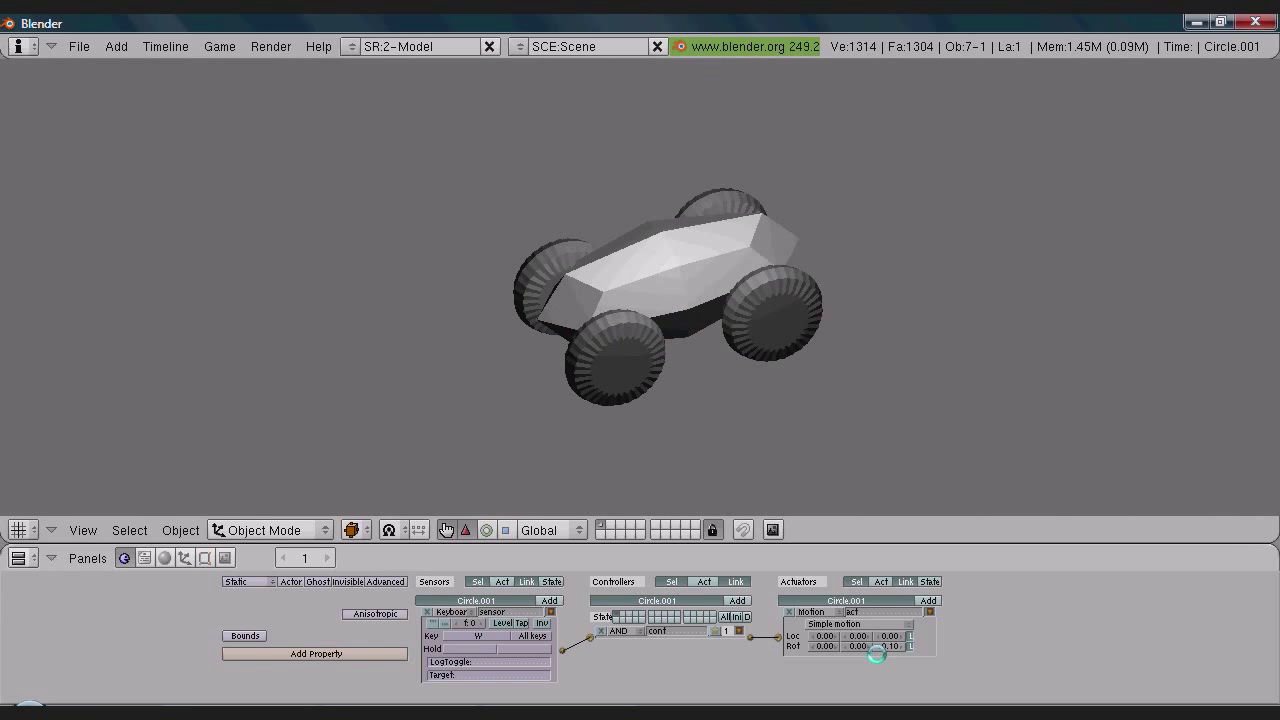
key("Escape")
middle_click_drag(851, 446, 821, 383)
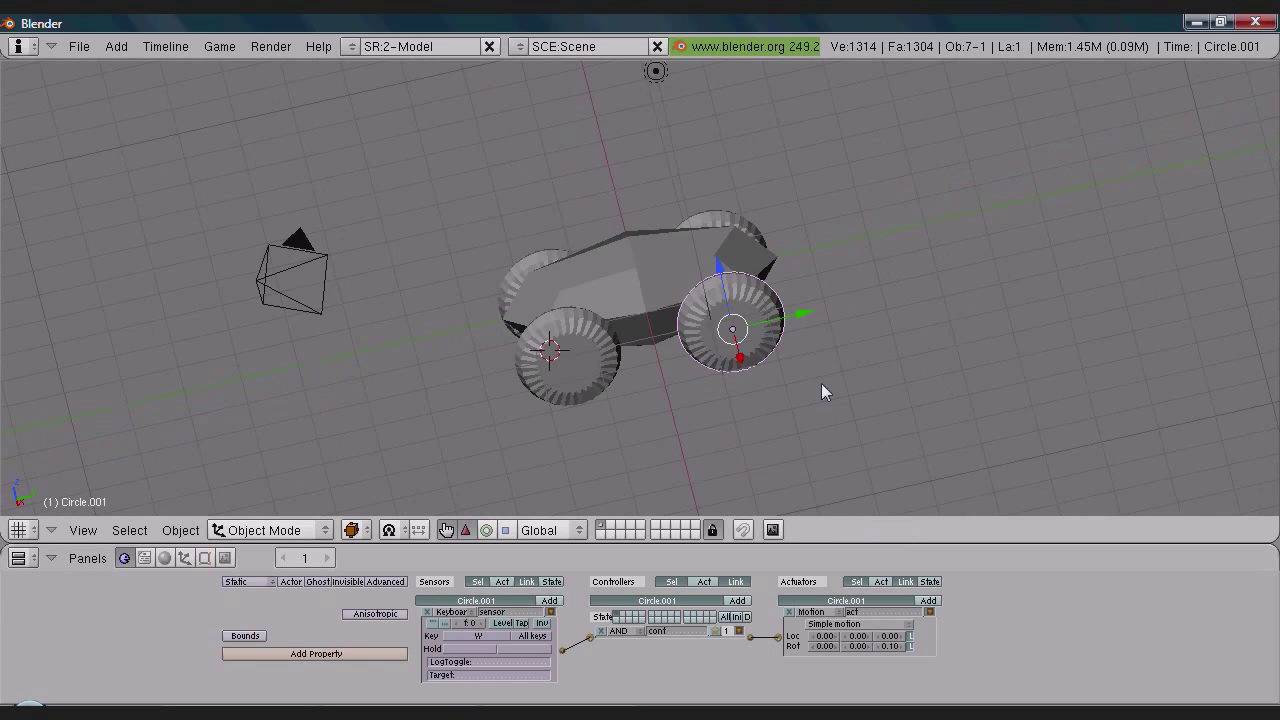
key("p")
key("w")
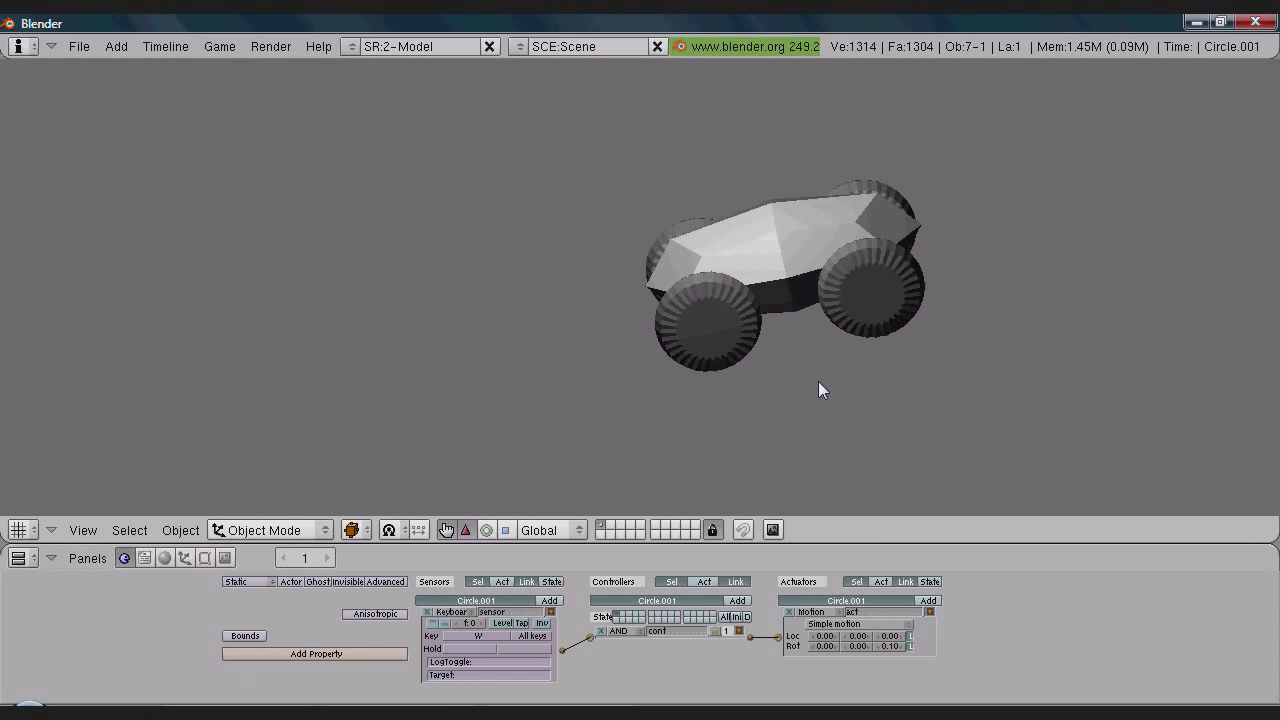
key("Escape")
- Give the wheel at the -Y end of the +X side a Keyboard sensor, an AND controller and a Simple motion actuator
mouse_move(680, 371)
middle_mouse_down()
mouse_move(686, 408)
mouse_move(695, 390)
middle_mouse_up()
middle_click_drag(724, 280, 625, 365)
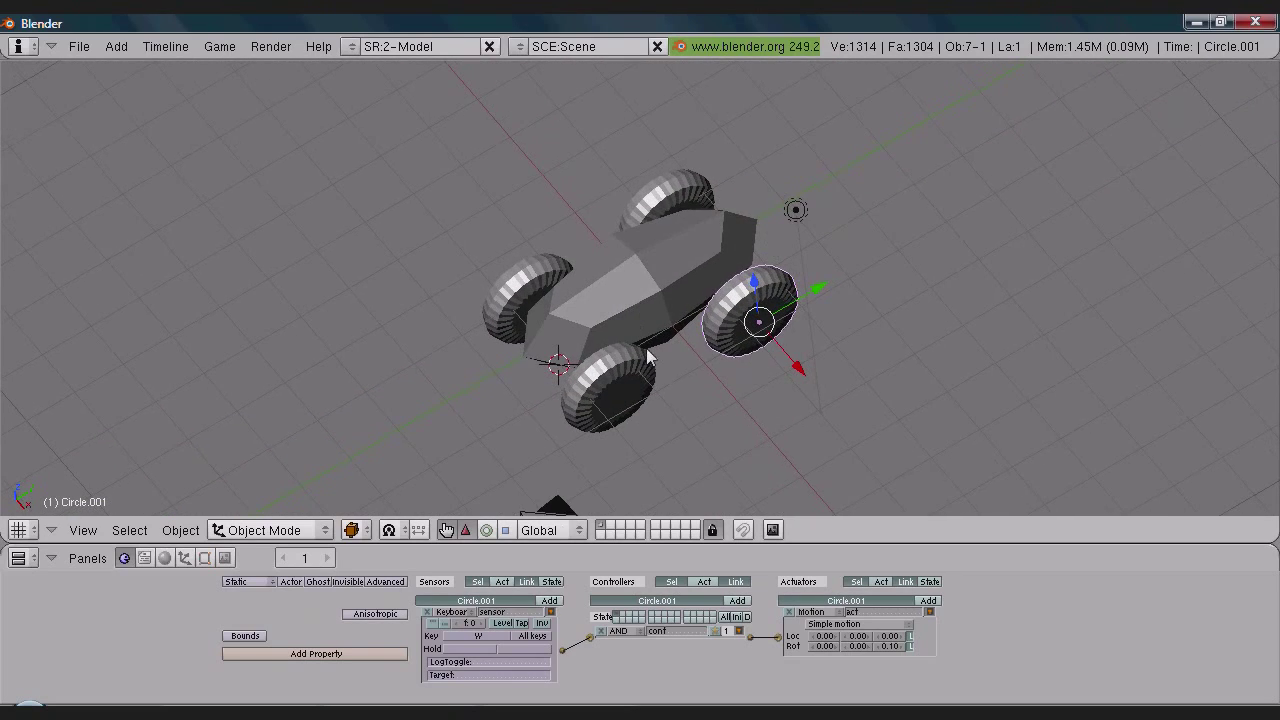
right_click(621, 394)
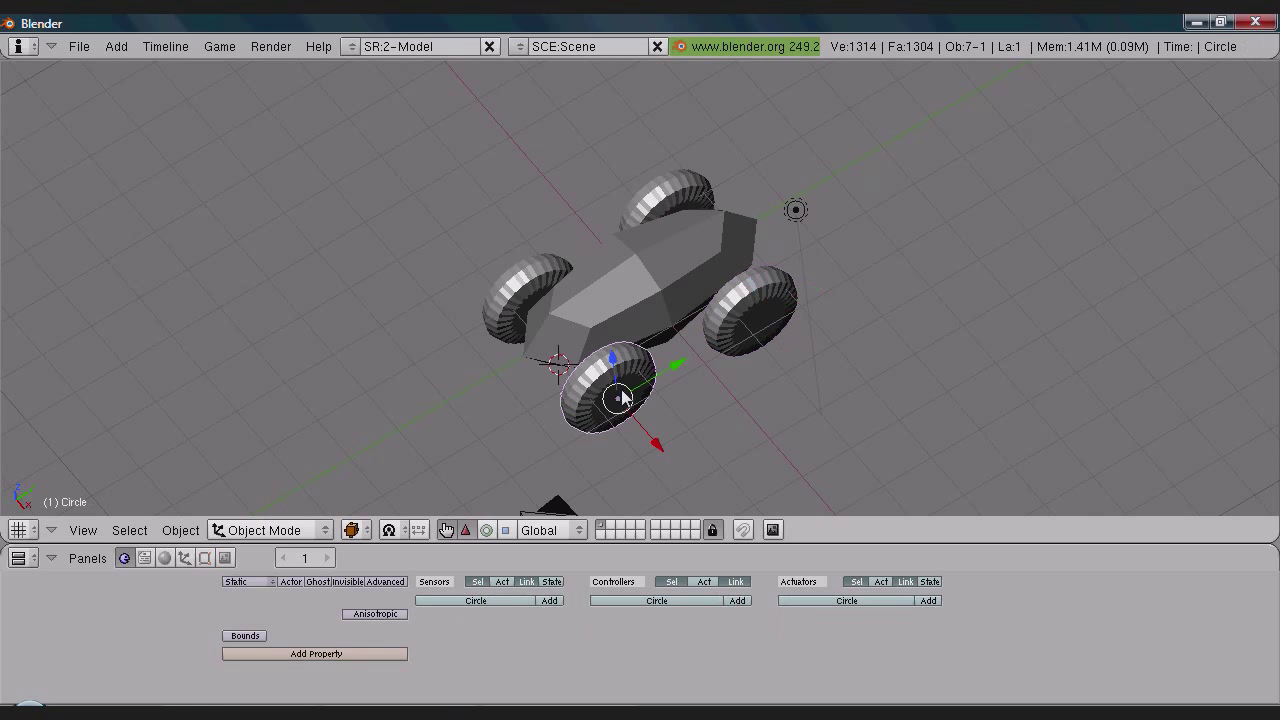
left_click(549, 601)
left_click(737, 601)
left_click(928, 601)
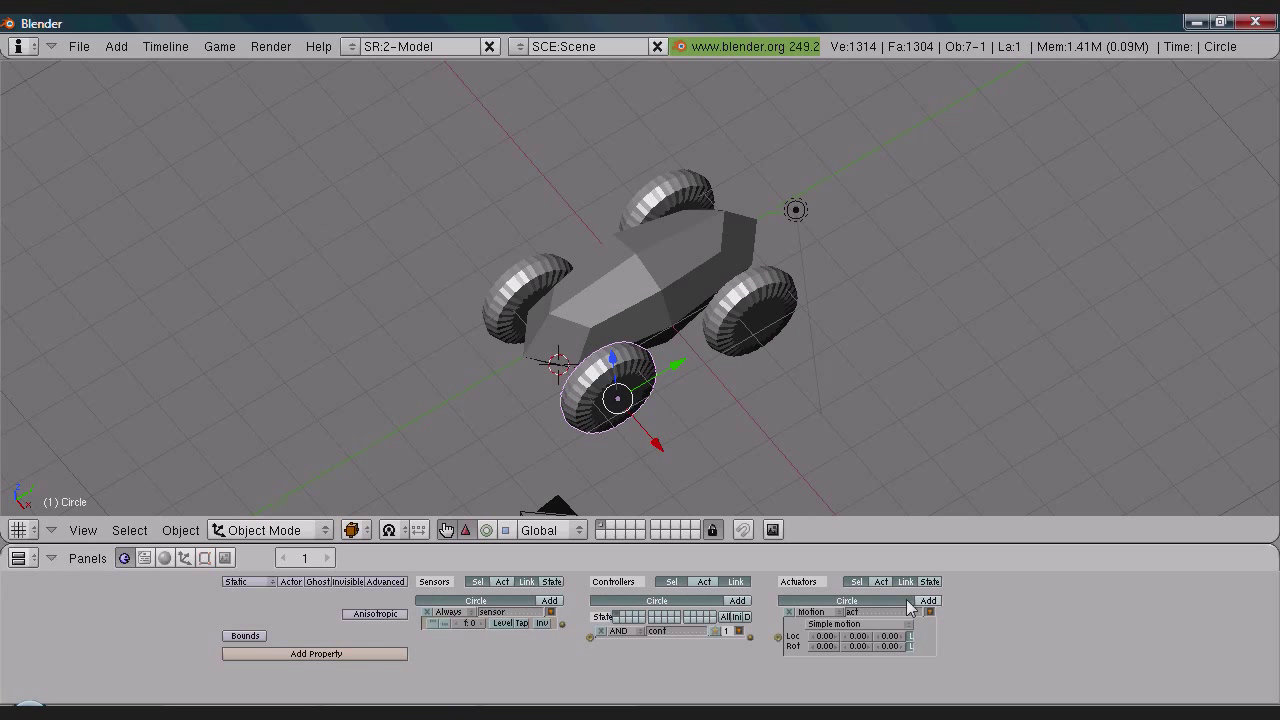
left_click(468, 613)
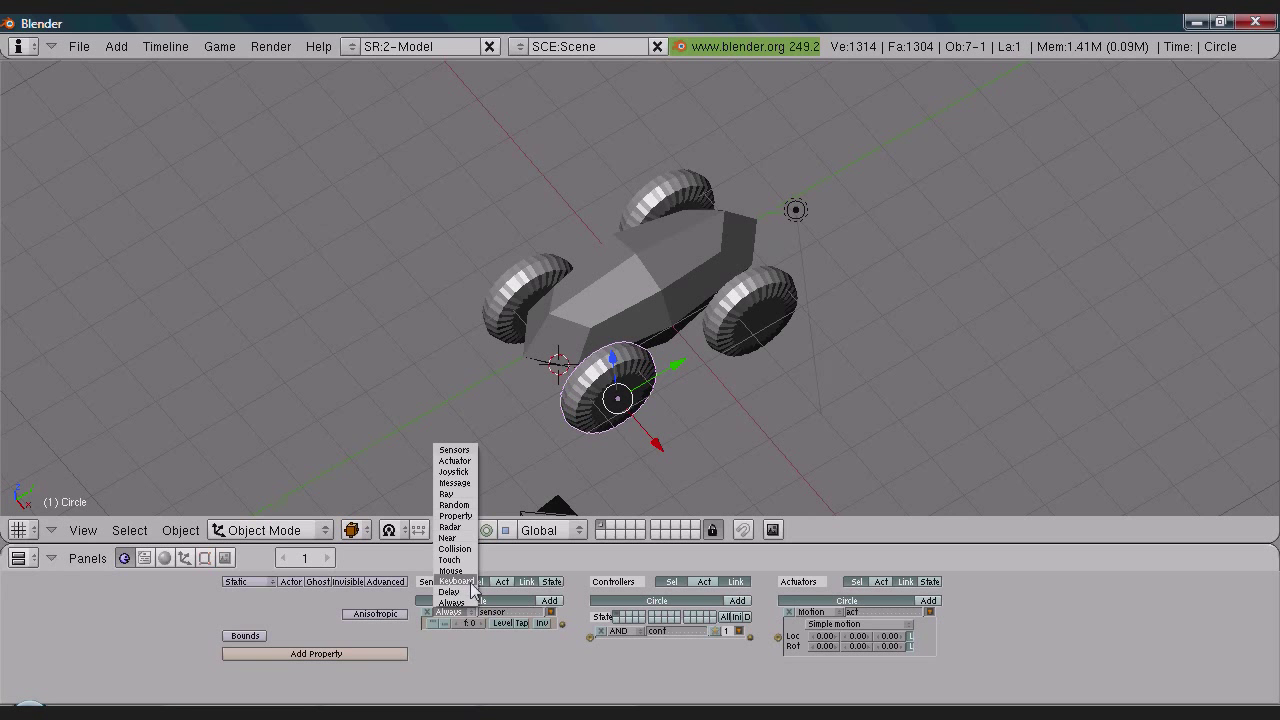
left_click(466, 582)
- Link the logic bricks of the wheel at the -Y end of the +X side and set its motion's Z Rot to 0.1
left_click_drag(591, 636, 562, 650)
left_click_drag(779, 637, 753, 638)
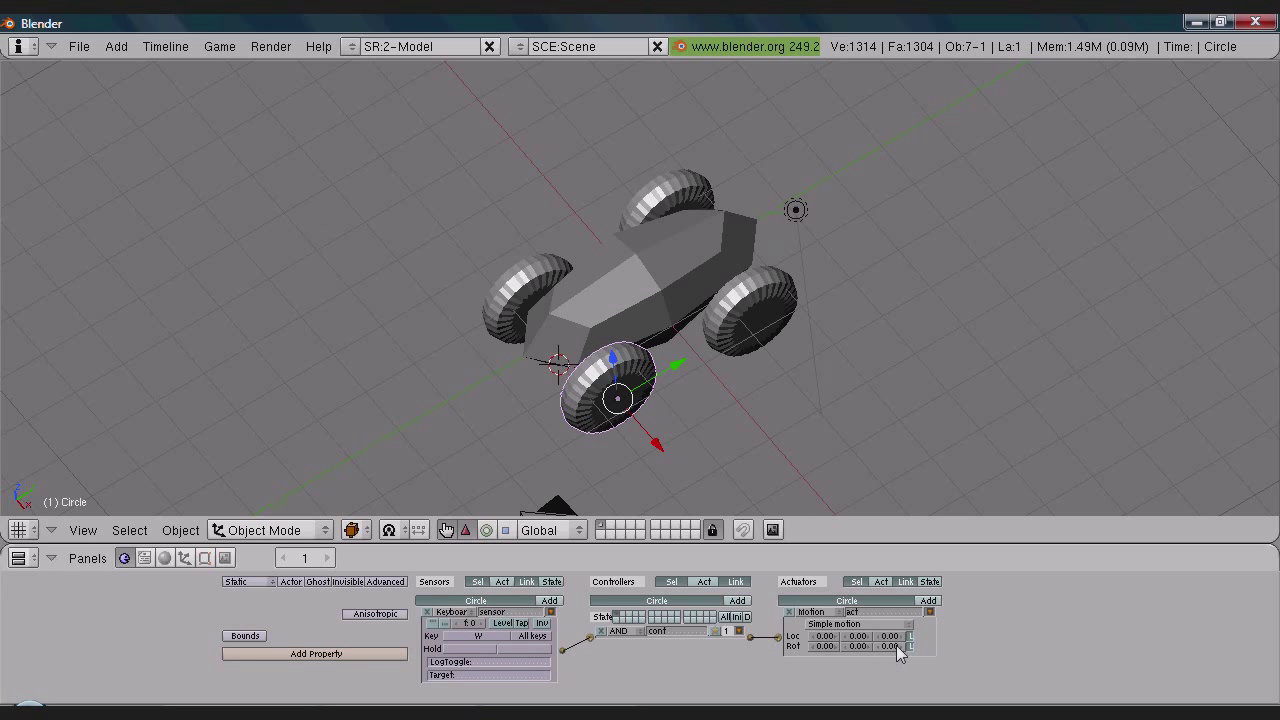
type("0.1")
key("Return")
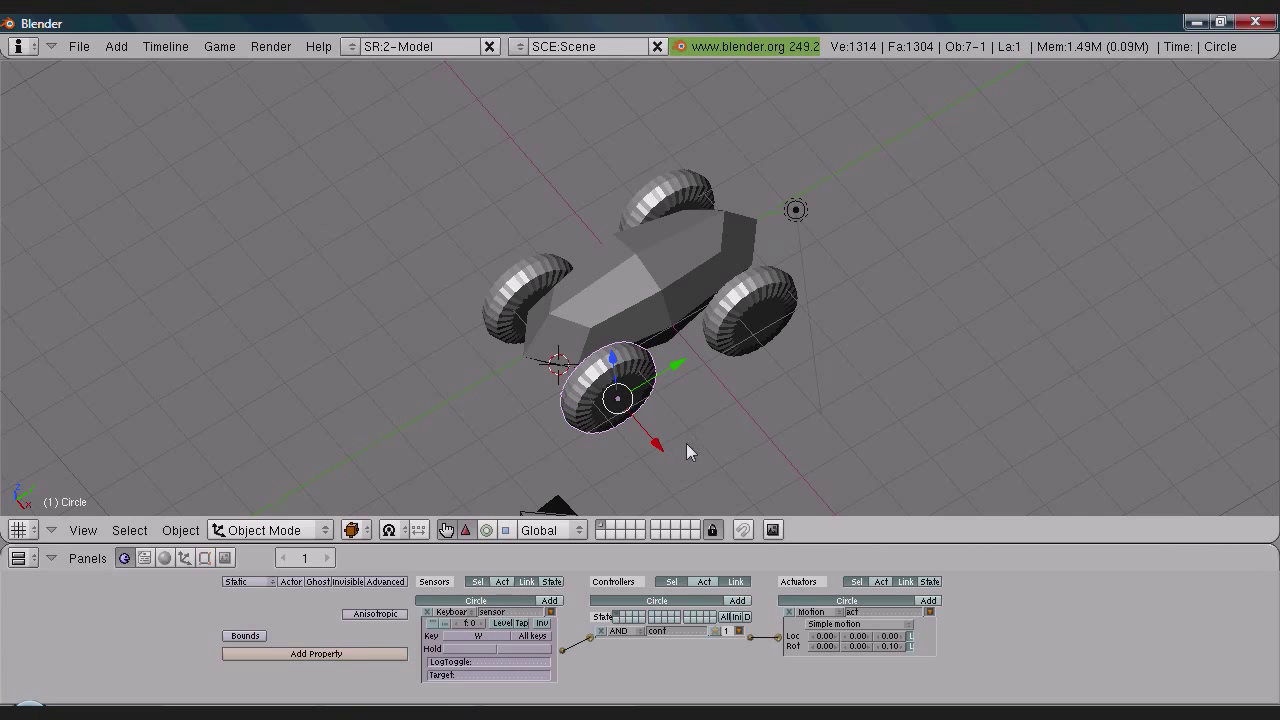
- Add a sensor, an AND controller and a Simple motion actuator to the wheel at the -Y end of the -X side
middle_click_drag(684, 414, 514, 334)
right_click(518, 330)
middle_click_drag(356, 345, 507, 389)
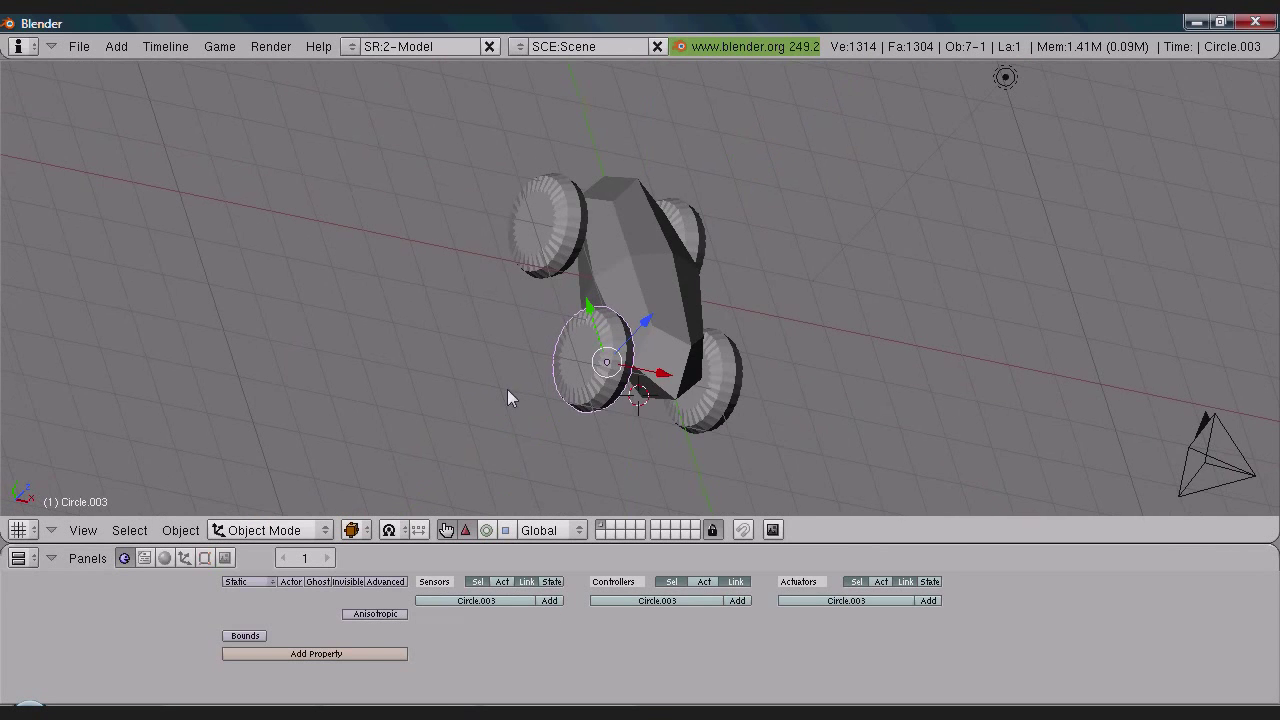
left_click(550, 601)
left_click(737, 601)
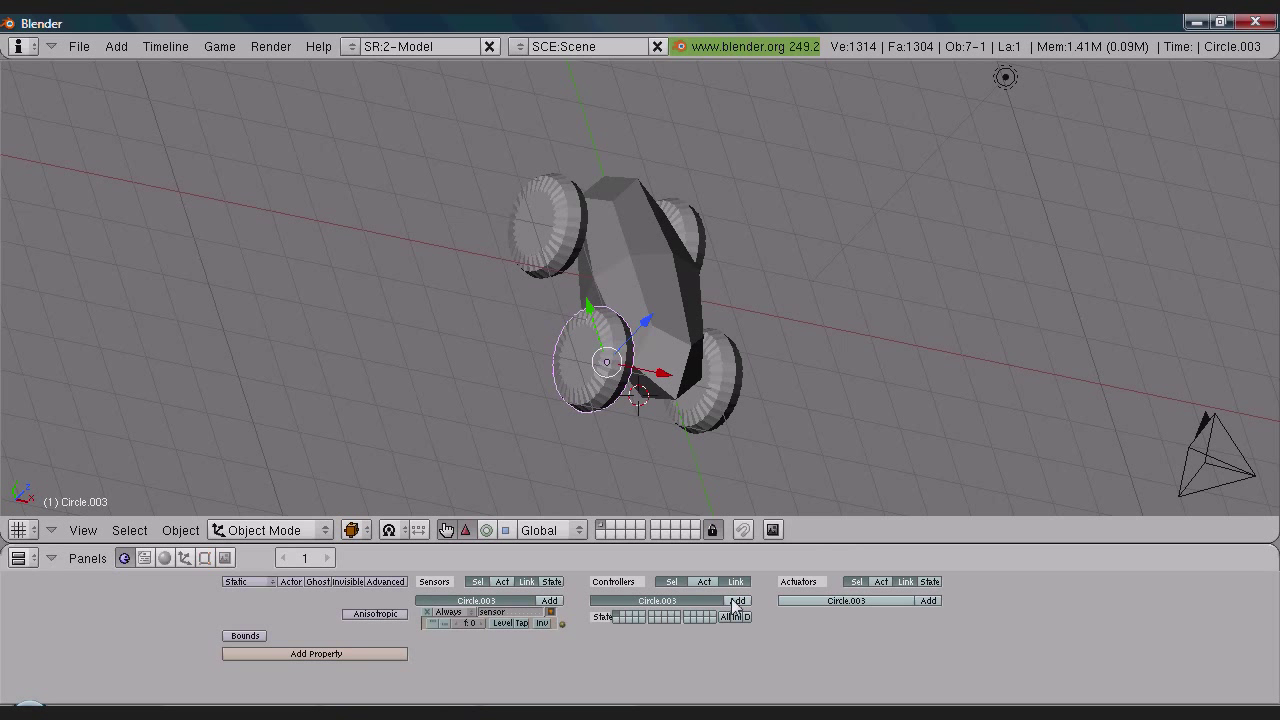
left_click(928, 601)
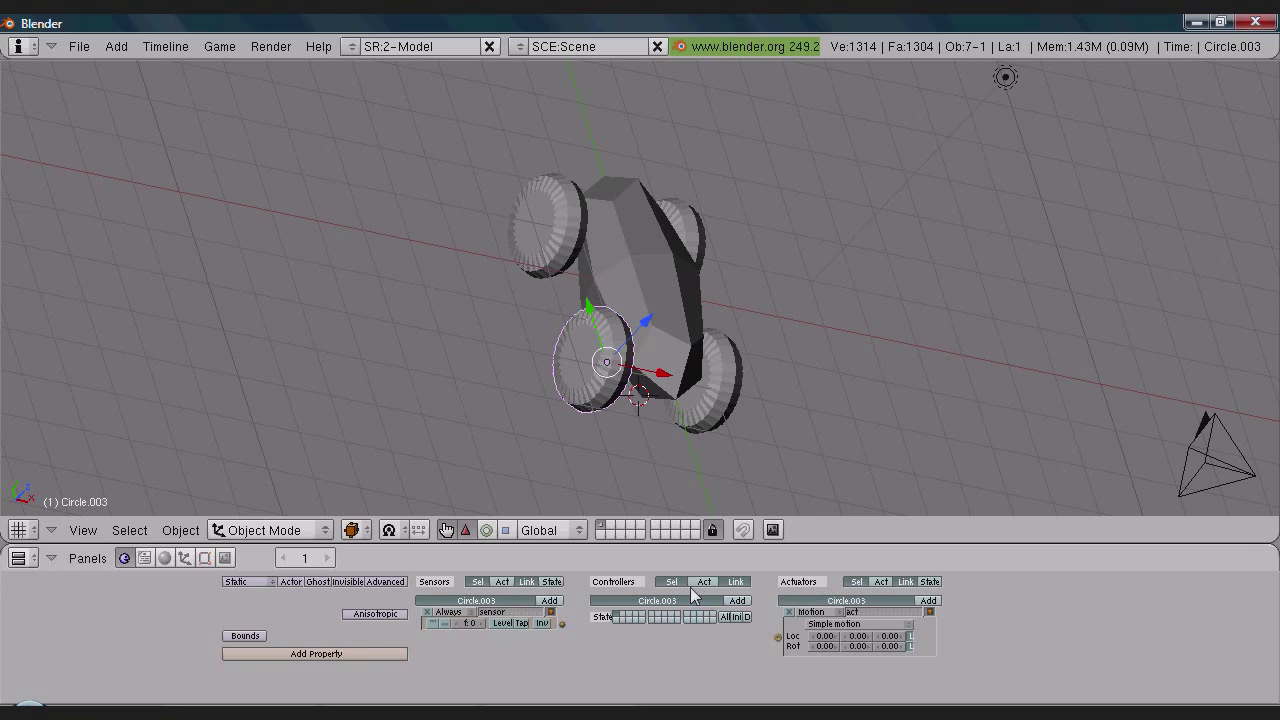
left_click(737, 601)
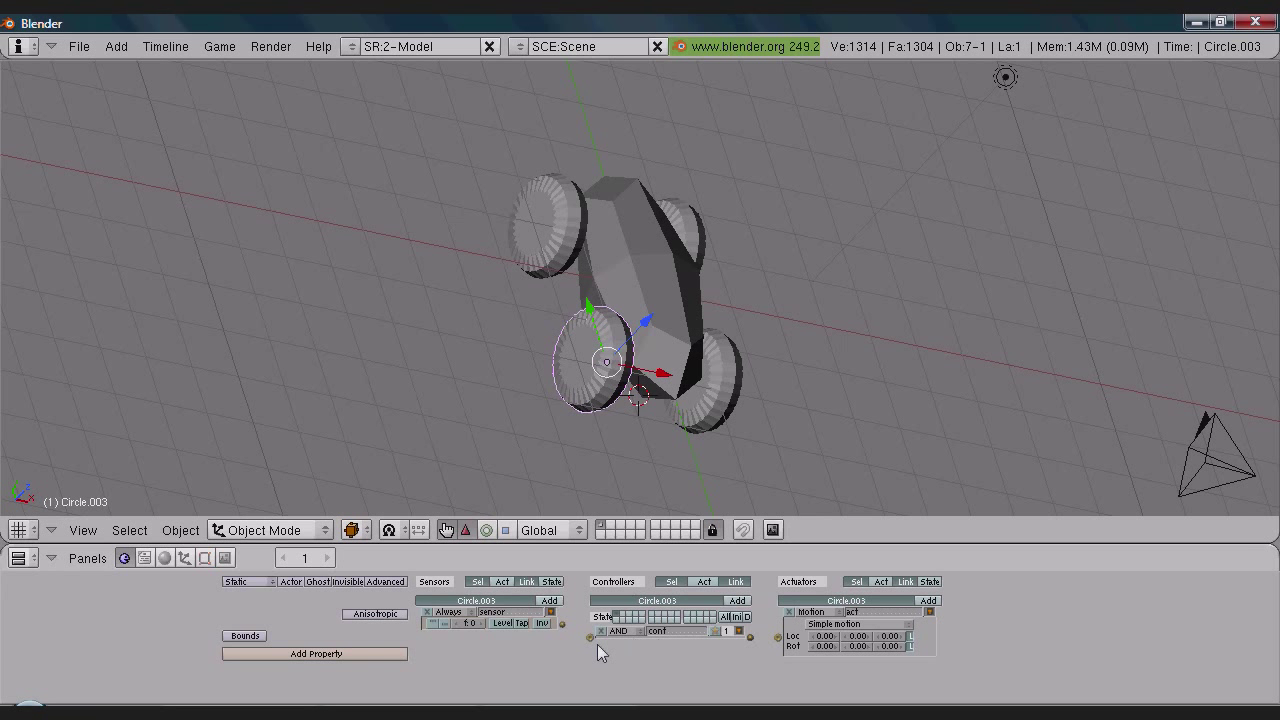
- Link this wheel's logic bricks, make its sensor a Keyboard sensor using the W key, and set the motion's Z Rot to 0.10
left_click_drag(587, 638, 562, 623)
left_click_drag(751, 638, 749, 638)
left_click(465, 615)
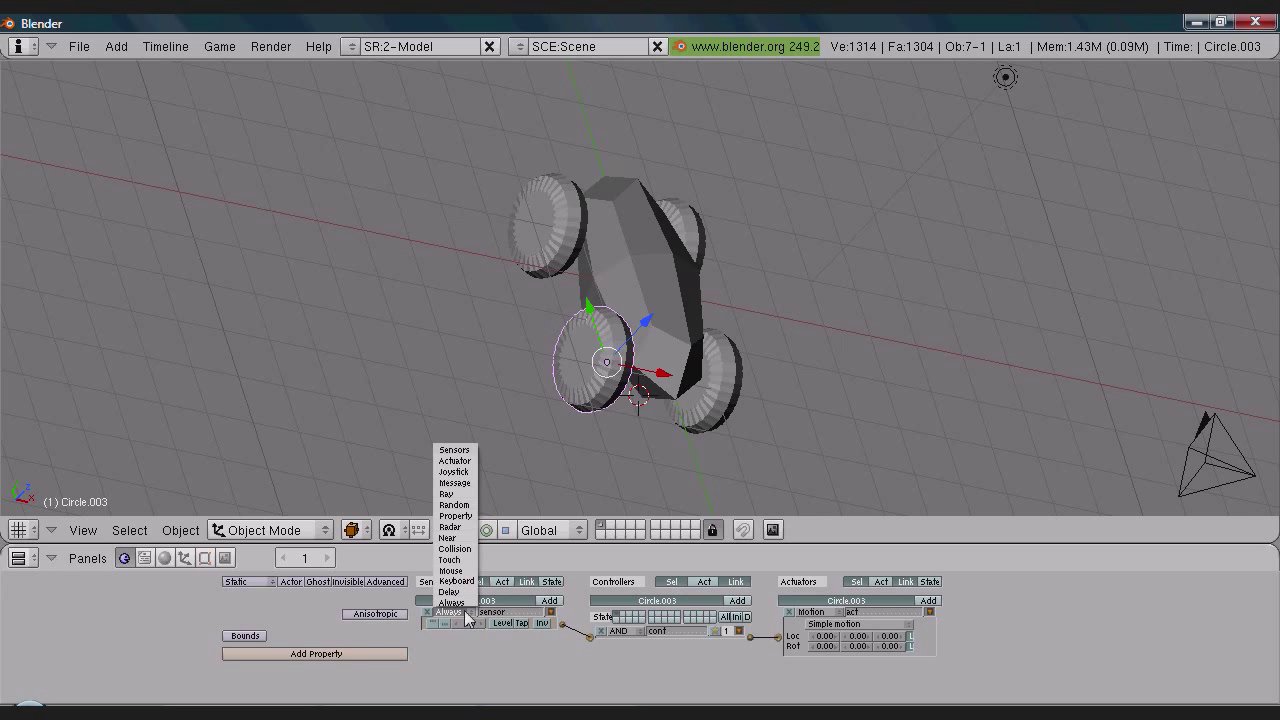
left_click(462, 588)
left_click(470, 637)
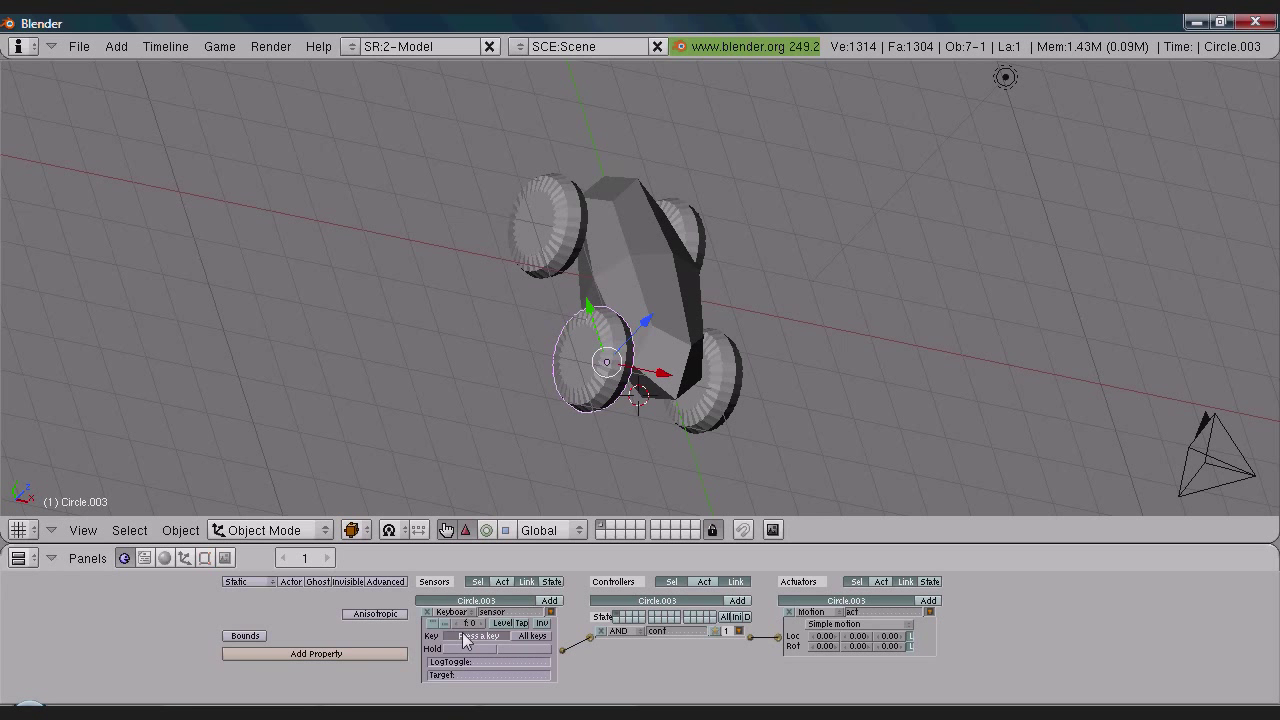
key("w")
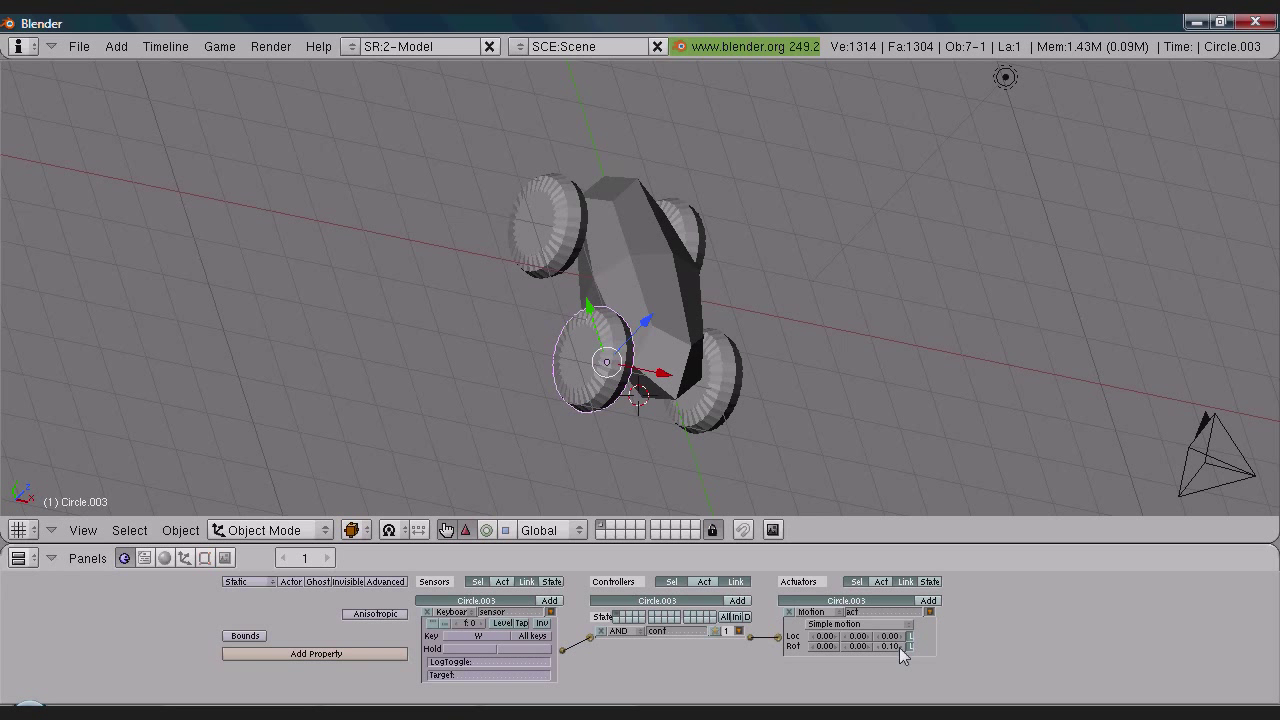
- Run the game with the W key and examine the driving car and the logic of the -X side wheels from several angles
key("p")
key("w")
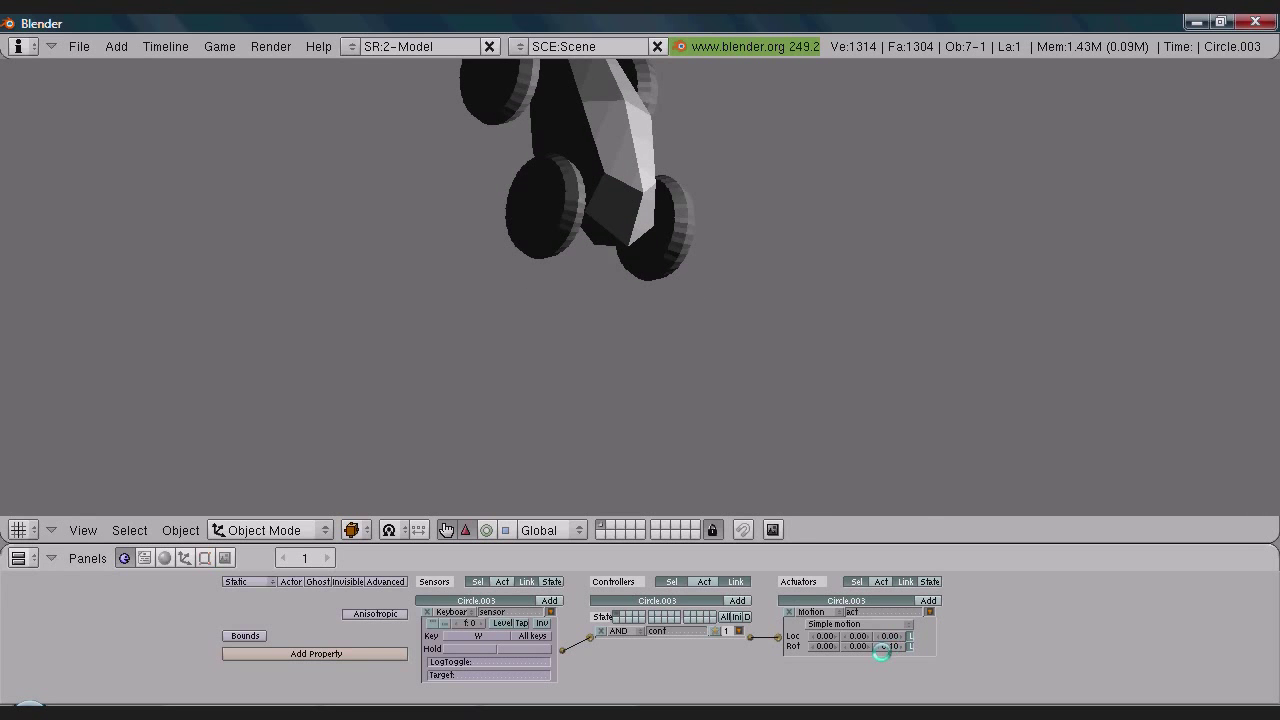
key("Escape")
middle_click_drag(929, 412, 843, 408)
right_click(587, 225)
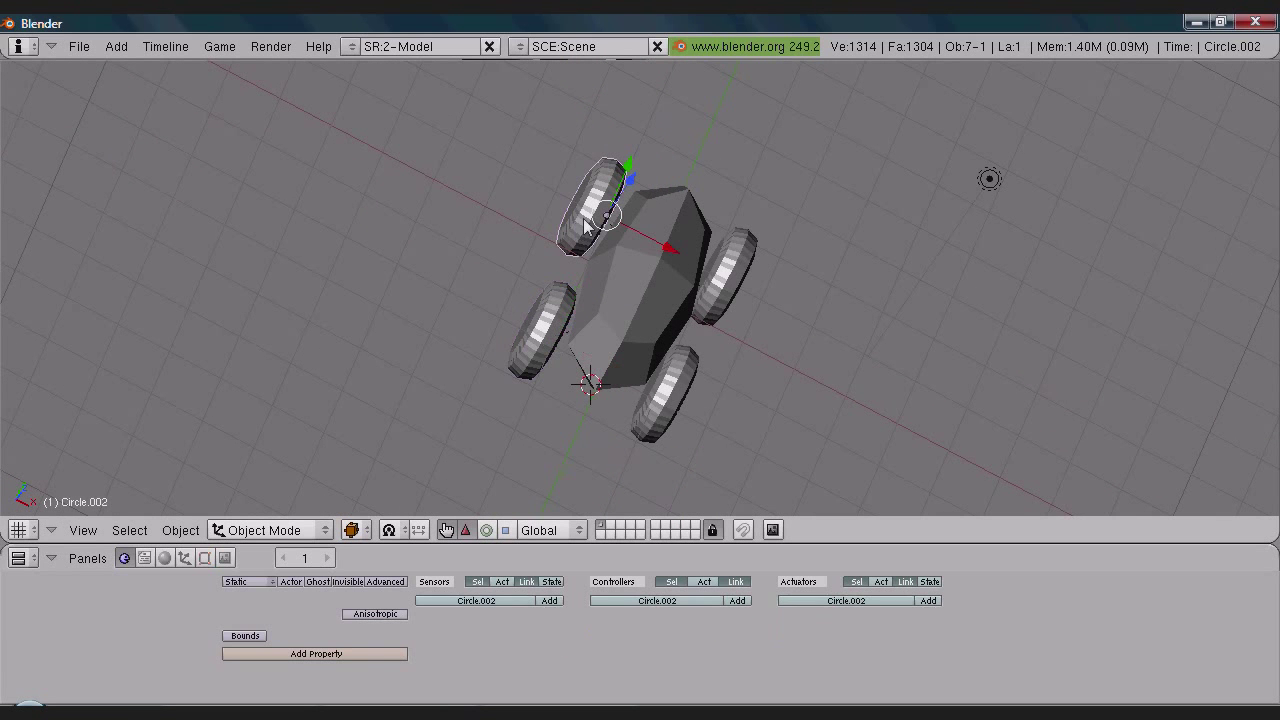
right_click(552, 350)
middle_click_drag(291, 320, 622, 387)
key("p")
key("w")
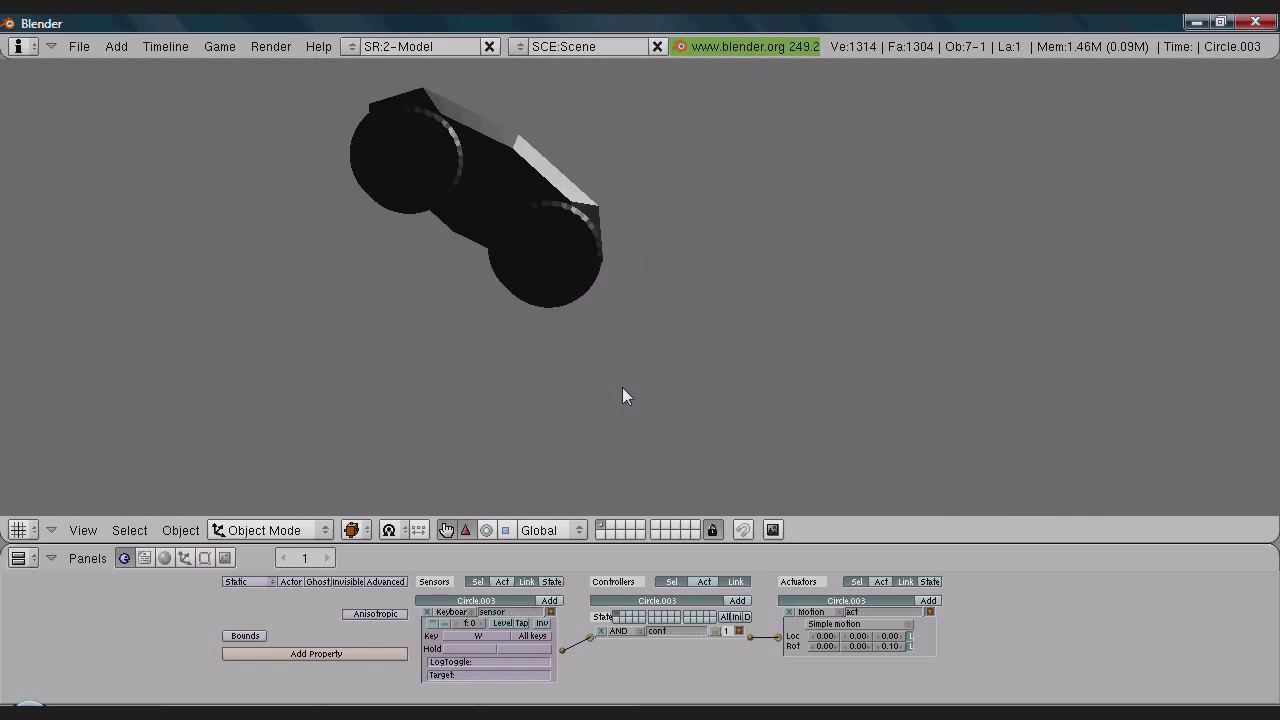
key("Escape")
middle_click_drag(385, 334, 352, 363)
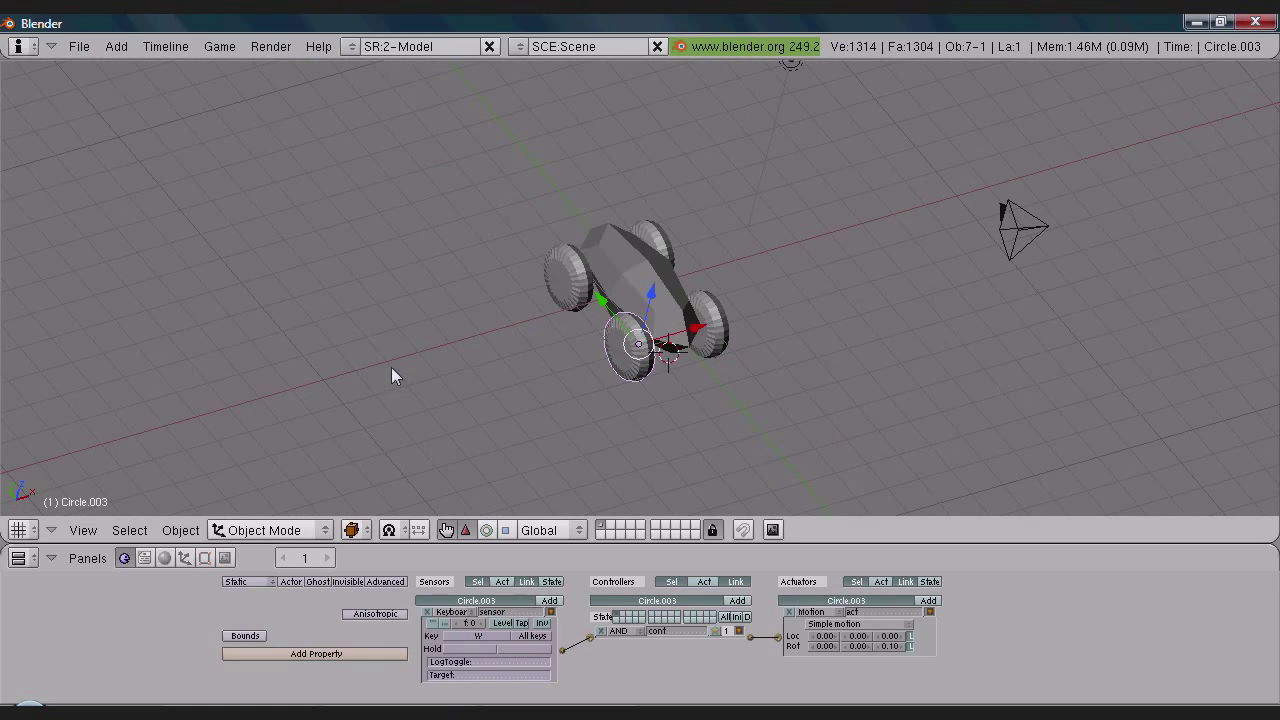
- Add a sensor, an AND controller and a Simple motion actuator to the wheel at the +Y end of the -X side
right_click(559, 290)
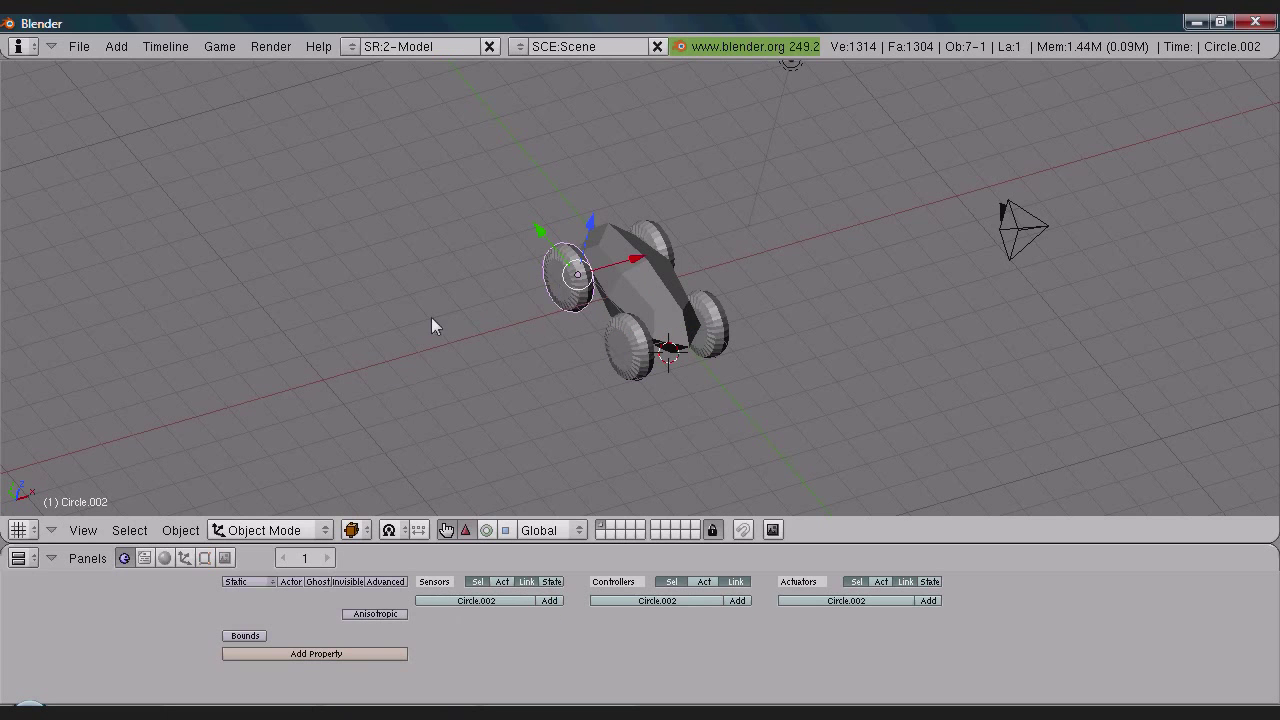
middle_click_drag(431, 317, 613, 538)
left_click(737, 600)
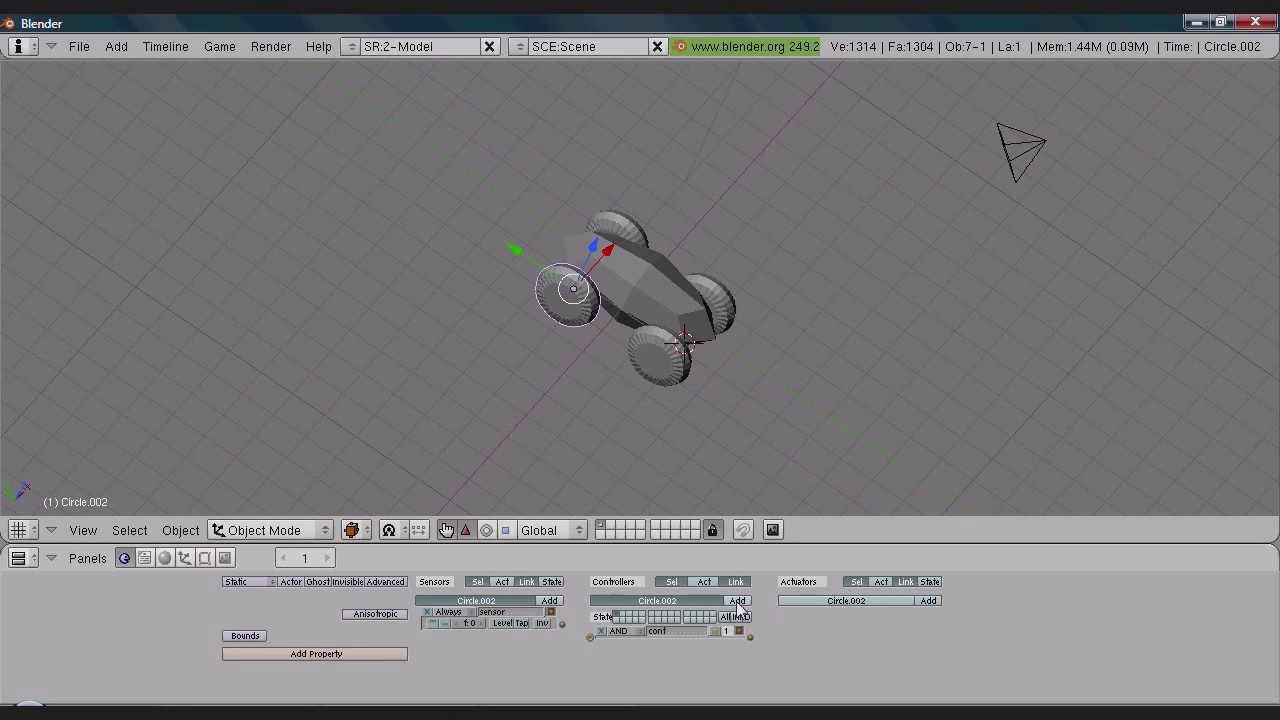
left_click(928, 600)
- Make this wheel's sensor a Keyboard sensor using the W key, link its logic bricks, and set the motion's Z Rot to 0.10
left_click(452, 613)
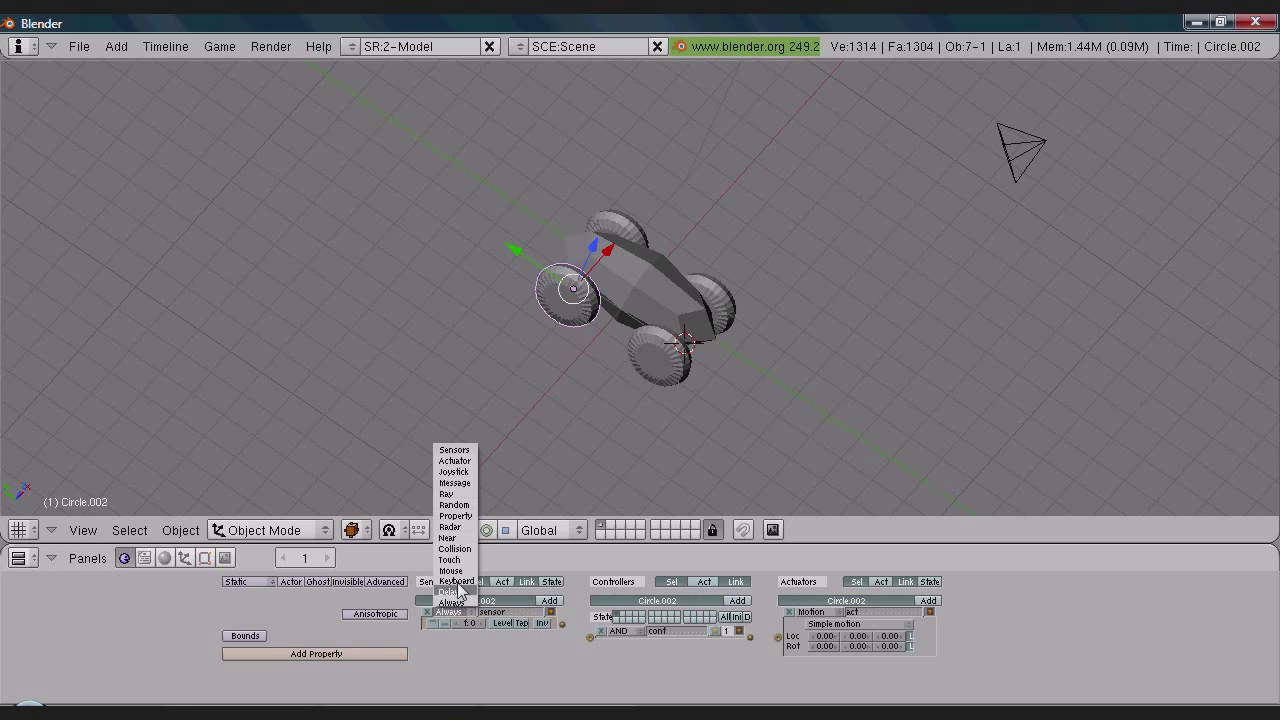
left_click(456, 580)
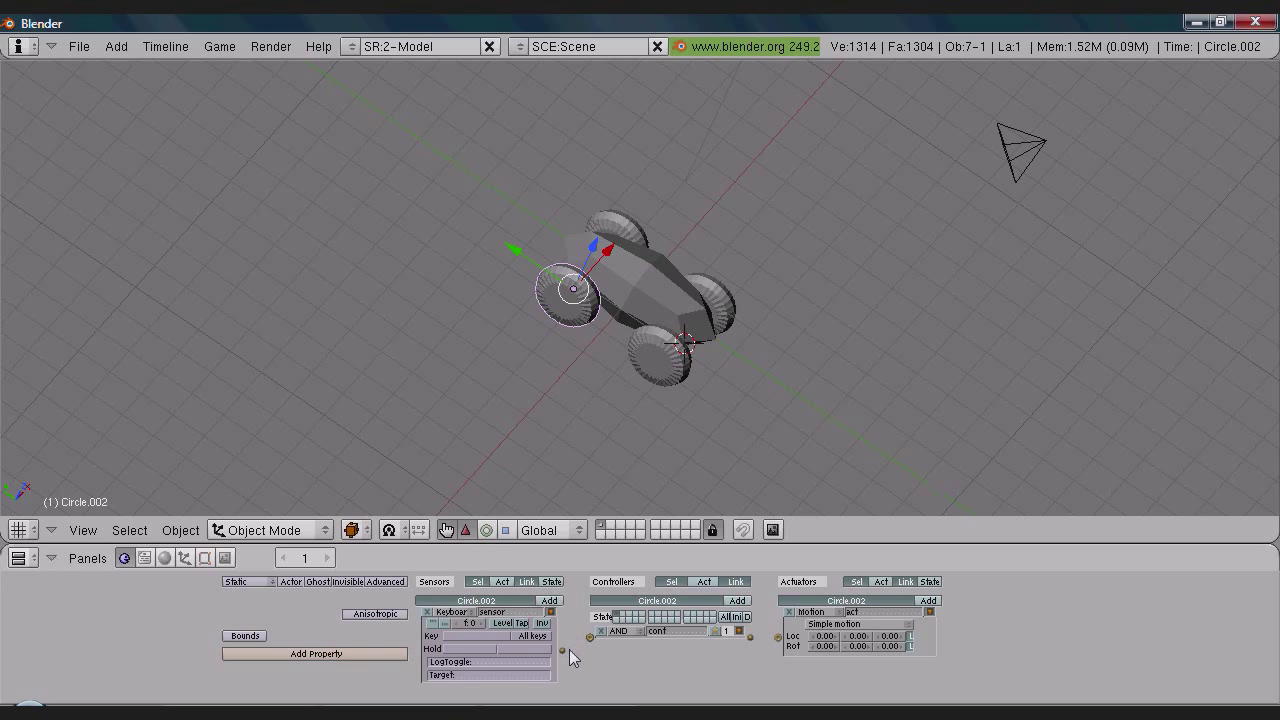
left_click_drag(590, 637, 563, 650)
left_click(477, 632)
key("w")
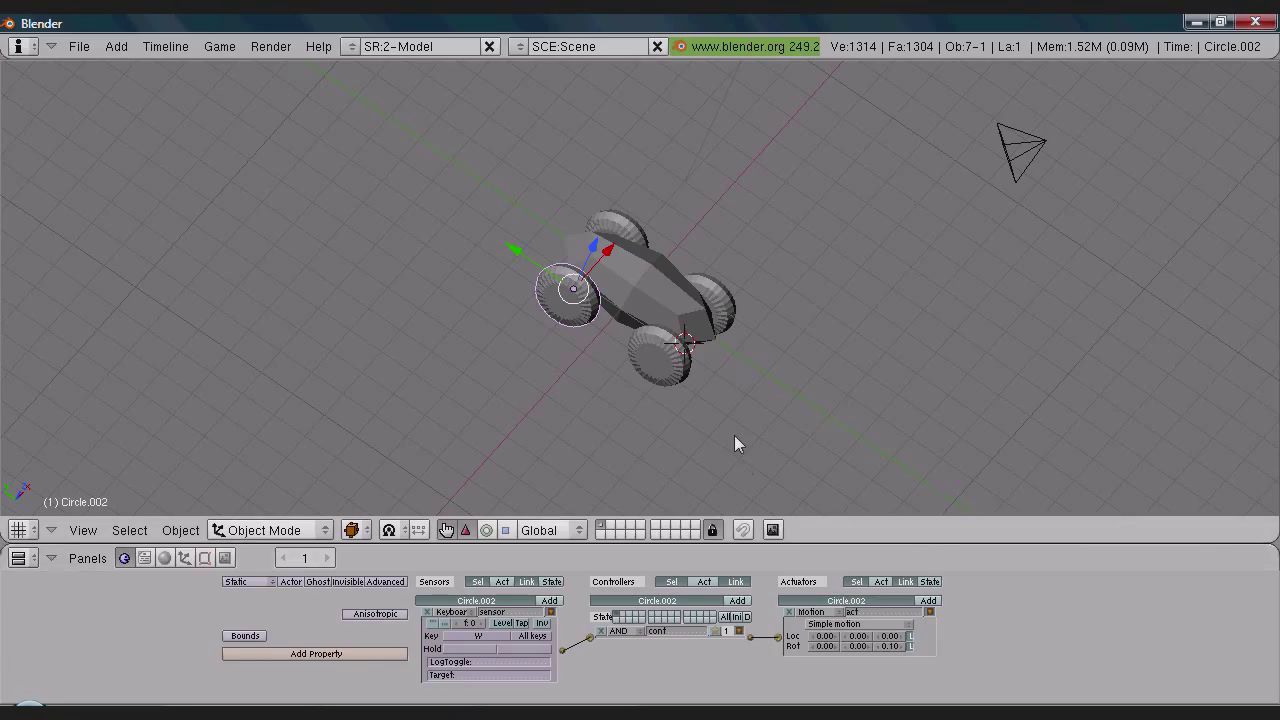
middle_click_drag(734, 437, 656, 396)
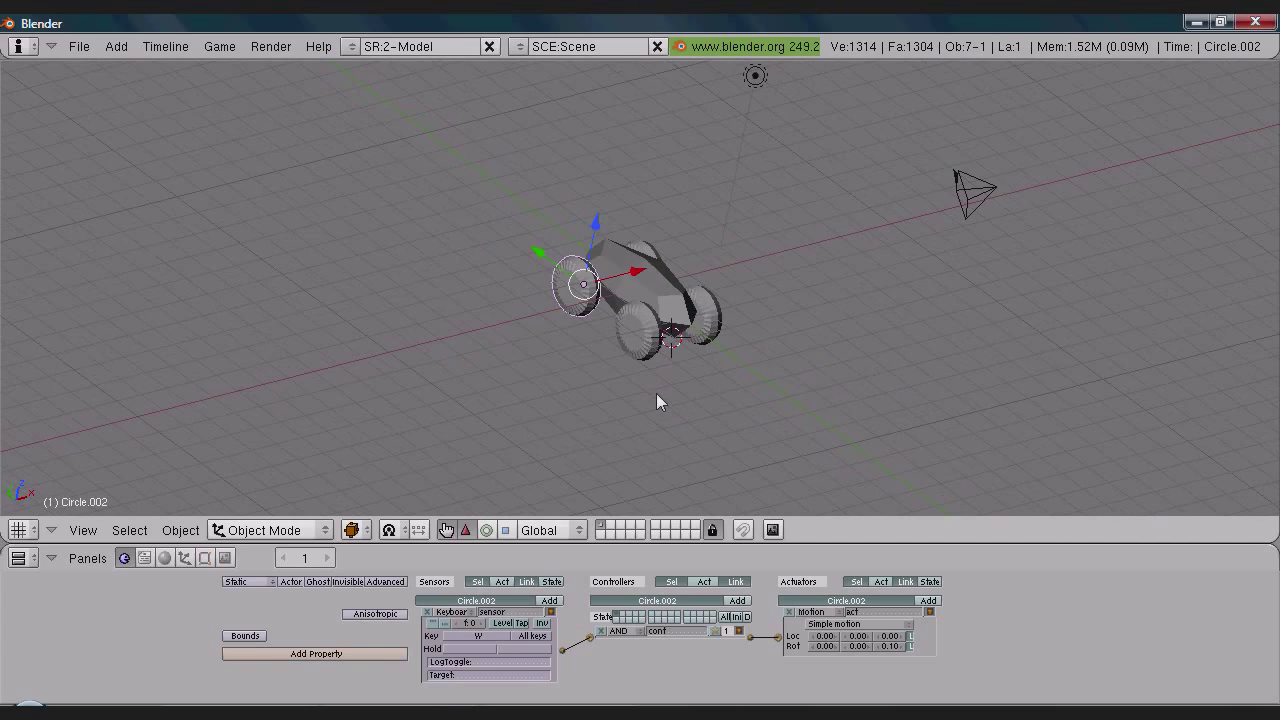